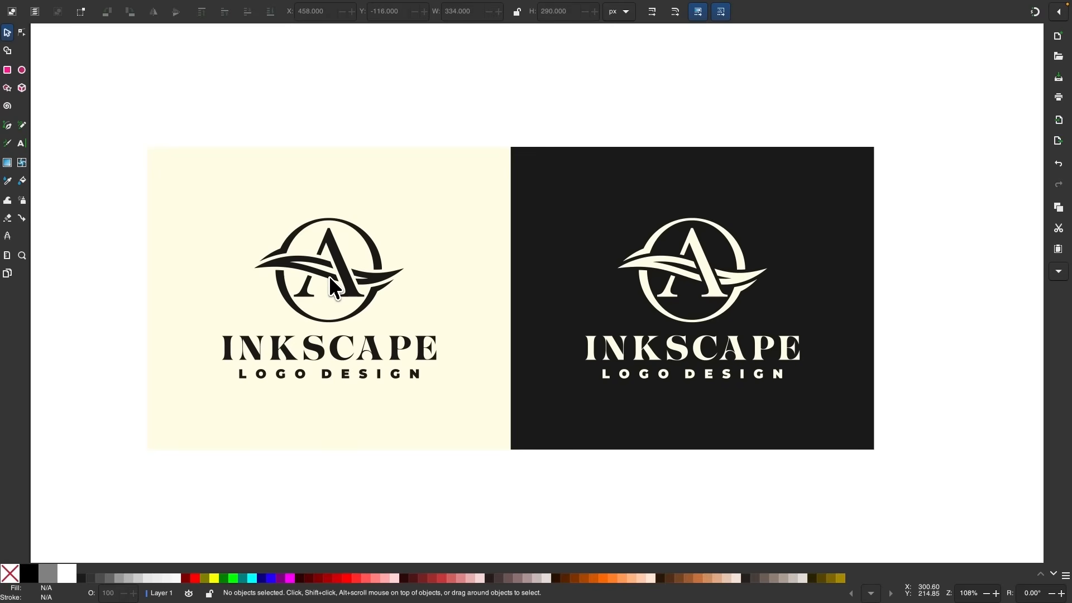
# - Examine the finished emblem and lettering of the logo on both the cream and the dark backgrounds
pyautogui.keyDown('ctrl'); pyautogui.scroll(3, 333, 285); pyautogui.keyUp('ctrl')
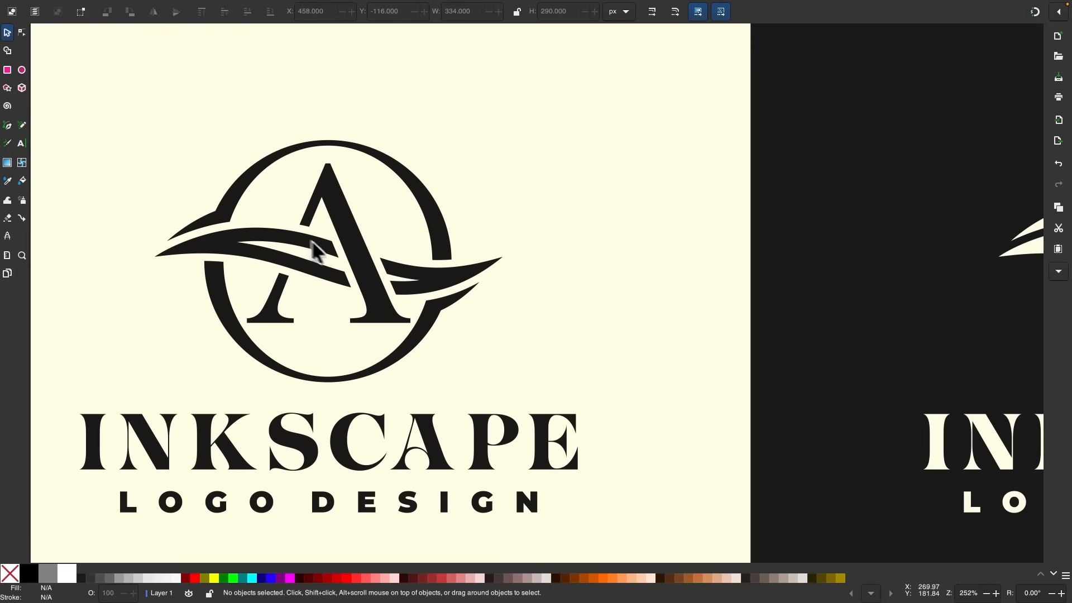
pyautogui.keyDown('ctrl'); pyautogui.scroll(-2, 335, 270); pyautogui.keyUp('ctrl')
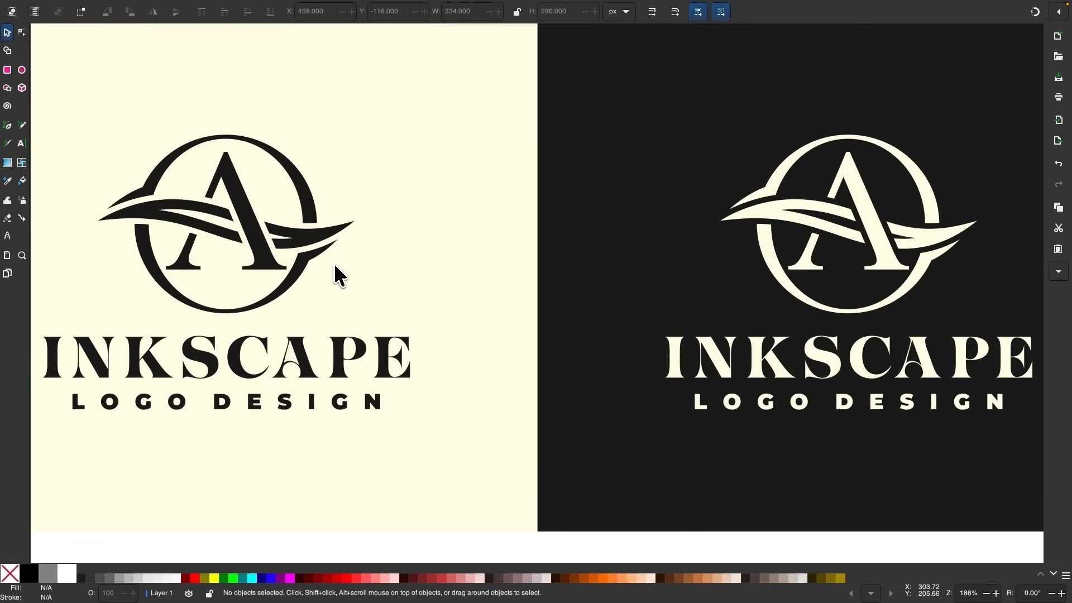
pyautogui.hscroll(5, 335, 266)
pyautogui.scroll(1, 335, 266)
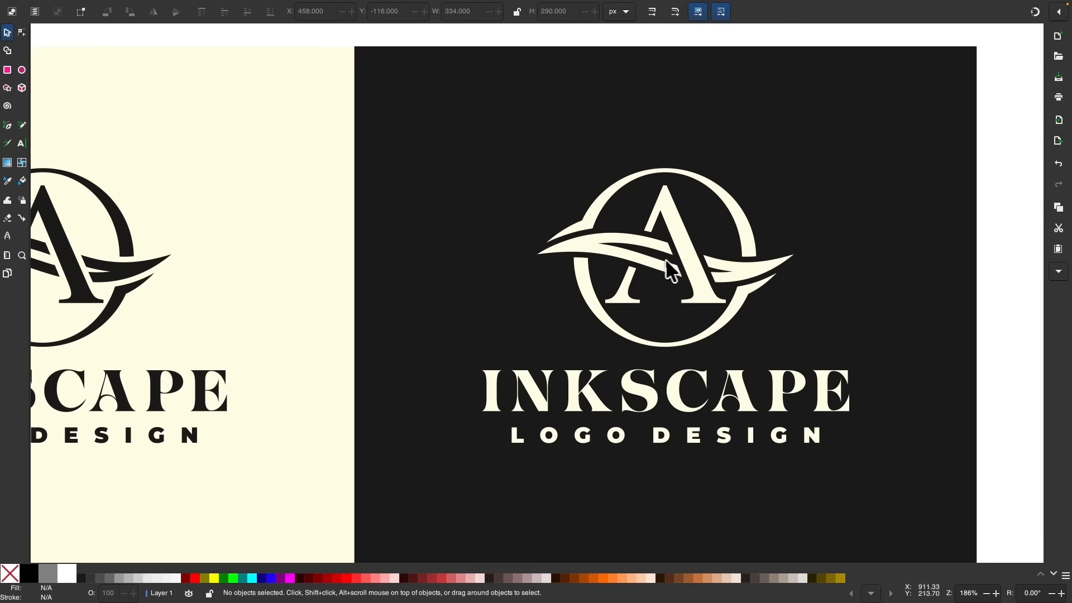
pyautogui.keyDown('ctrl'); pyautogui.scroll(-3, 695, 329); pyautogui.keyUp('ctrl')
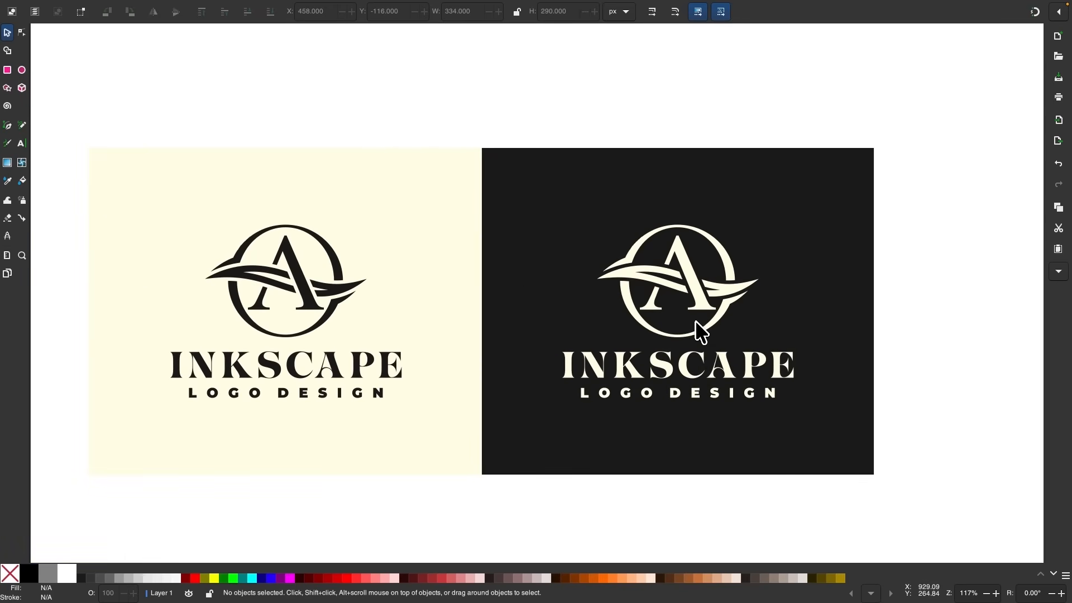
pyautogui.hscroll(-2, 695, 320)
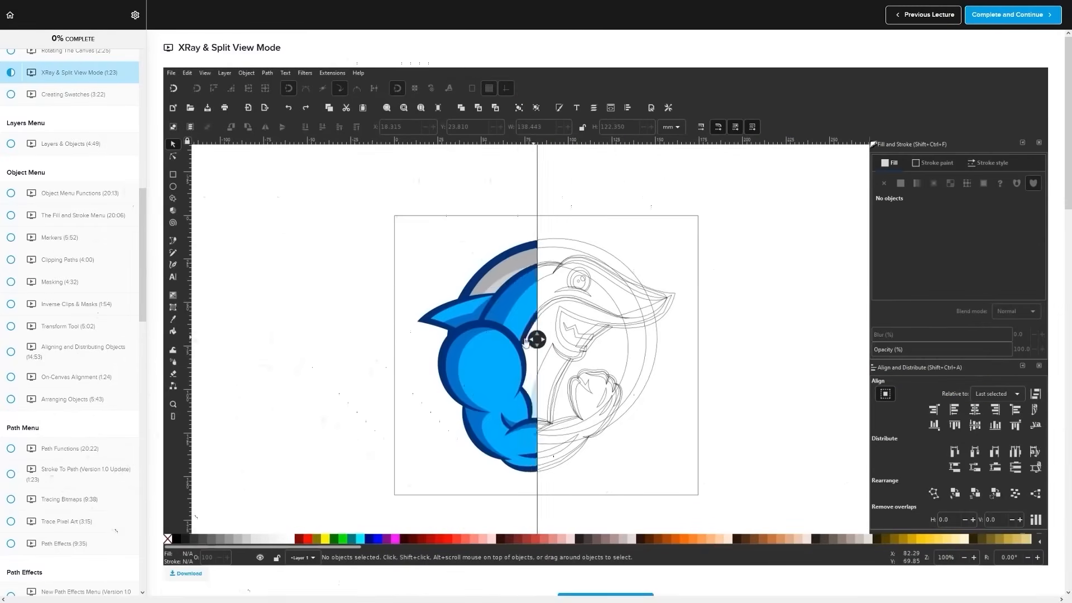
pyautogui.moveTo(539, 340)
pyautogui.mouseDown()
pyautogui.moveTo(390, 347)
pyautogui.moveTo(659, 342)
pyautogui.moveTo(512, 342)
pyautogui.mouseUp()
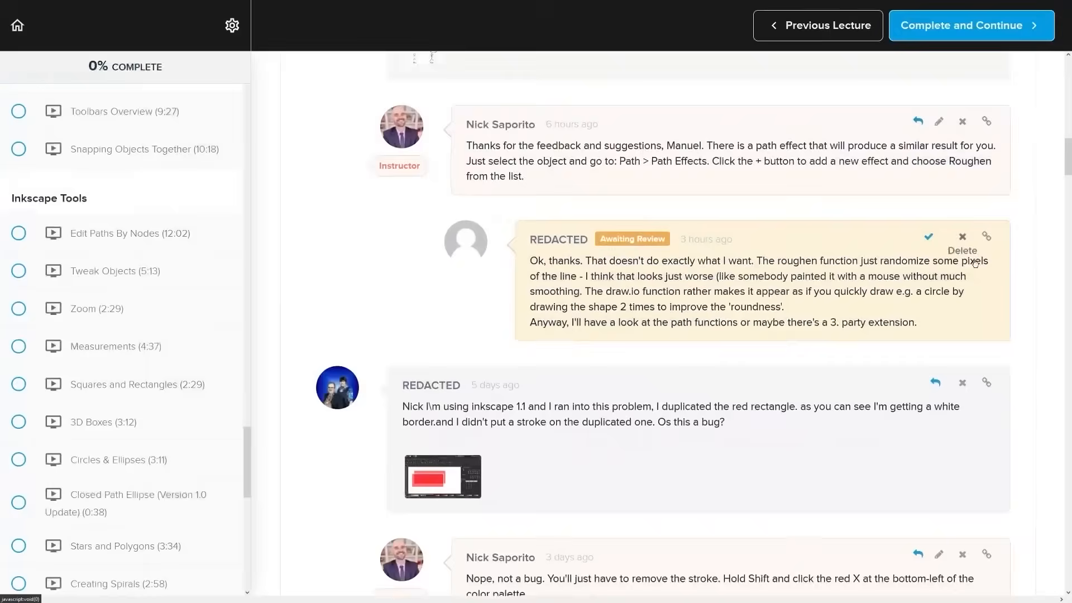
pyautogui.scroll(-6, 1000, 257)
pyautogui.scroll(-6, 1000, 256)
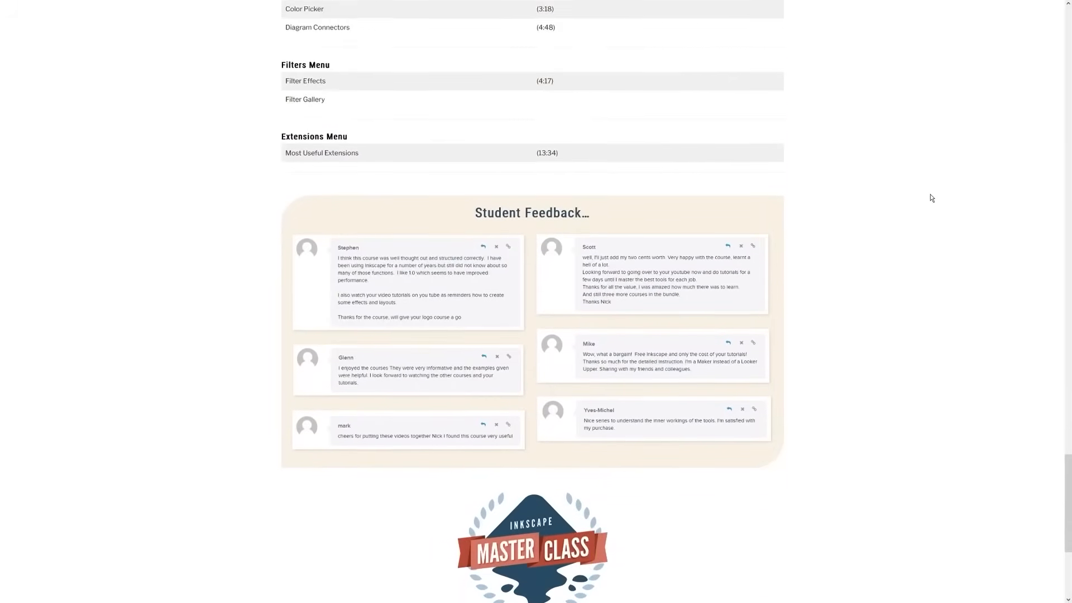
pyautogui.scroll(-5, 929, 199)
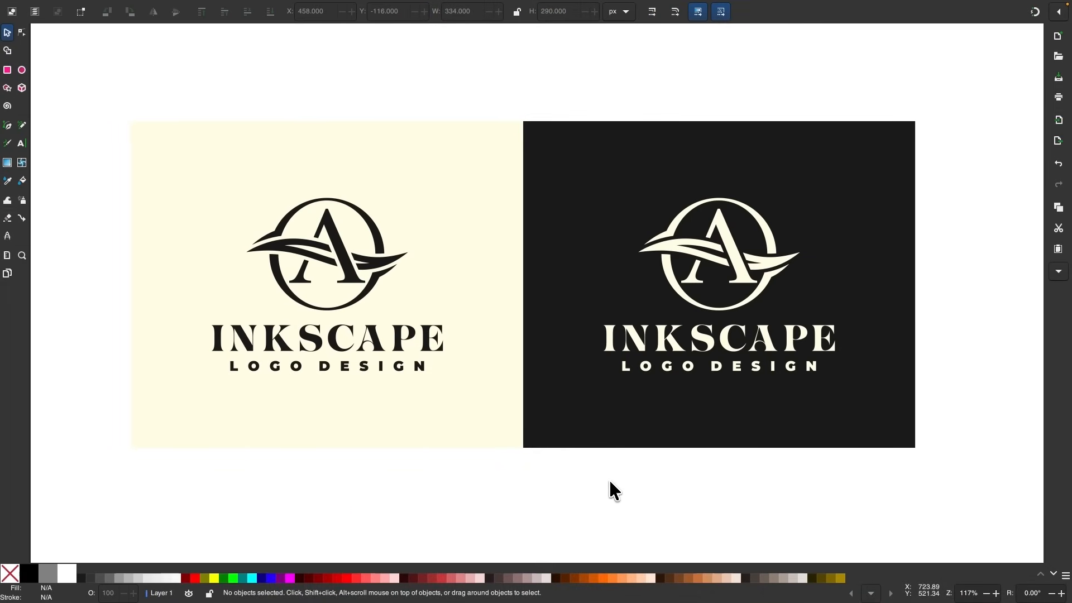
# - Draw a black circle about 498 px in diameter in the empty area below the finished logos and reposition it
pyautogui.press('1')
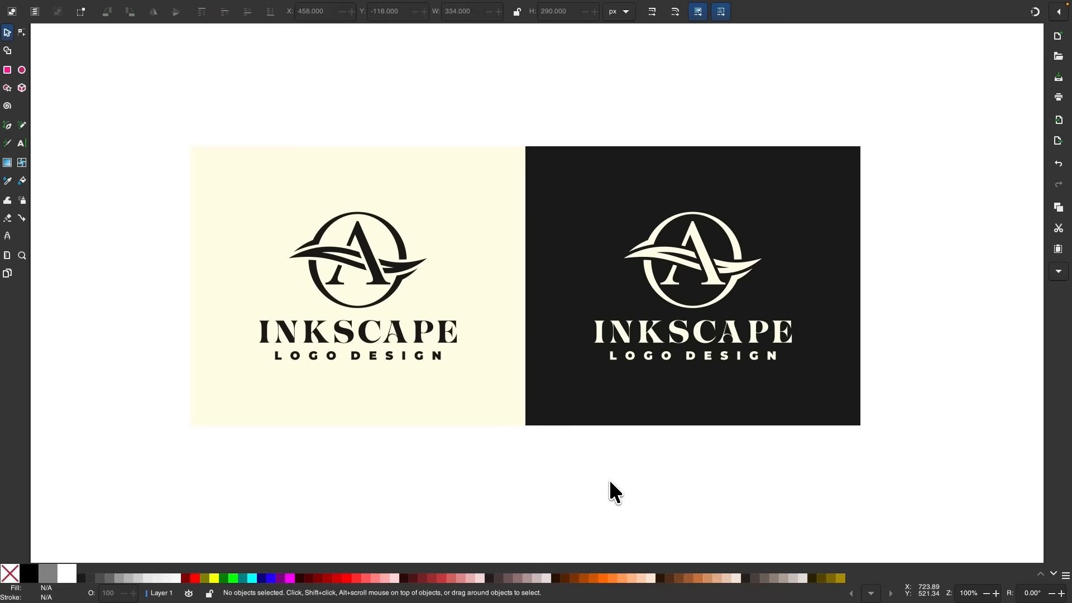
pyautogui.scroll(-10, 610, 482)
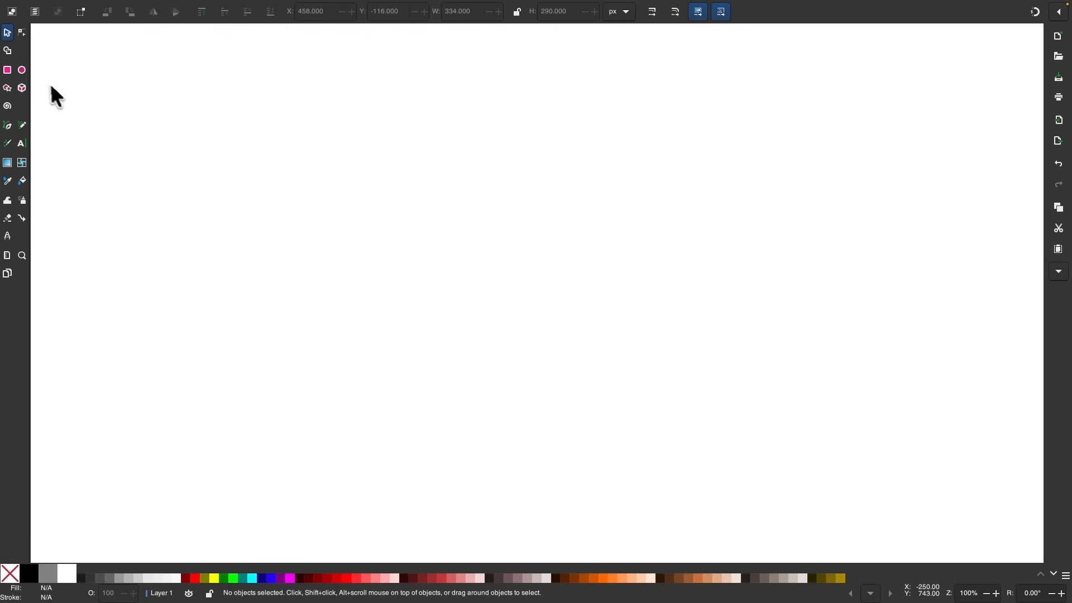
pyautogui.click(22, 71)
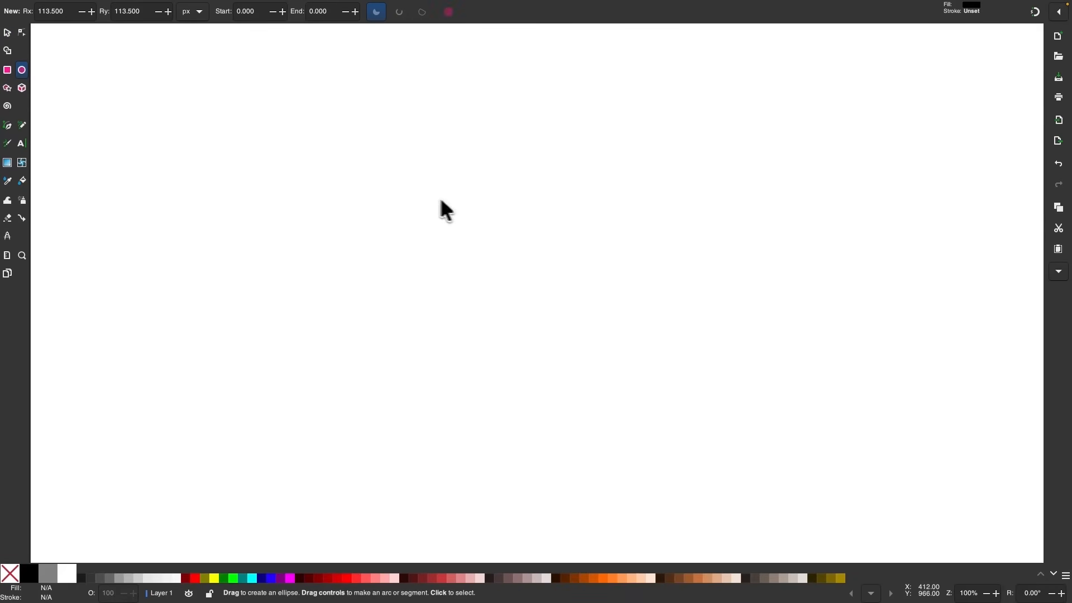
pyautogui.moveTo(373, 177); pyautogui.dragTo(669, 454)
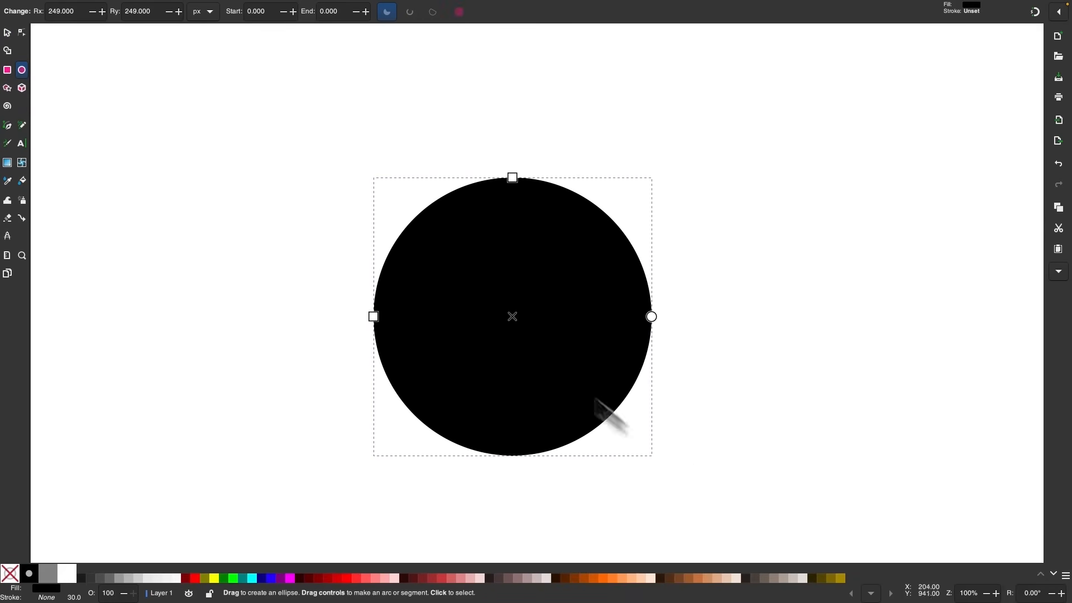
pyautogui.click(7, 32)
pyautogui.moveTo(534, 258); pyautogui.dragTo(510, 222)
# - Create a white duplicate of the circle, scaled about its centre to about 420 px wide and 466 px high
pyautogui.rightClick(538, 275)
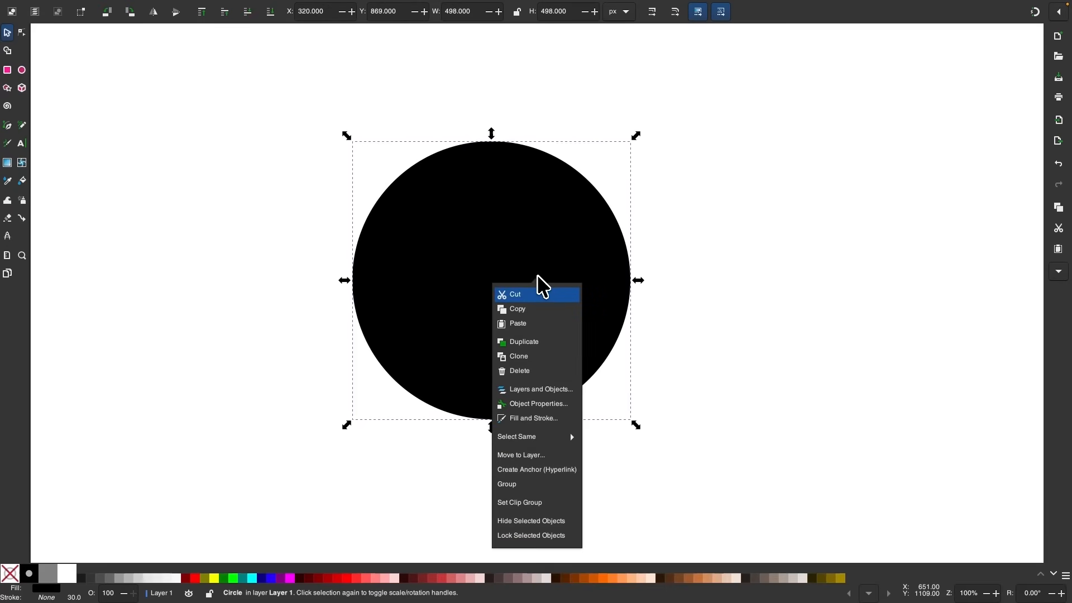
pyautogui.click(535, 343)
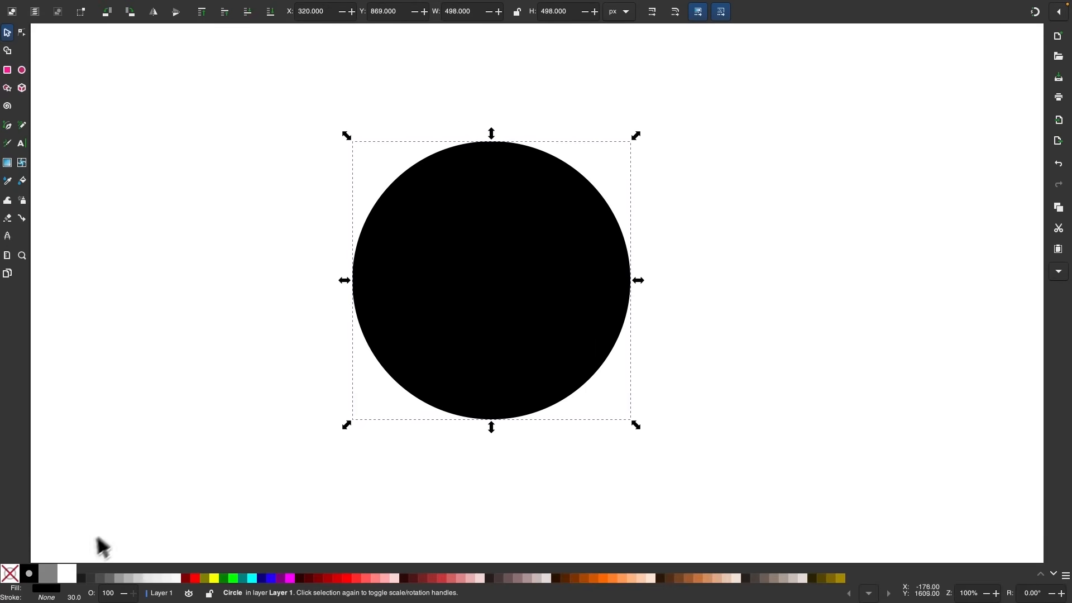
pyautogui.click(67, 574)
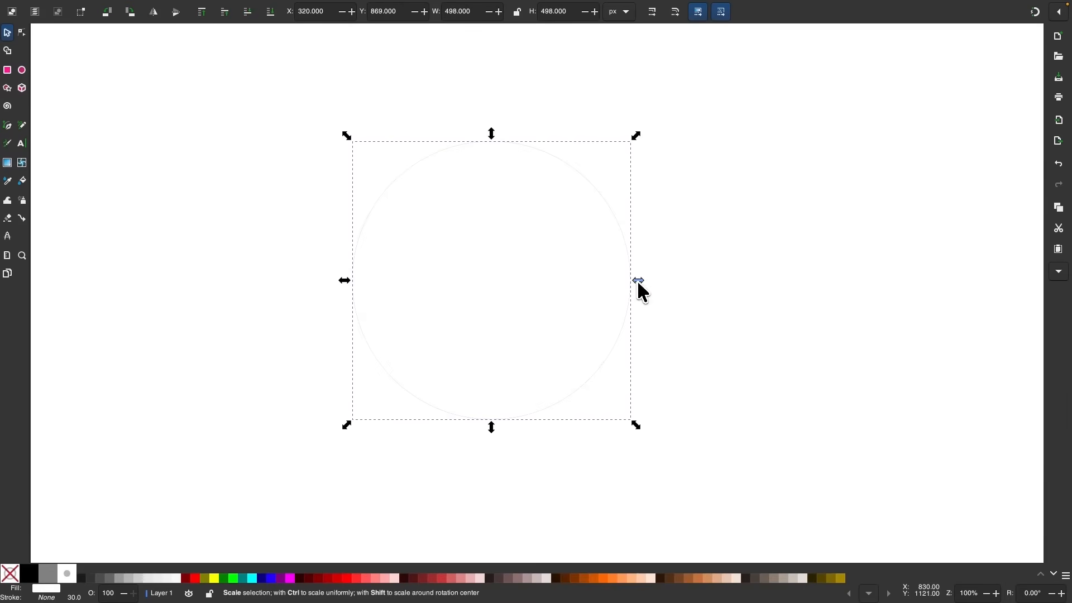
pyautogui.moveTo(638, 279)
pyautogui.mouseDown()
pyautogui.moveTo(619, 281)
pyautogui.moveTo(628, 284)
pyautogui.mouseUp()
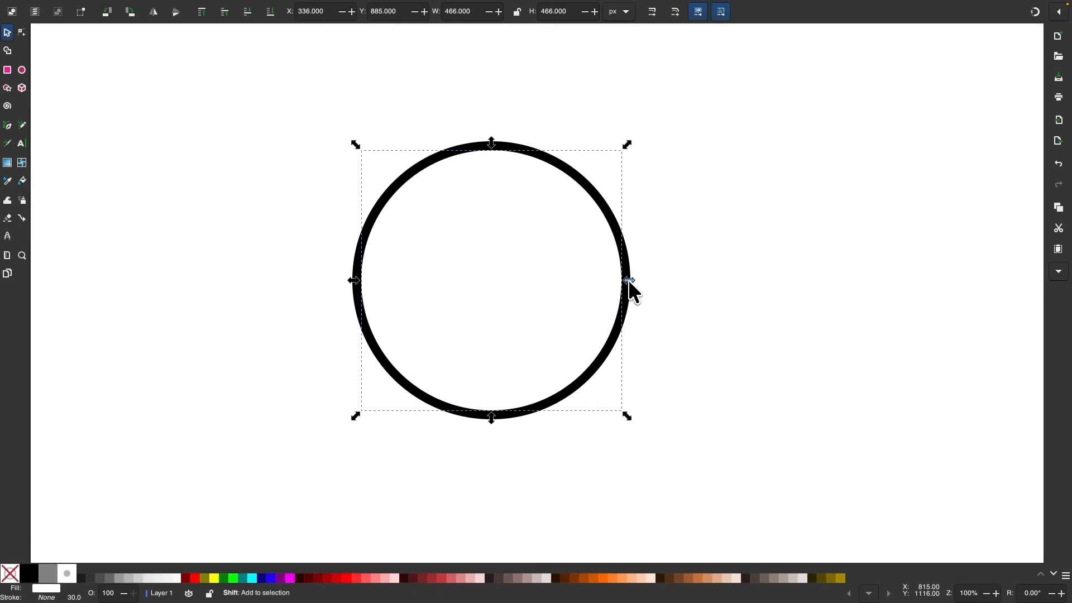
pyautogui.moveTo(628, 282); pyautogui.dragTo(619, 286)
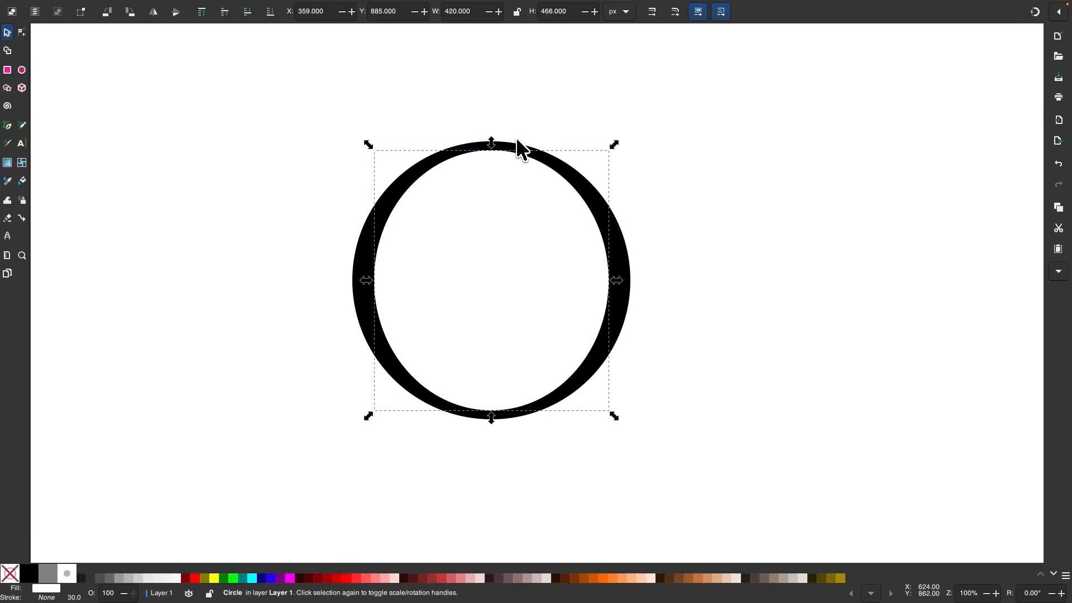
# - Widen the black circle to about 506 px and heighten the white ellipse to about 478 px, both about their centres
pyautogui.click(622, 250)
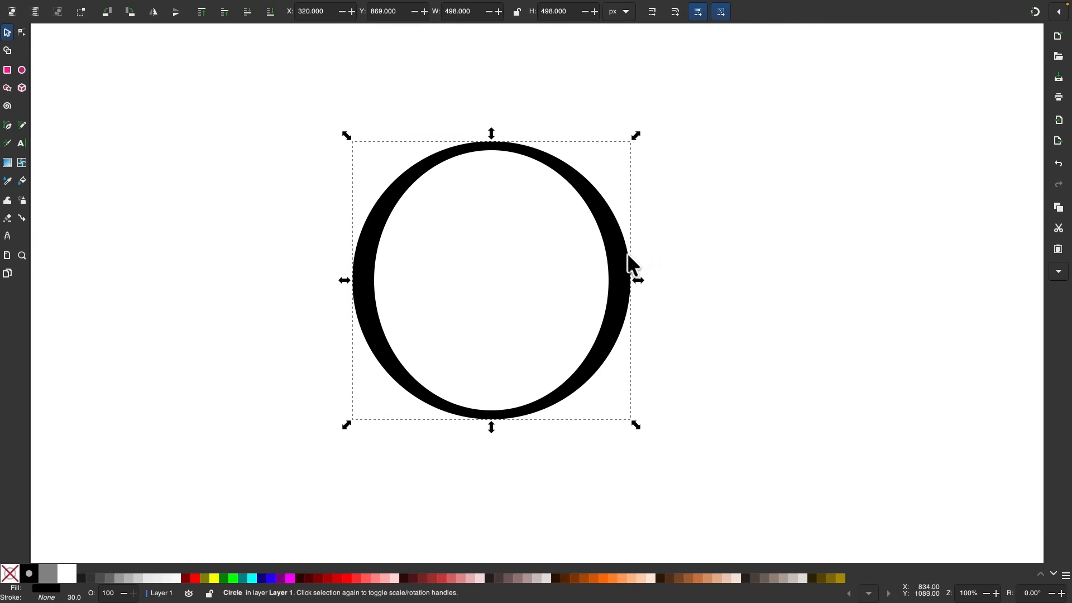
pyautogui.moveTo(640, 282); pyautogui.dragTo(643, 282)
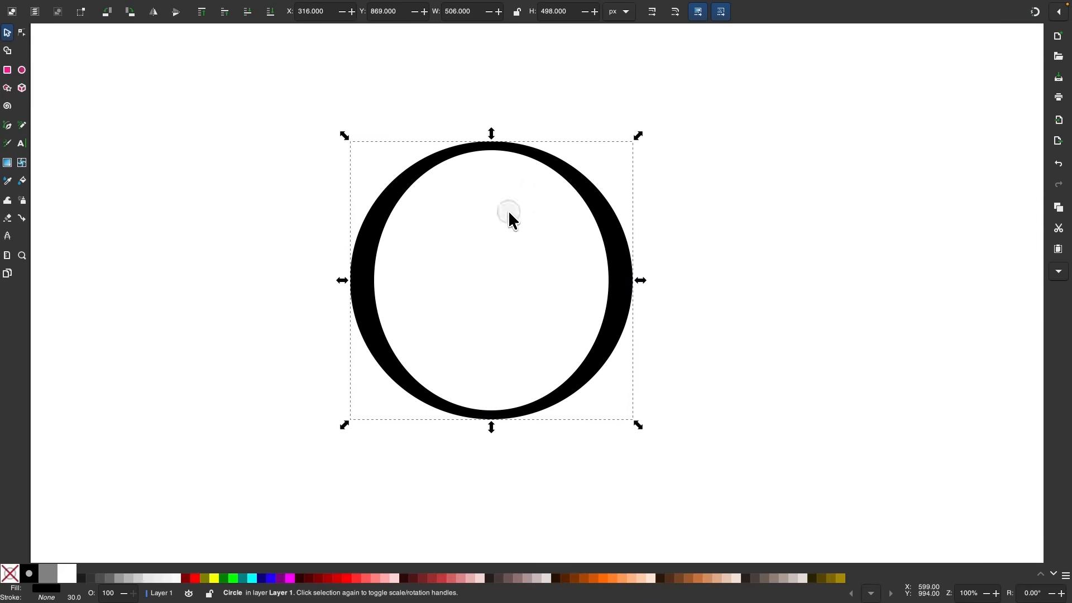
pyautogui.click(507, 207)
pyautogui.moveTo(488, 139); pyautogui.dragTo(489, 138)
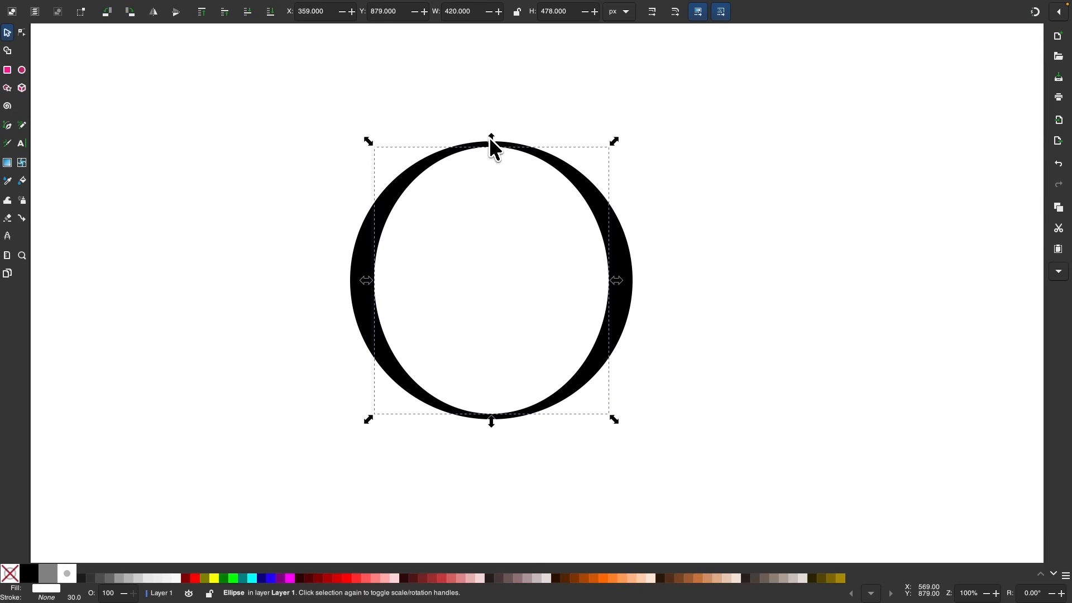
pyautogui.click(707, 350)
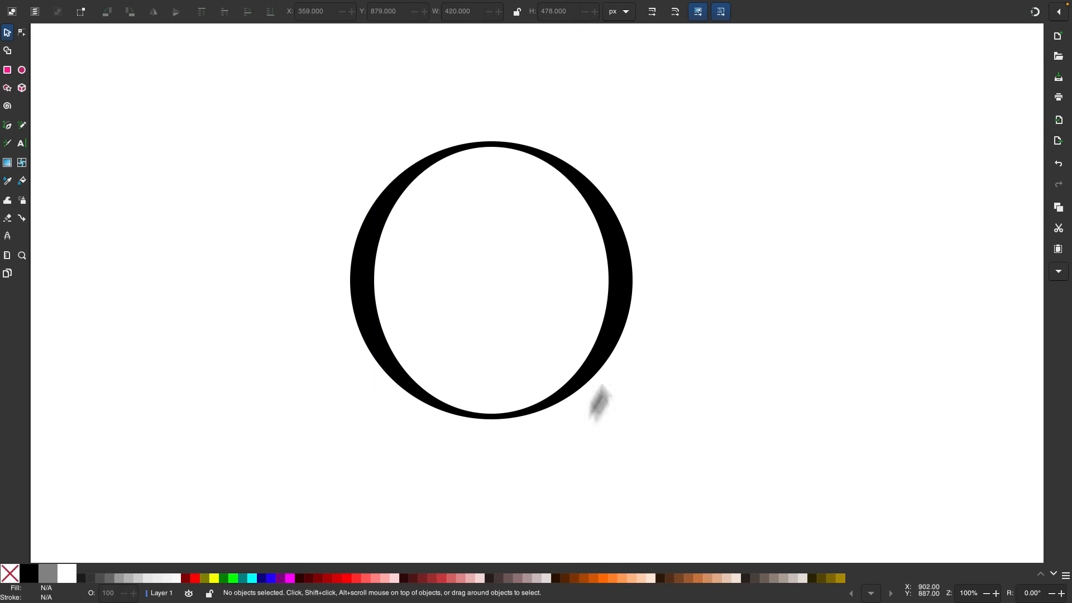
# - Draw a straight horizontal line through the middle of the ring, extending slightly past both of its sides
pyautogui.hscroll(1, 761, 335)
pyautogui.scroll(1, 761, 335)
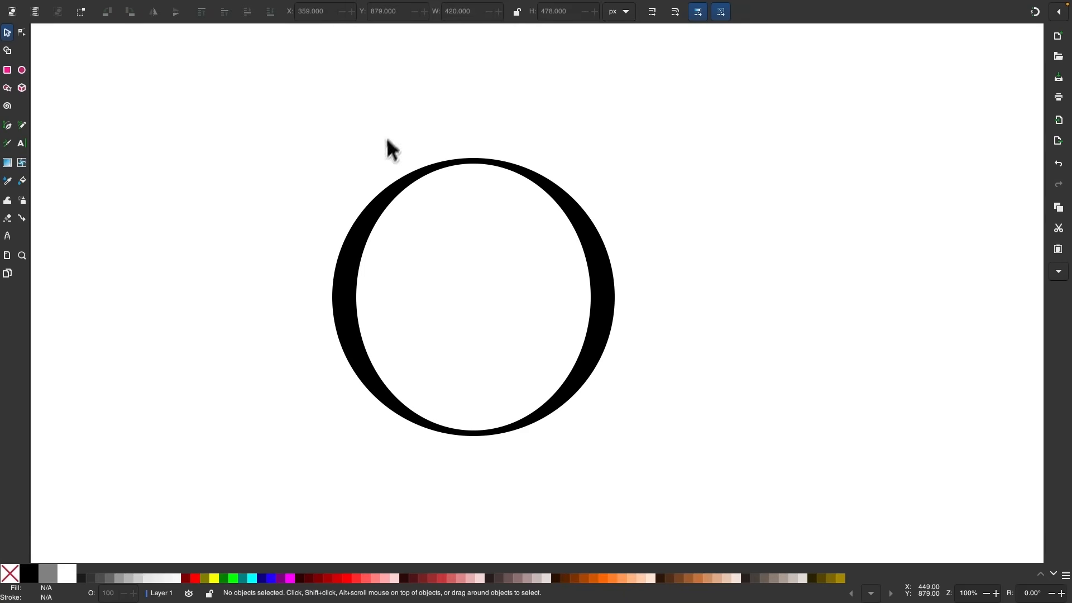
pyautogui.hscroll(1, 556, 330)
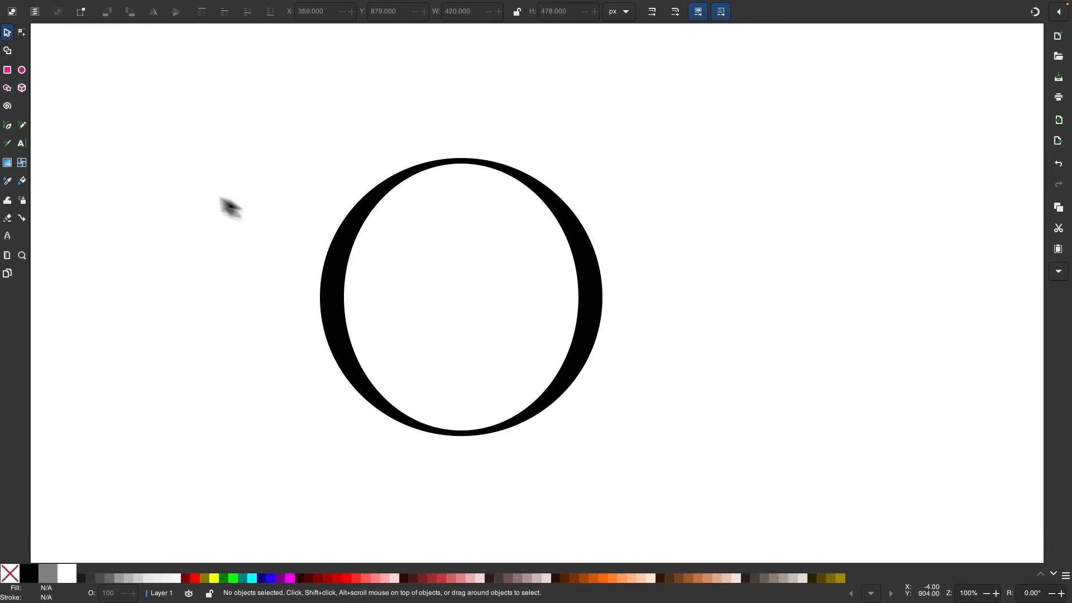
pyautogui.click(7, 125)
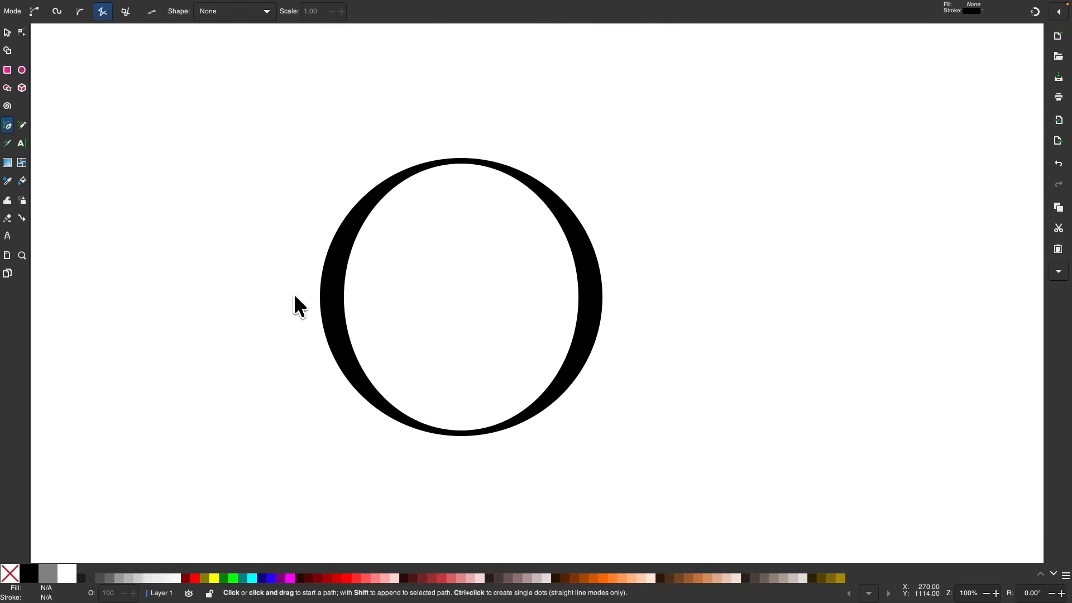
pyautogui.click(288, 296)
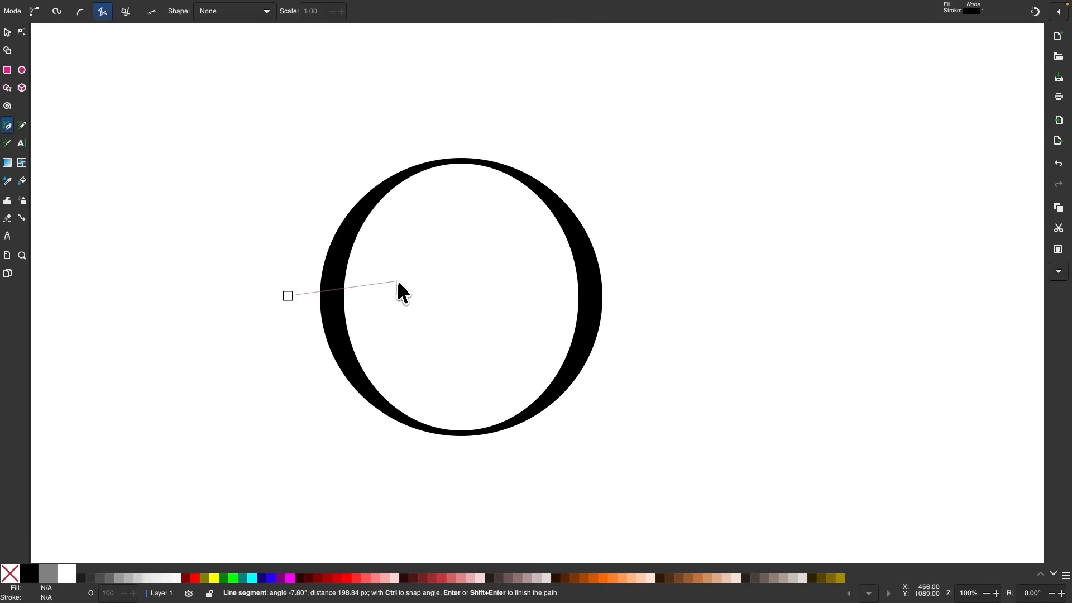
pyautogui.keyDown('ctrl'); pyautogui.click(637, 301); pyautogui.keyUp('ctrl')
pyautogui.press('Return')
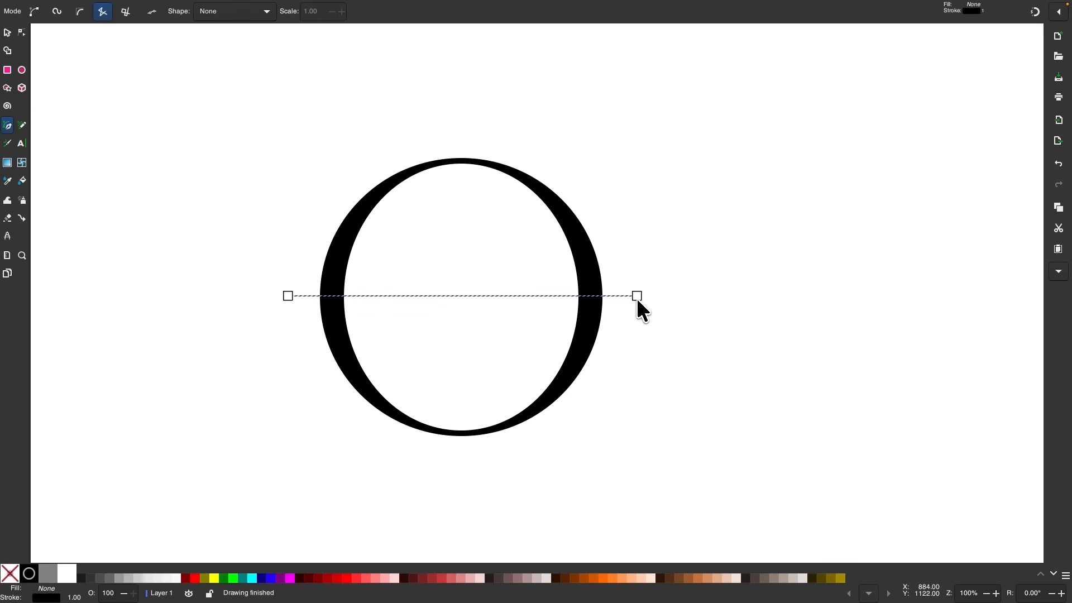
# - Bend the left part of the horizontal line upward into a shallow arch and turn off the path outline display
pyautogui.scroll(1, 531, 338)
pyautogui.scroll(1, 532, 341)
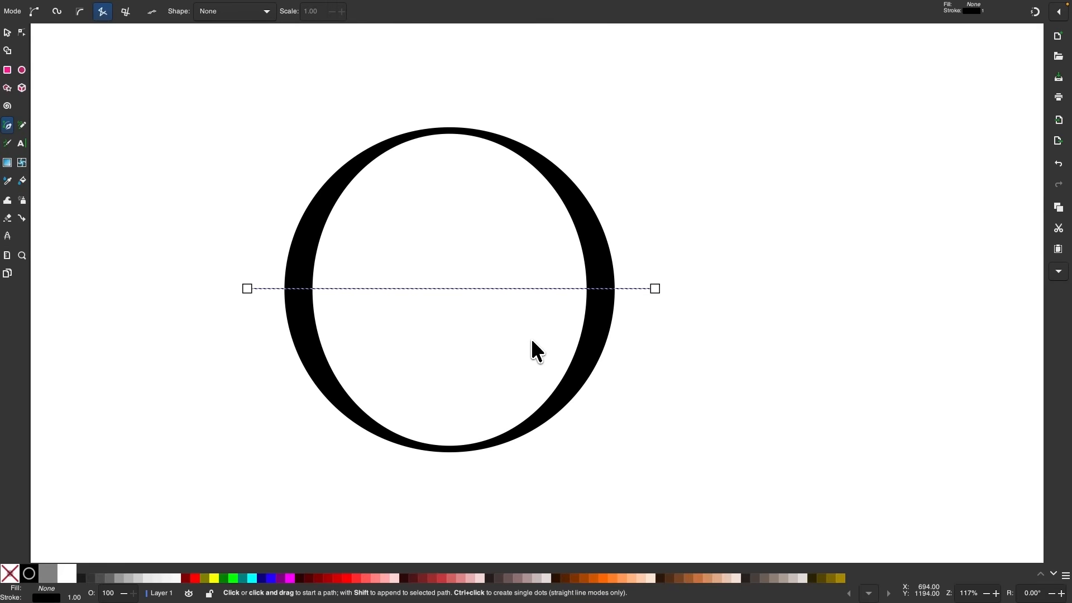
pyautogui.click(22, 33)
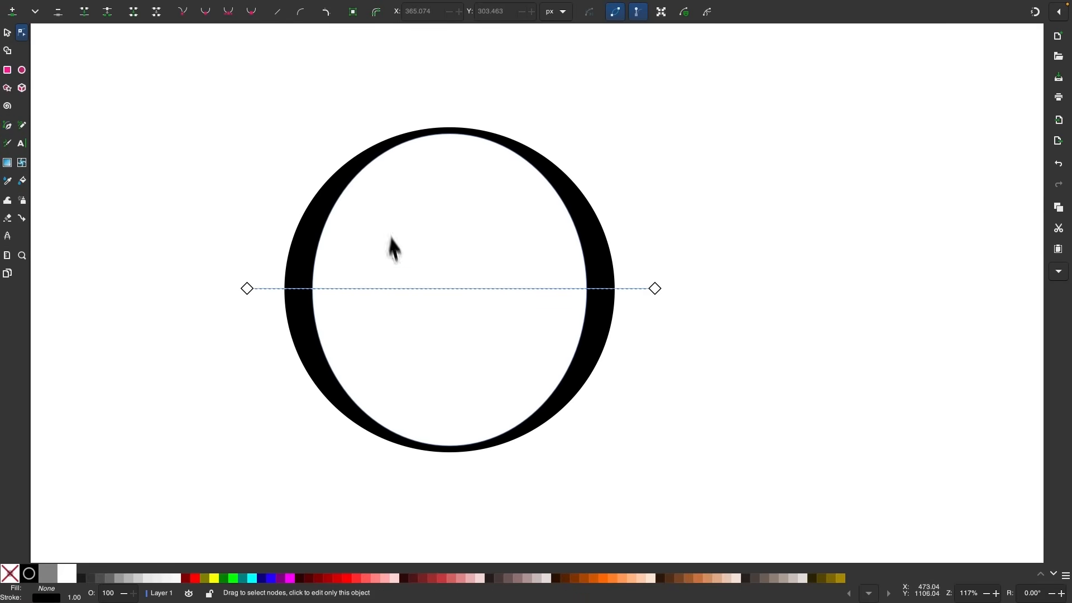
pyautogui.moveTo(362, 288); pyautogui.dragTo(362, 266)
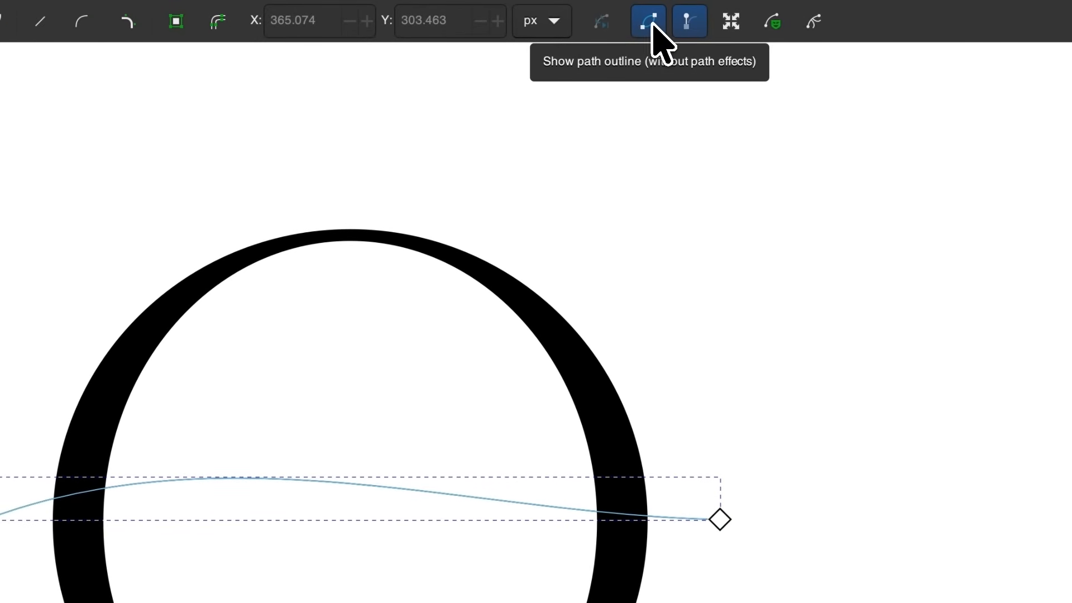
pyautogui.click(652, 24)
pyautogui.scroll(1, 402, 522)
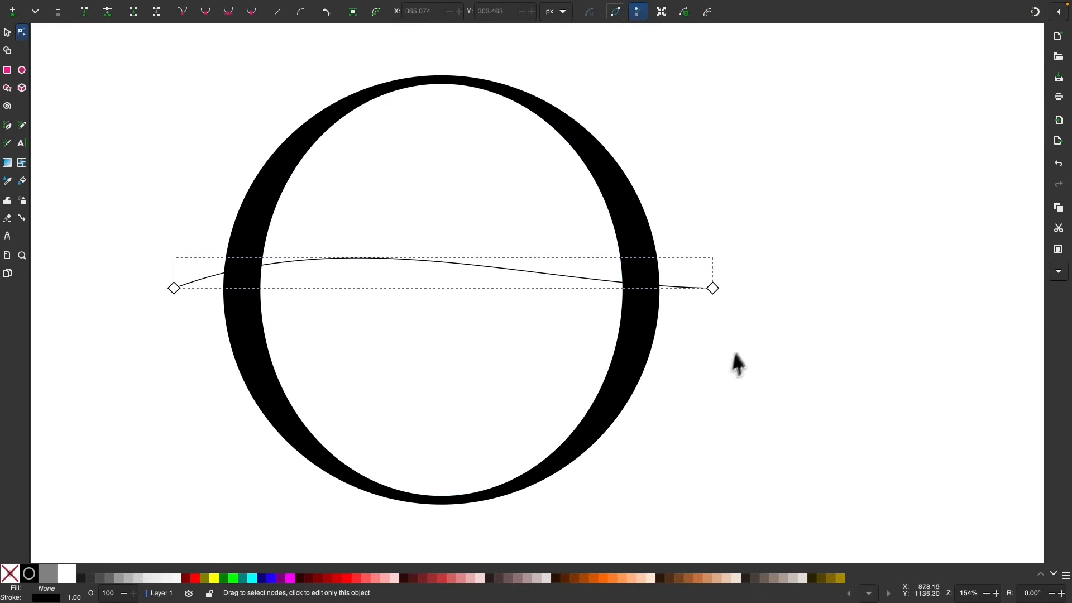
pyautogui.moveTo(328, 257); pyautogui.dragTo(328, 255)
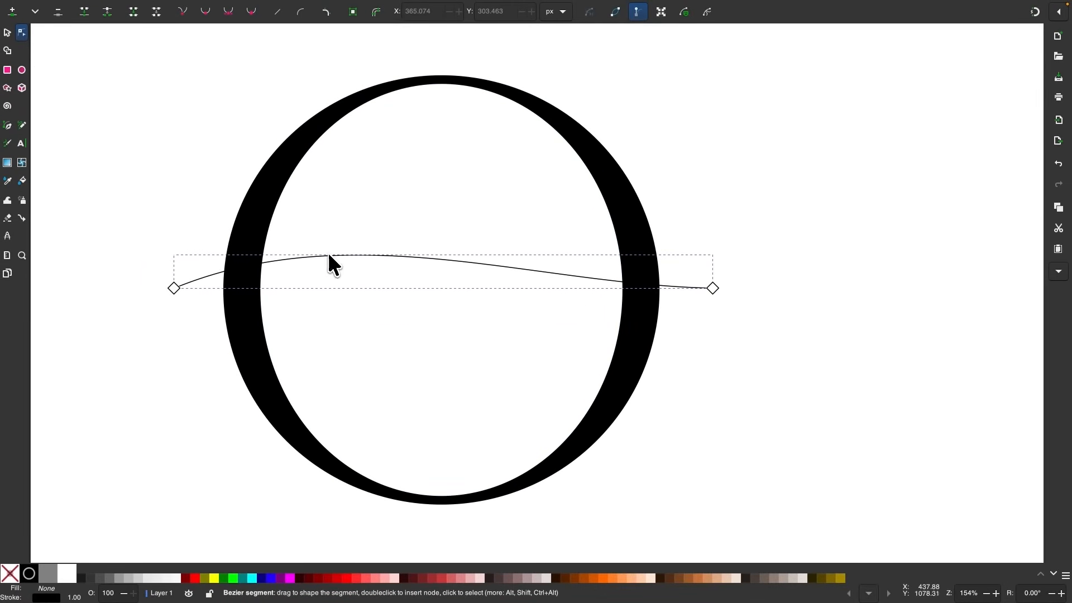
# - Shape the line into an S-curve by lowering the right node's handle and extending the left node's handle up and to the right
pyautogui.click(713, 288)
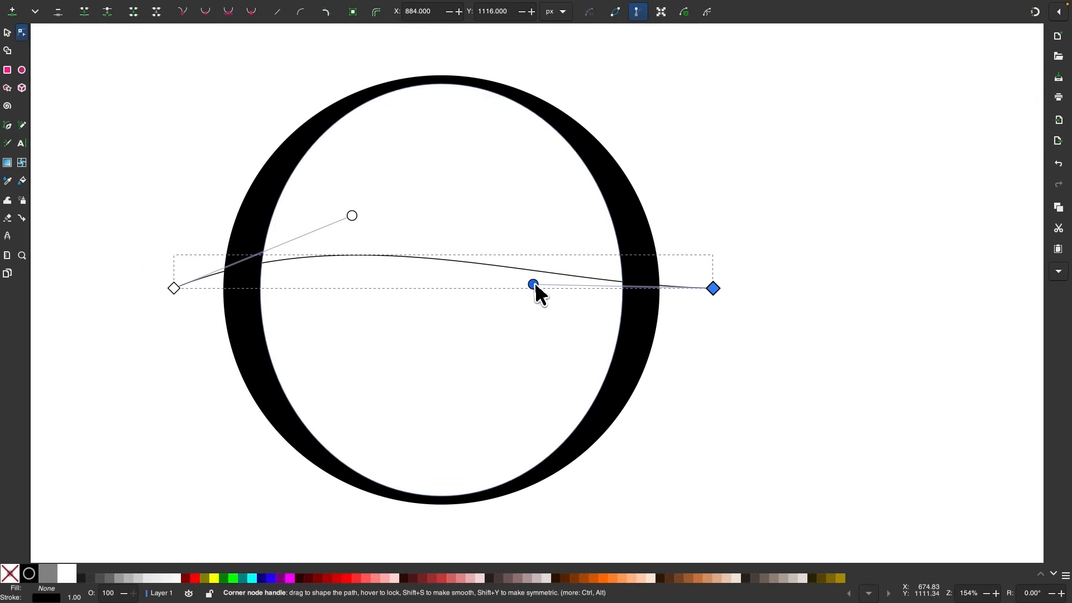
pyautogui.moveTo(534, 284); pyautogui.dragTo(510, 416)
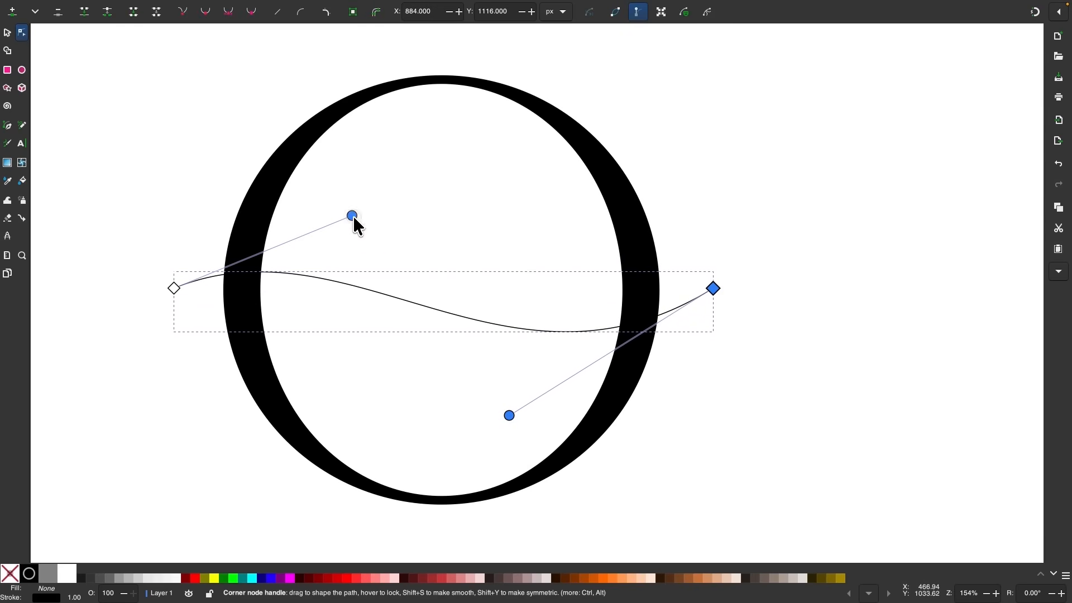
pyautogui.moveTo(352, 216); pyautogui.dragTo(421, 198)
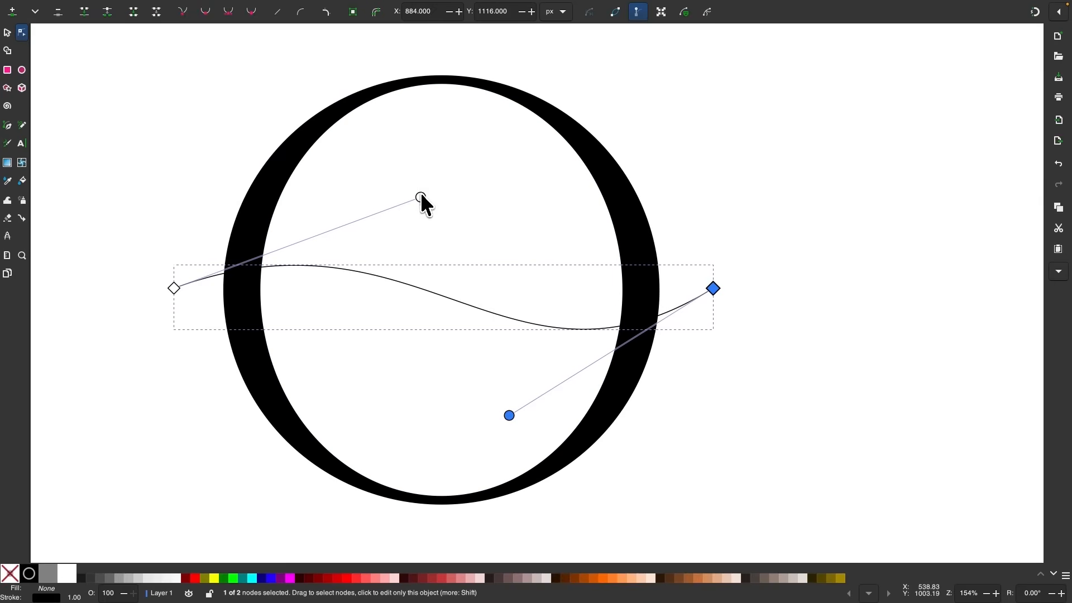
pyautogui.moveTo(422, 196); pyautogui.dragTo(427, 195)
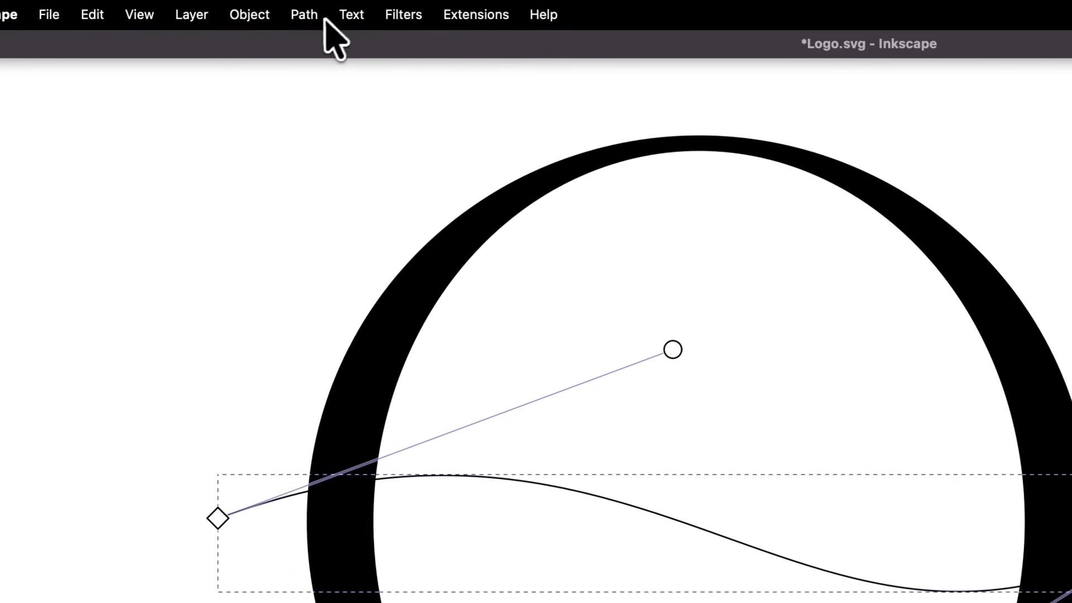
# - Add the Taper stroke live path effect to the S-curve across the ring
pyautogui.click(304, 14)
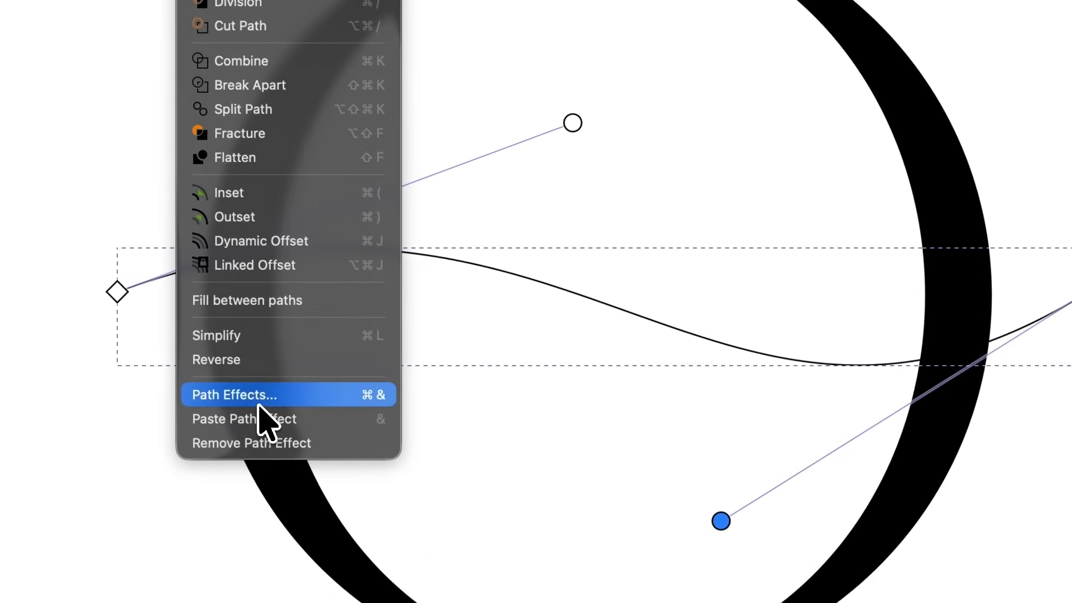
pyautogui.click(259, 401)
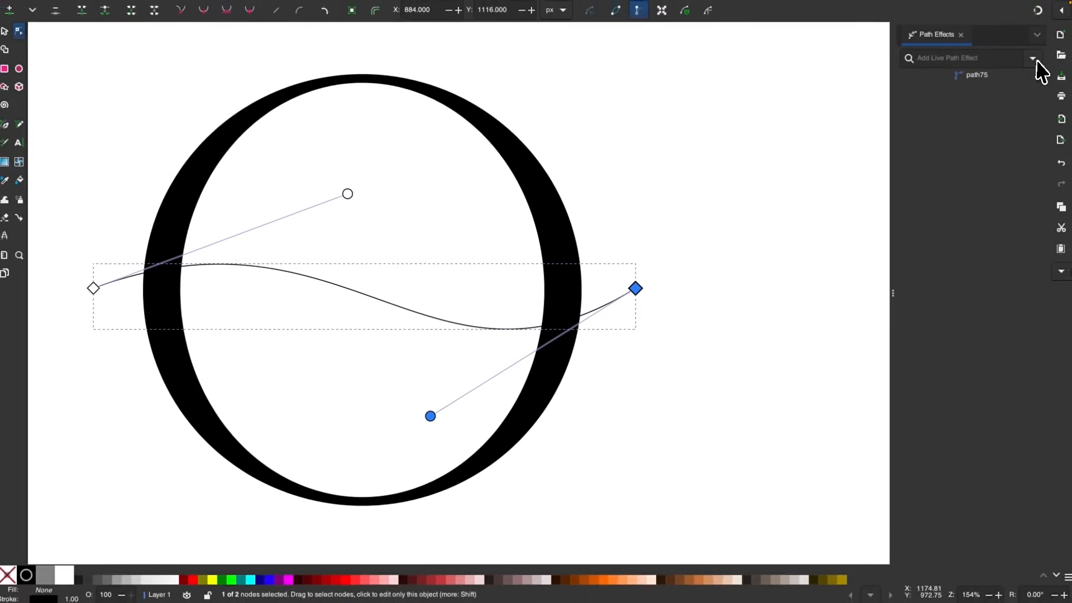
pyautogui.click(1033, 58)
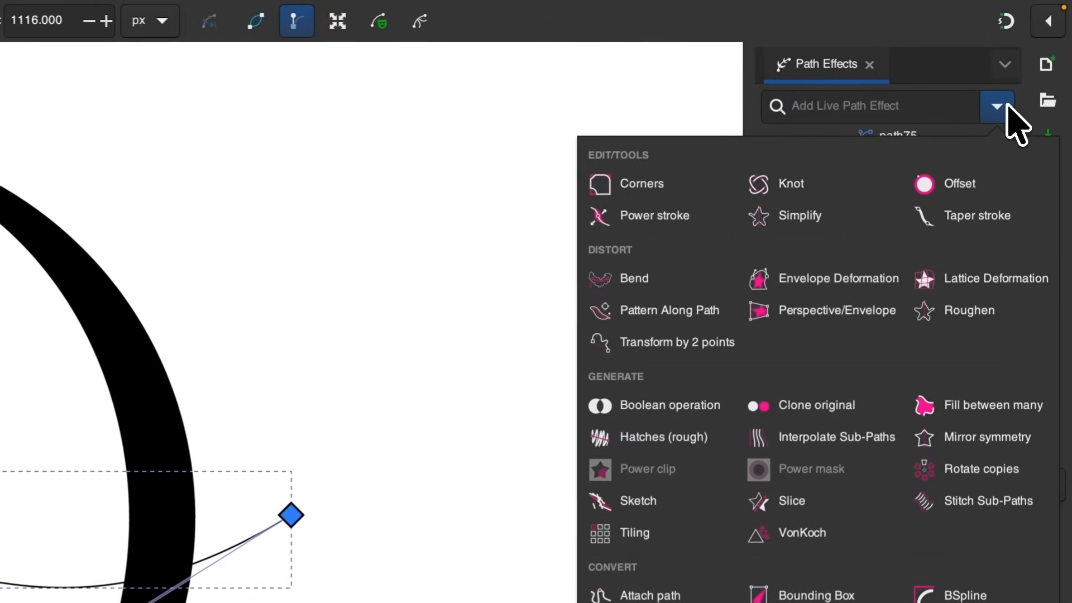
pyautogui.click(972, 229)
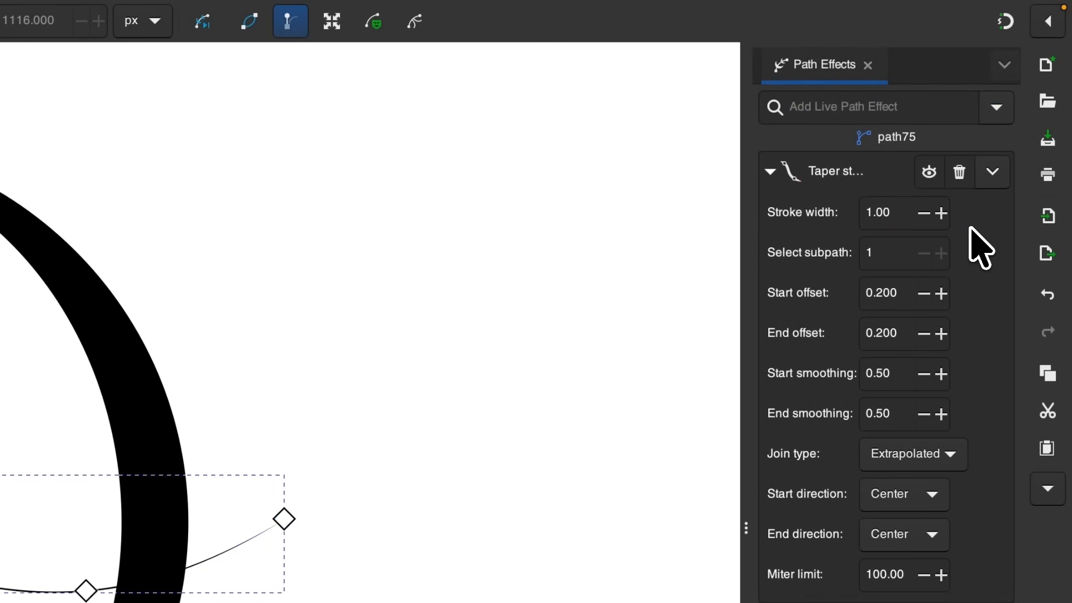
# - Set the taper effect's stroke width to 60 to thicken the S-curve
pyautogui.click(942, 213)
pyautogui.click(942, 213)
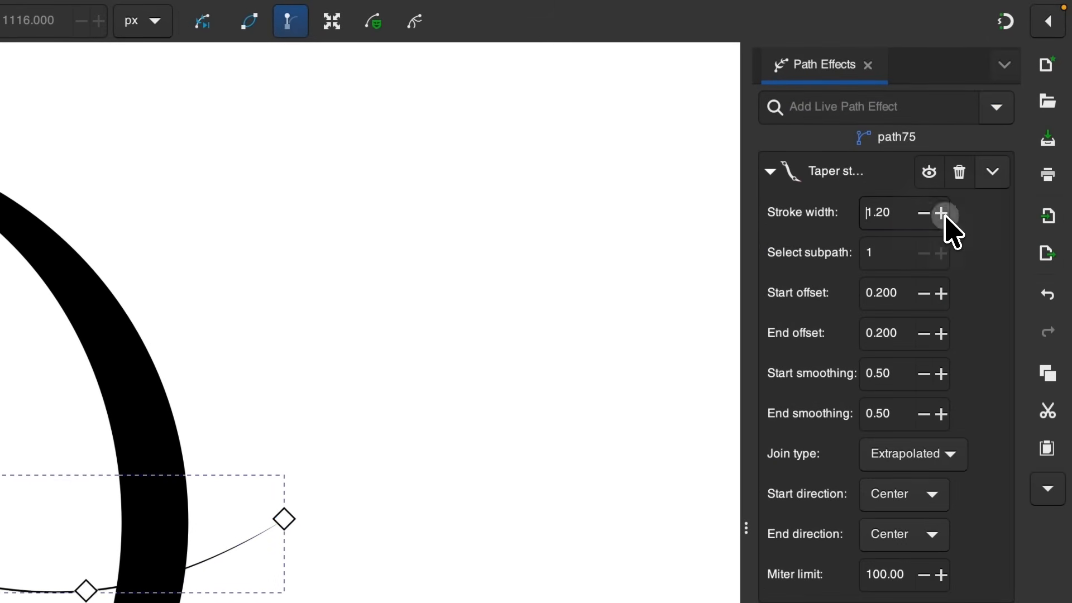
pyautogui.click(941, 214)
pyautogui.click(941, 213)
pyautogui.click(942, 213)
pyautogui.click(943, 215)
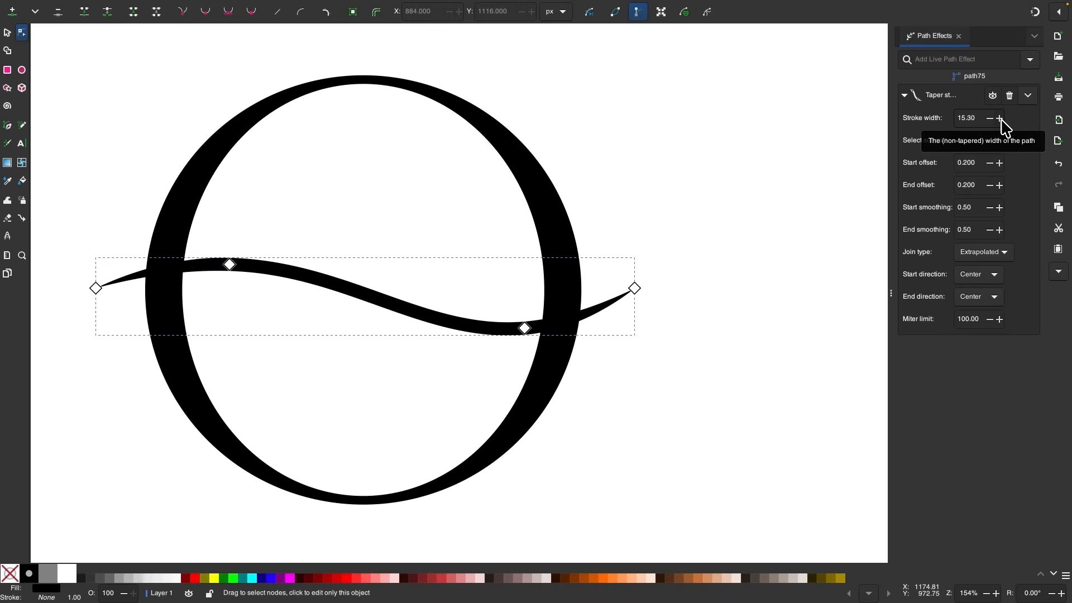
pyautogui.click(1003, 122)
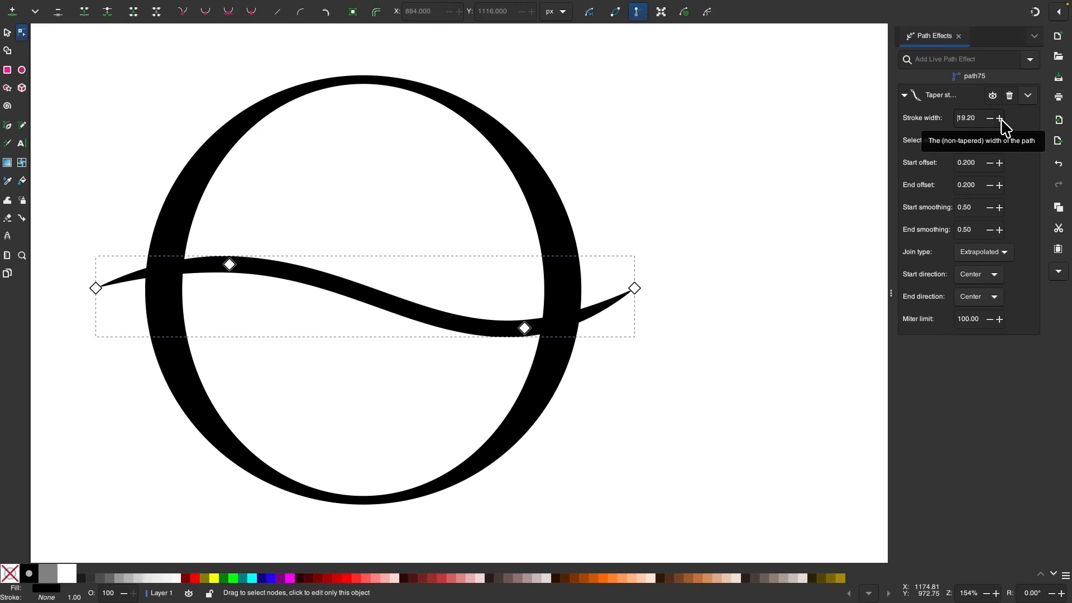
pyautogui.click(1003, 121)
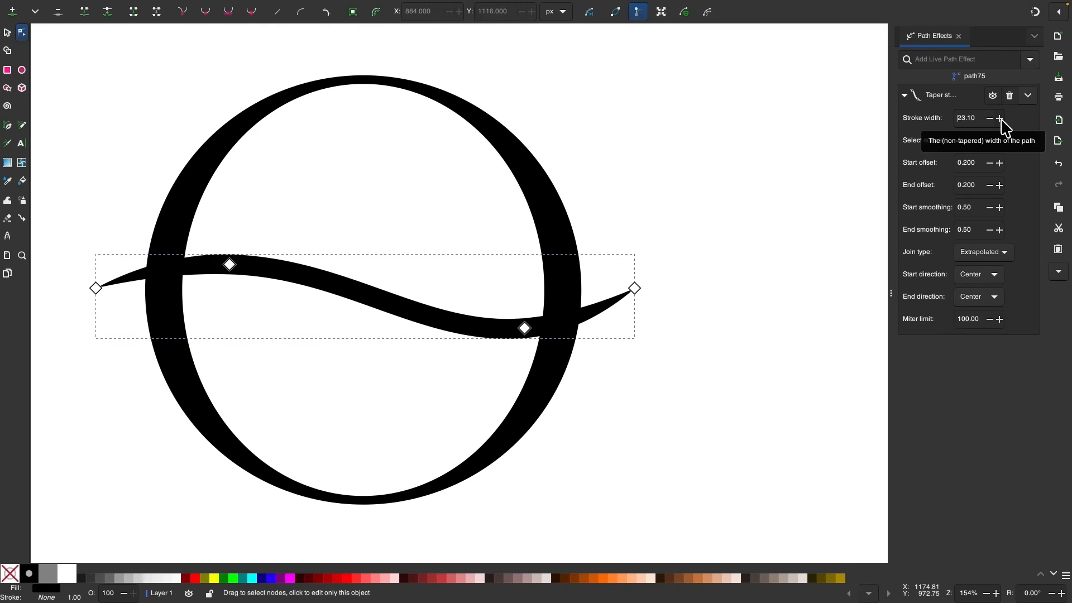
pyautogui.click(1003, 120)
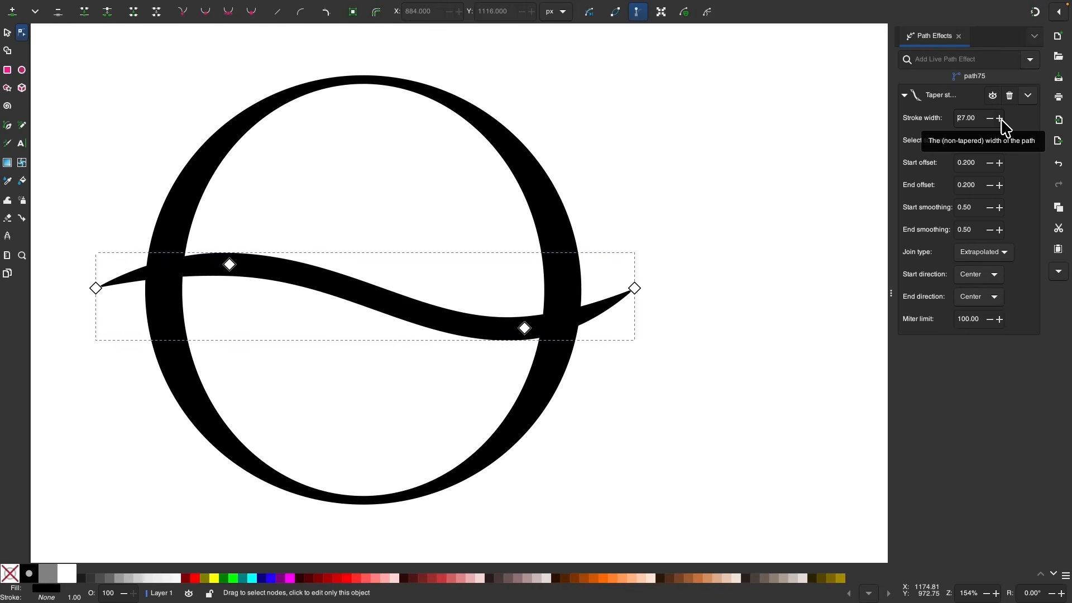
pyautogui.click(1002, 121)
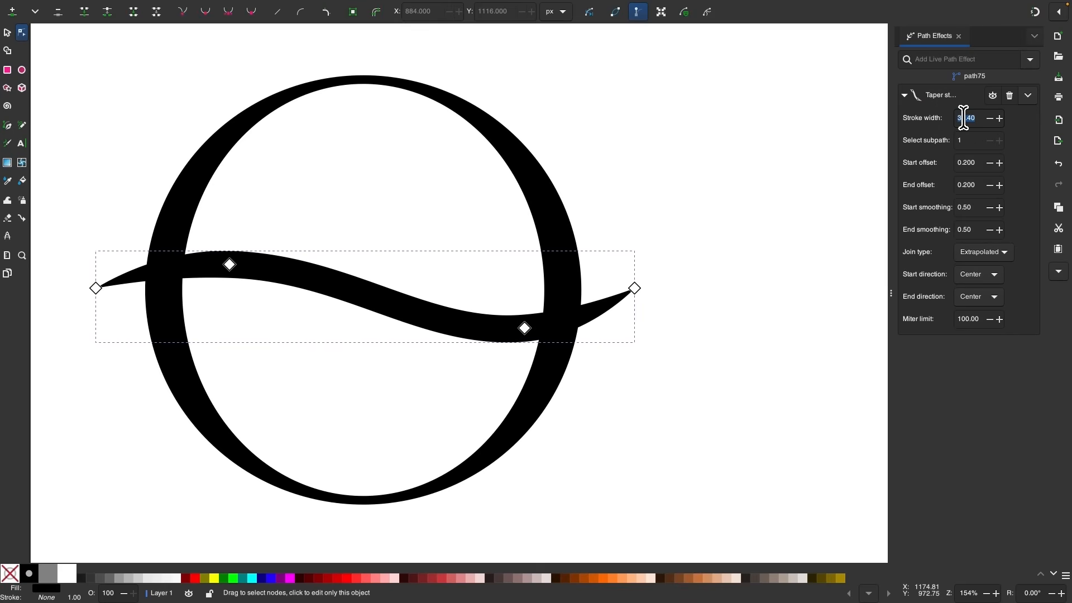
pyautogui.press('Return')
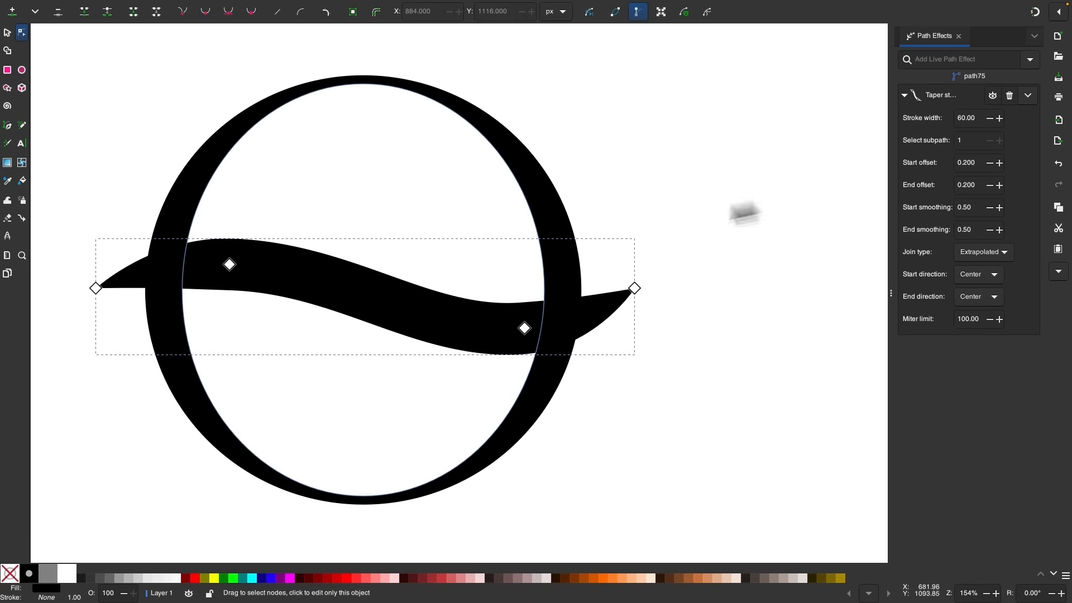
# - Move both taper points to the curve's middle, with start offset about 0.44 and end offset about 0.56
pyautogui.moveTo(229, 265); pyautogui.dragTo(353, 309)
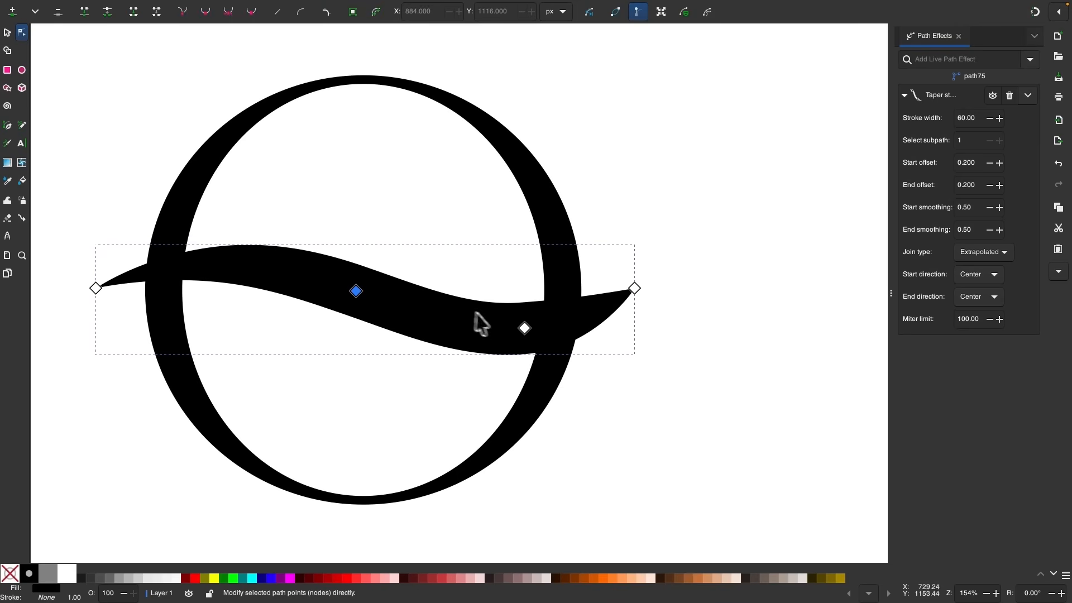
pyautogui.moveTo(525, 329); pyautogui.dragTo(350, 286)
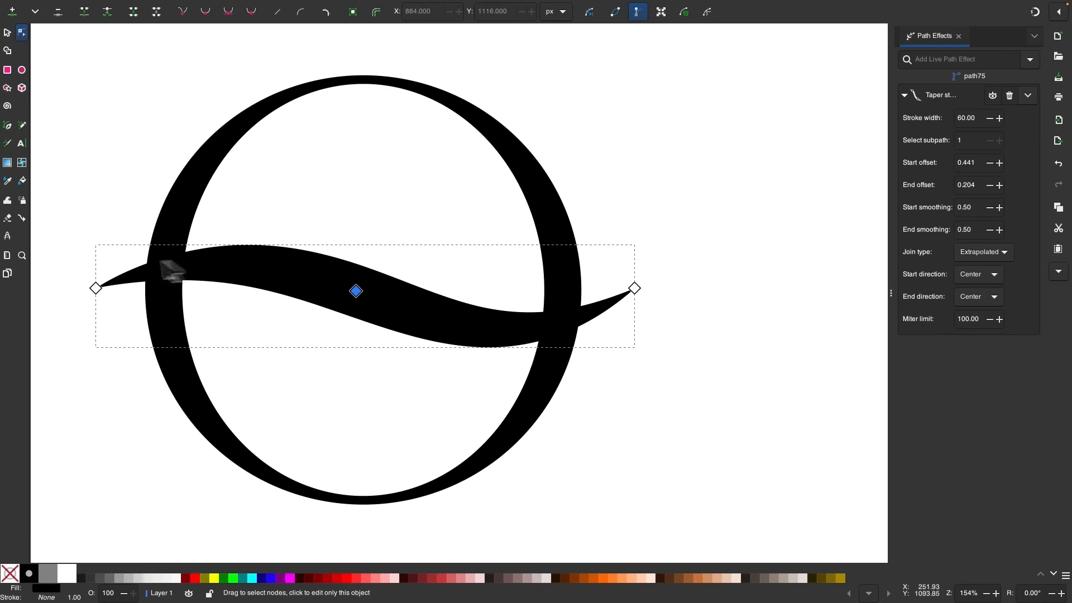
pyautogui.click(357, 296)
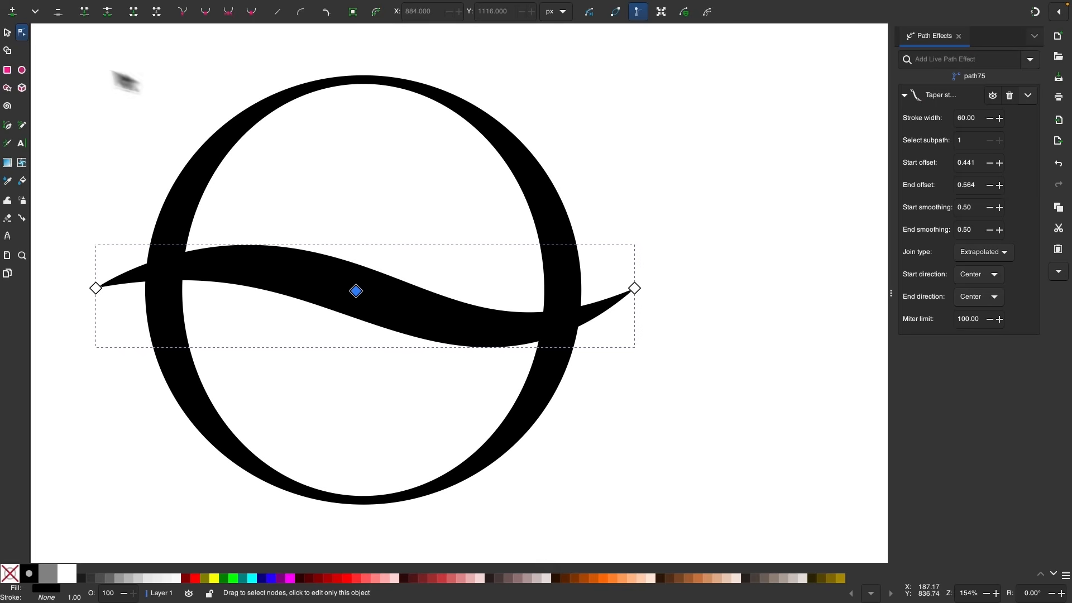
# - Scale the tapered curve proportionally about its centre to about 774 px wide and 147 px high
pyautogui.click(9, 34)
pyautogui.hscroll(-1, 442, 240)
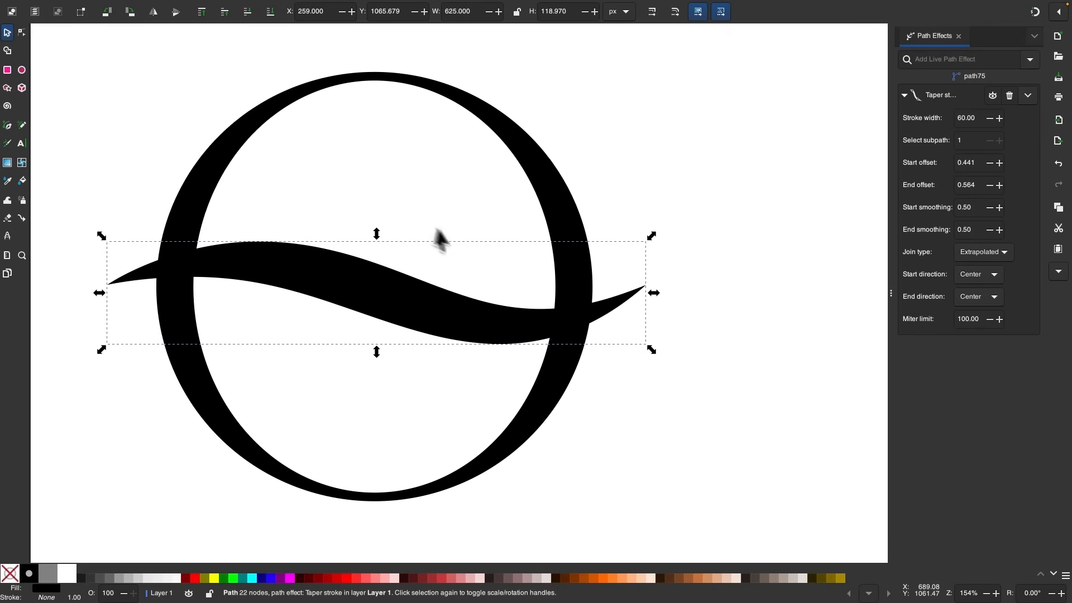
pyautogui.hscroll(-1, 441, 241)
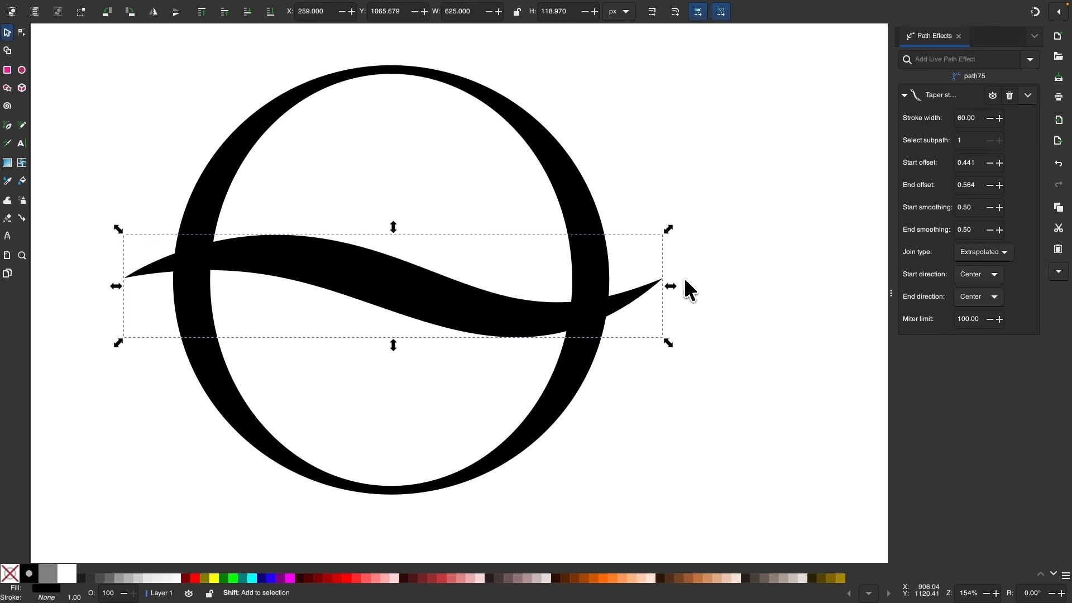
pyautogui.moveTo(672, 284); pyautogui.dragTo(739, 283)
pyautogui.scroll(-1, 738, 281)
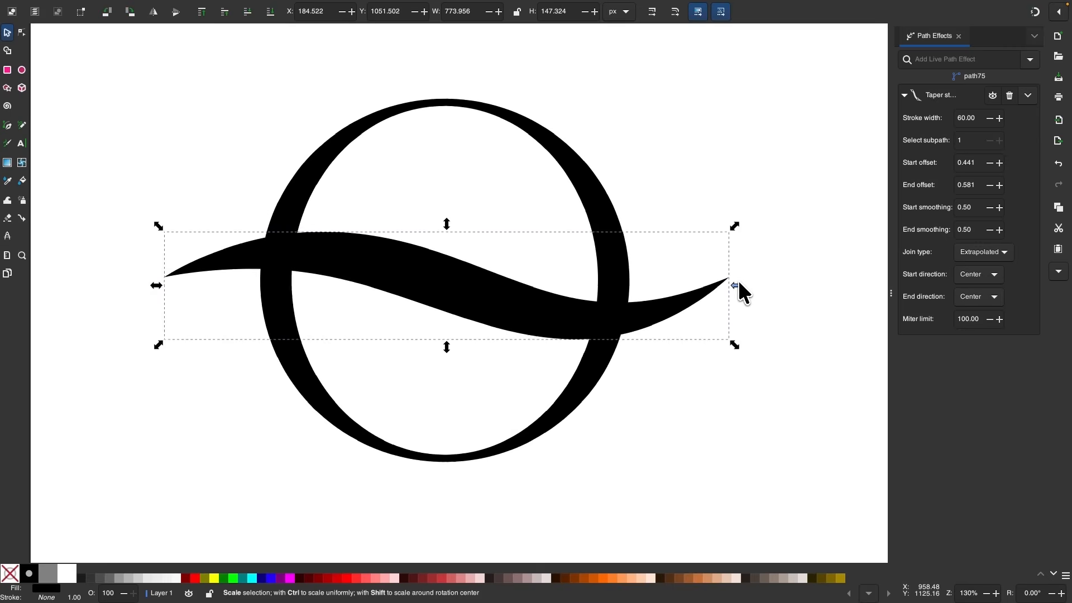
pyautogui.scroll(1, 738, 281)
pyautogui.hscroll(1, 618, 301)
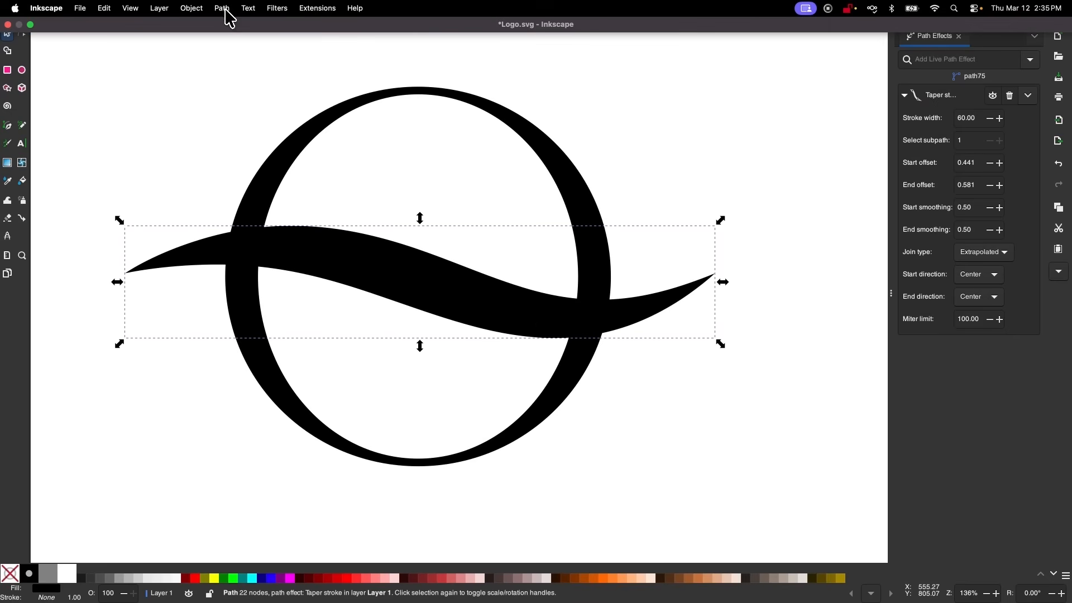
# - Convert the tapered curve to a plain path, then give it a black fill and no stroke
pyautogui.click(225, 9)
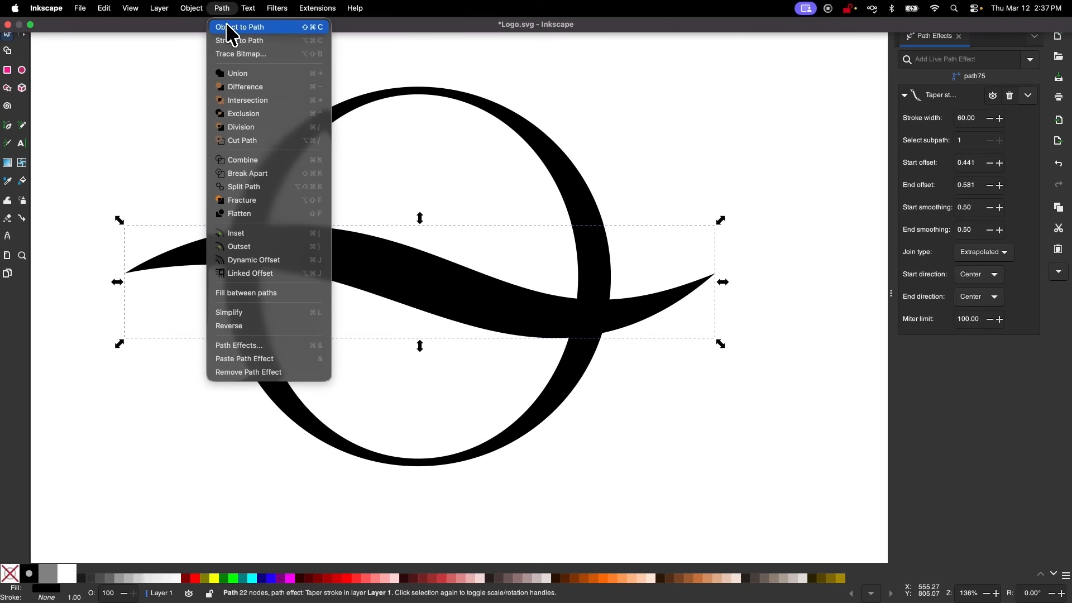
pyautogui.click(230, 28)
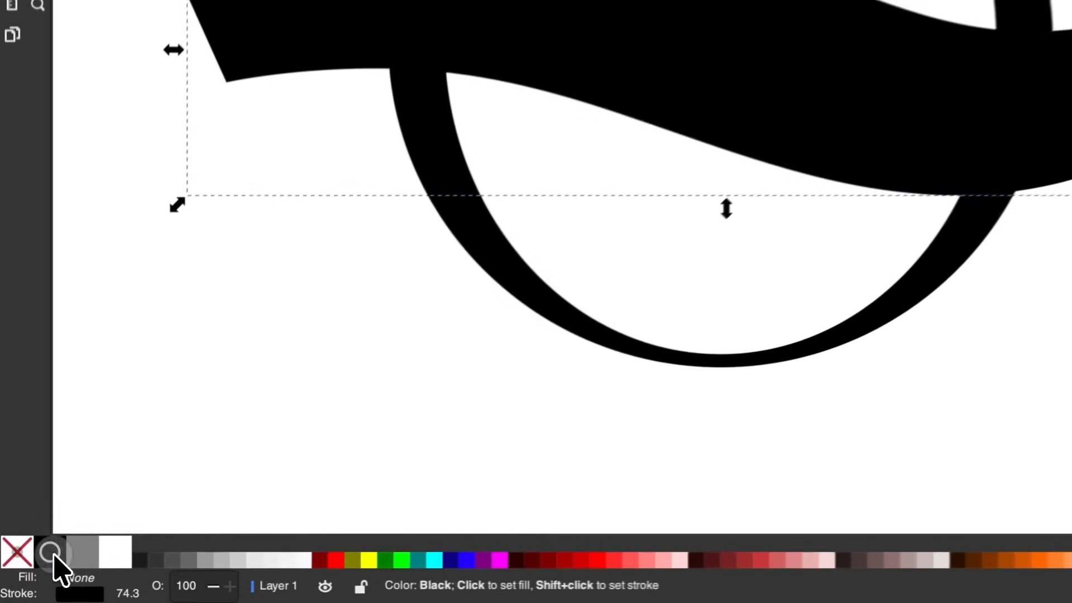
pyautogui.click(53, 554)
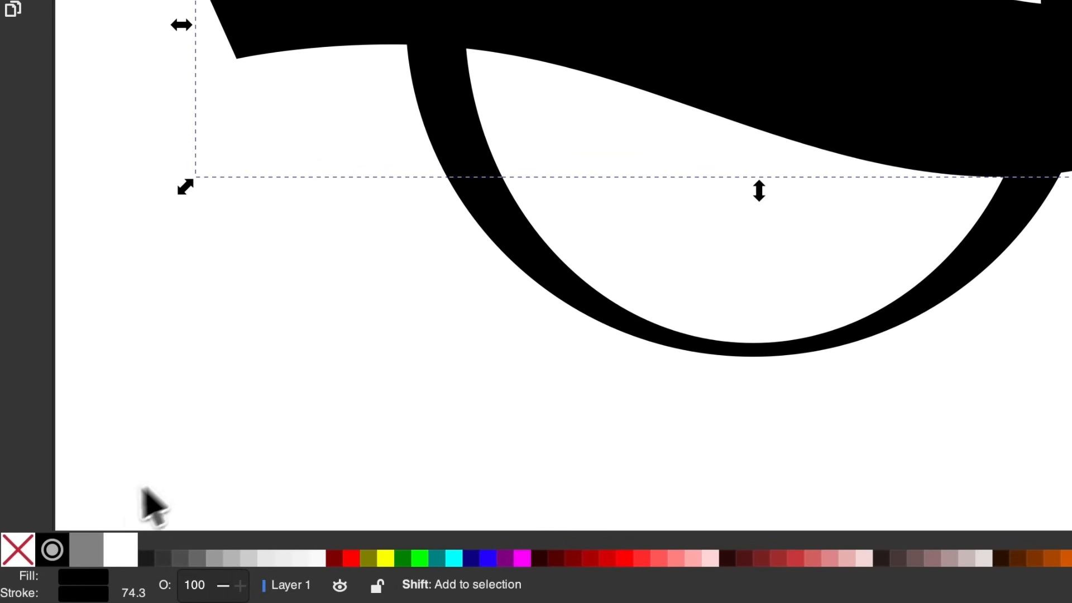
pyautogui.keyDown('shift'); pyautogui.click(21, 552); pyautogui.keyUp('shift')
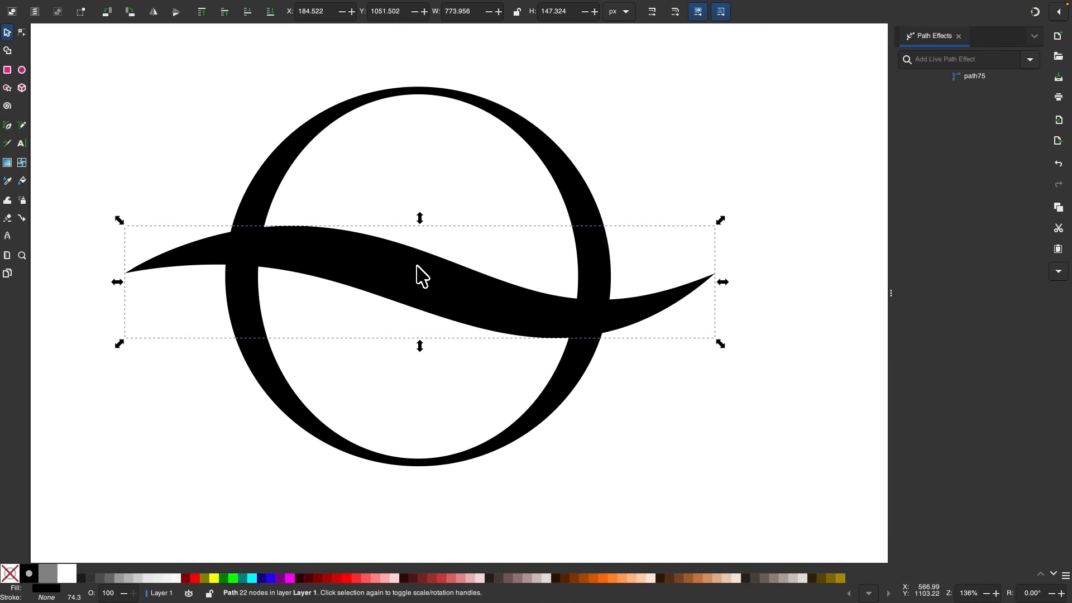
# - Duplicate the black S-shape in place and fill the copy with white
pyautogui.rightClick(423, 277)
pyautogui.click(409, 334)
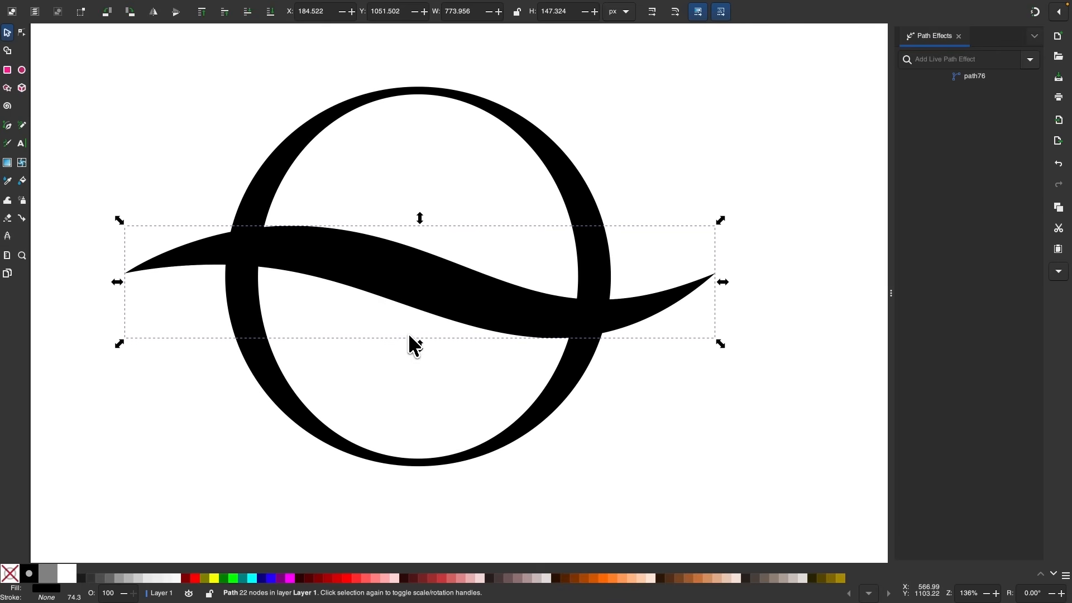
pyautogui.click(67, 573)
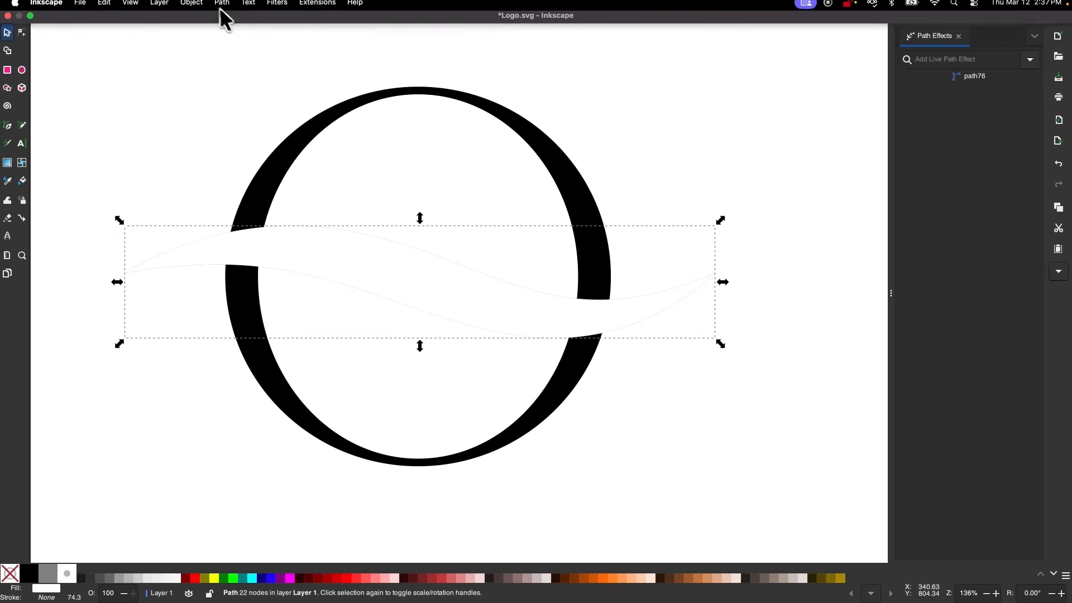
# - Inset the white S-shape by one increment to expose a thin black outline around it
pyautogui.click(220, 5)
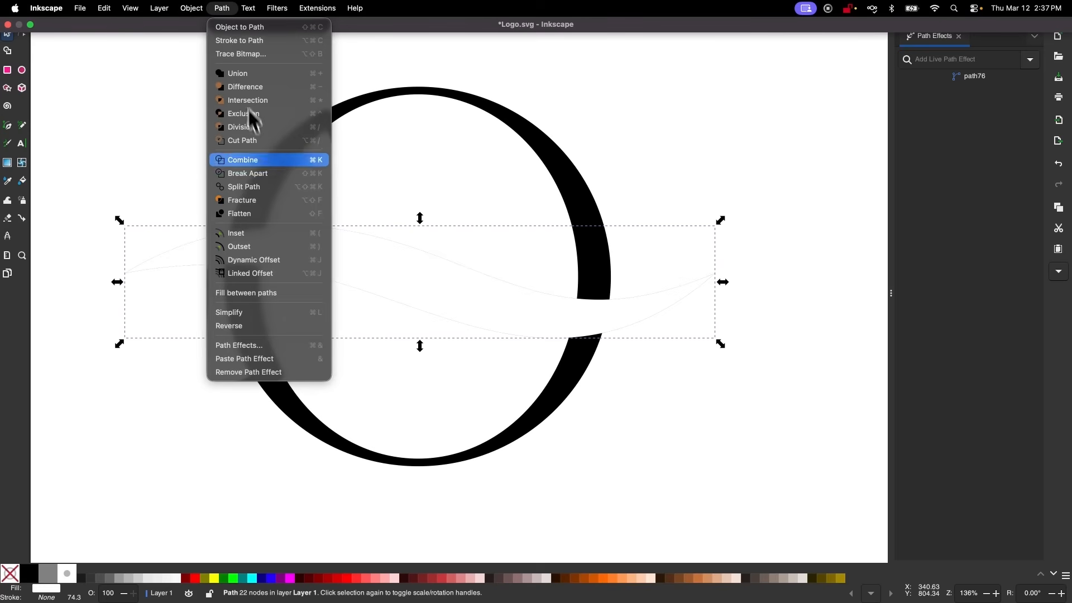
pyautogui.click(261, 240)
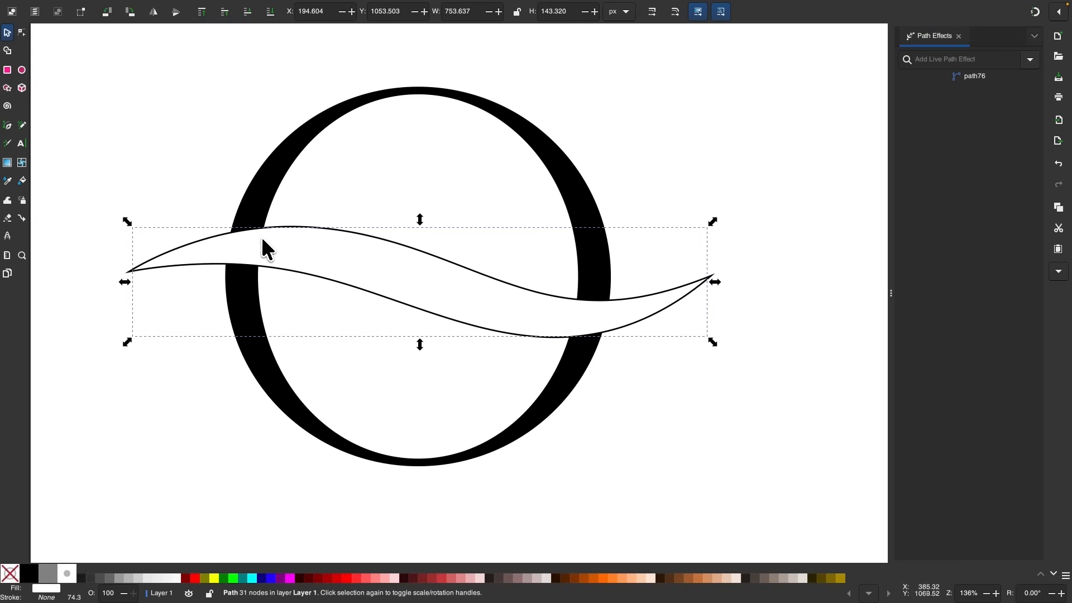
pyautogui.scroll(3, 349, 252)
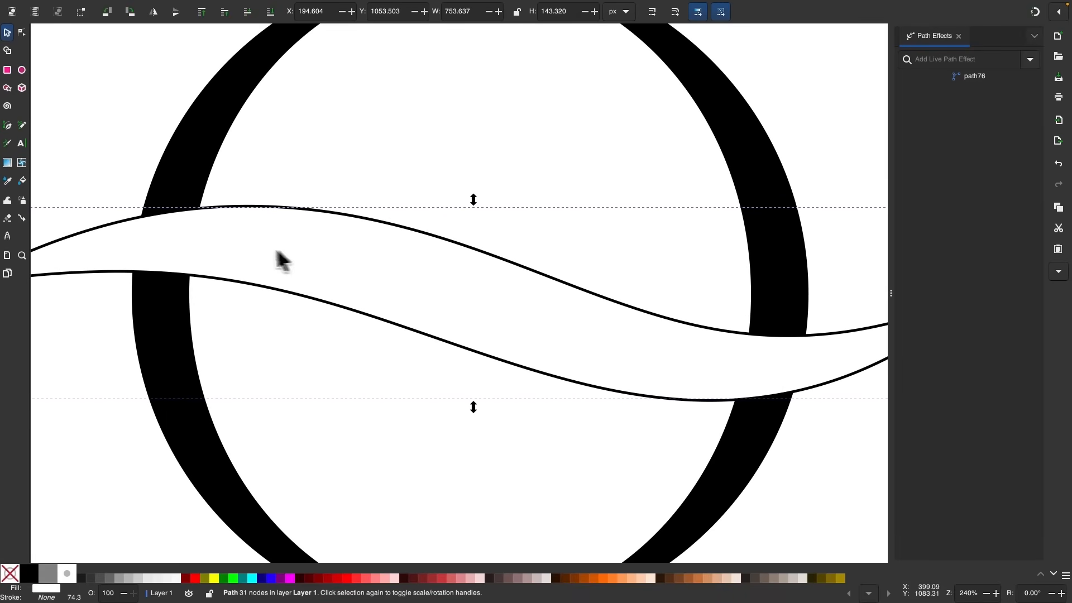
pyautogui.hscroll(5, 656, 300)
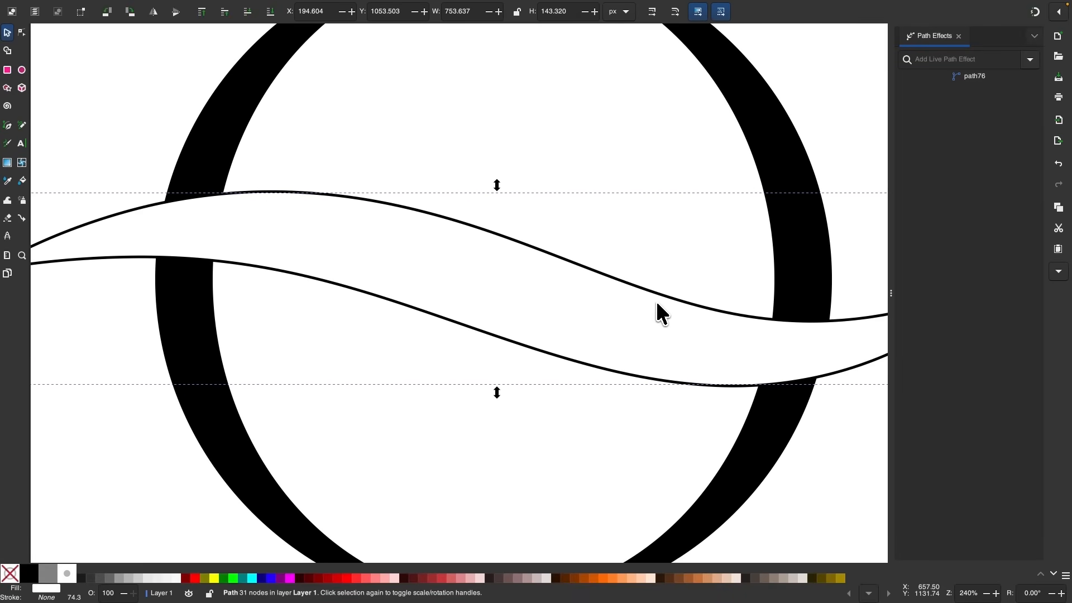
pyautogui.scroll(-2, 656, 301)
pyautogui.hscroll(2, 655, 301)
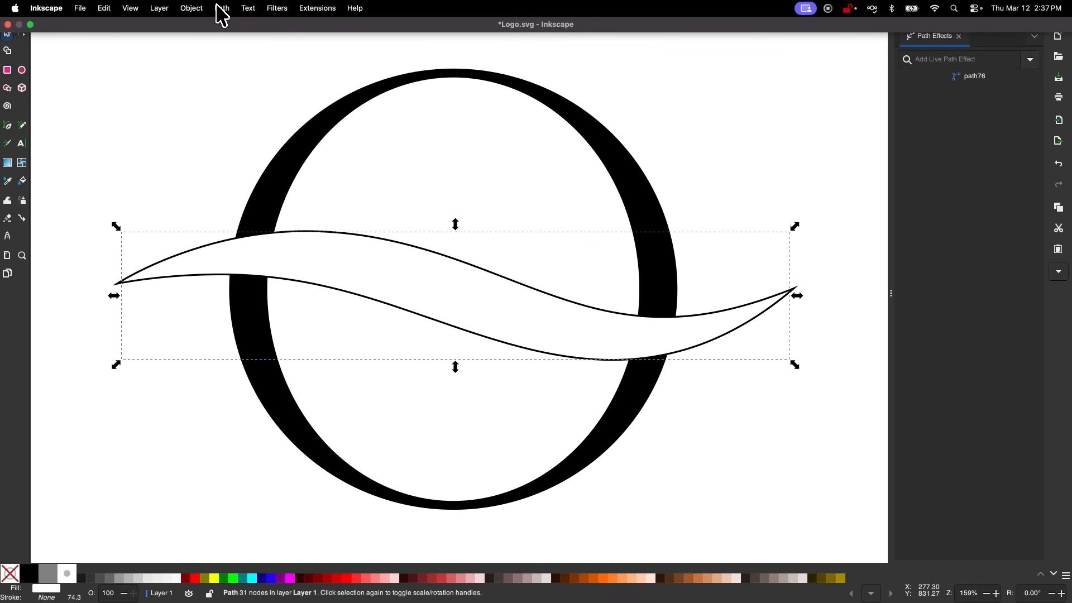
# - Inset the white S-shape repeatedly until it is about 479 px wide and 103 px high, its tips lying within the ring's sides
pyautogui.click(221, 8)
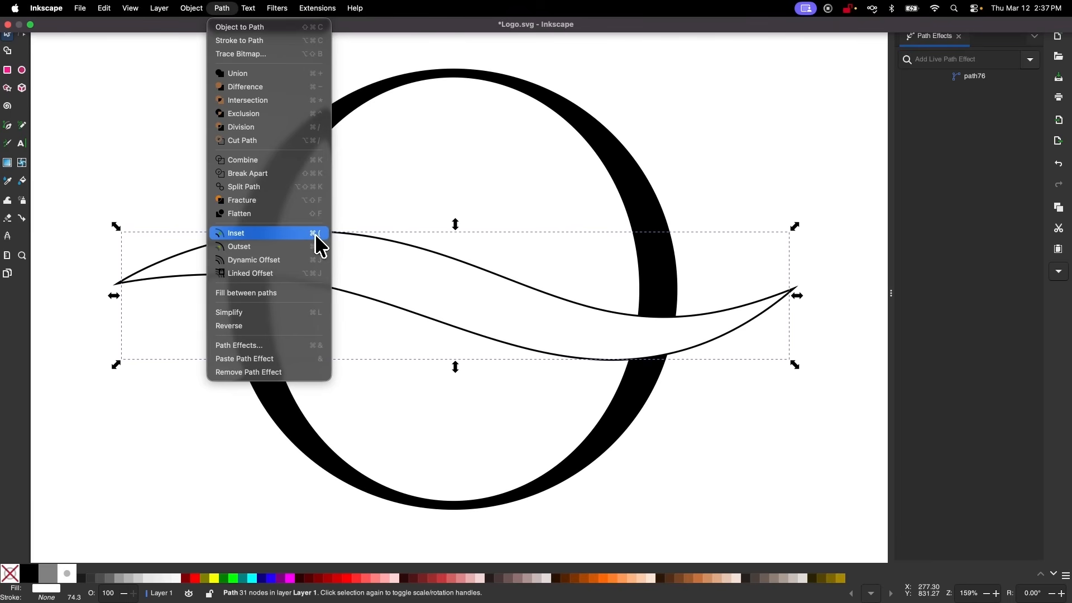
pyautogui.click(504, 330)
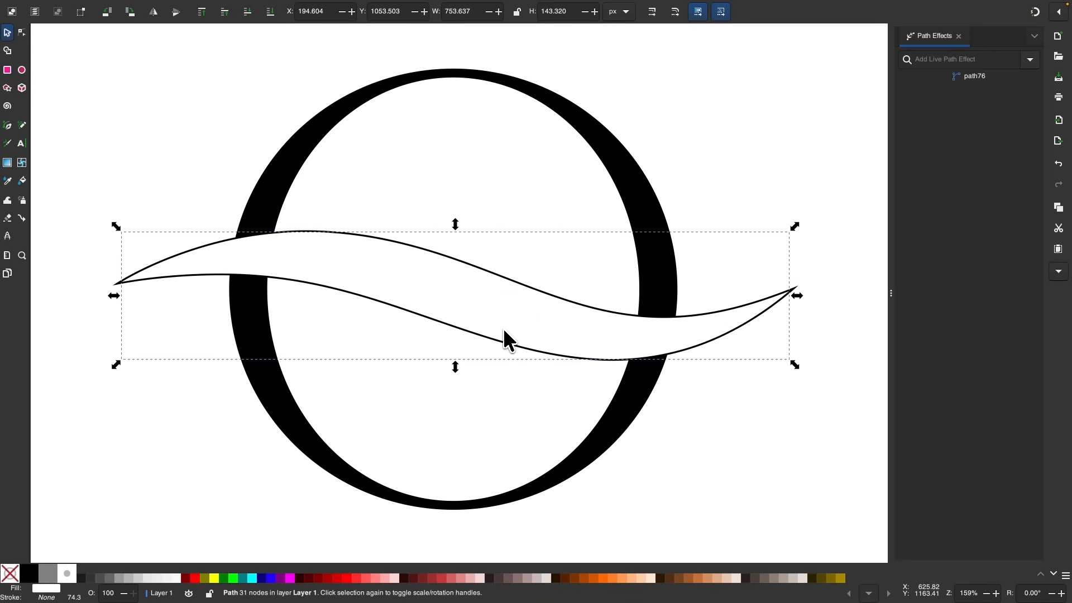
pyautogui.press('alt')
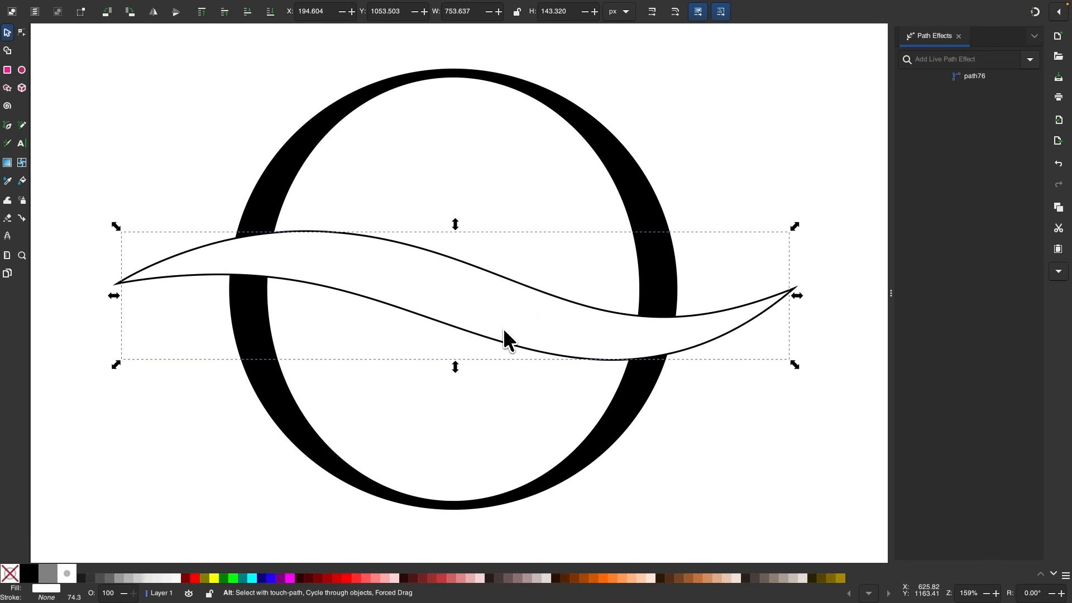
pyautogui.press('super+parenleft')
pyautogui.press('super+parenleft')
pyautogui.press('super+parenleft')
pyautogui.press('super+parenleft')
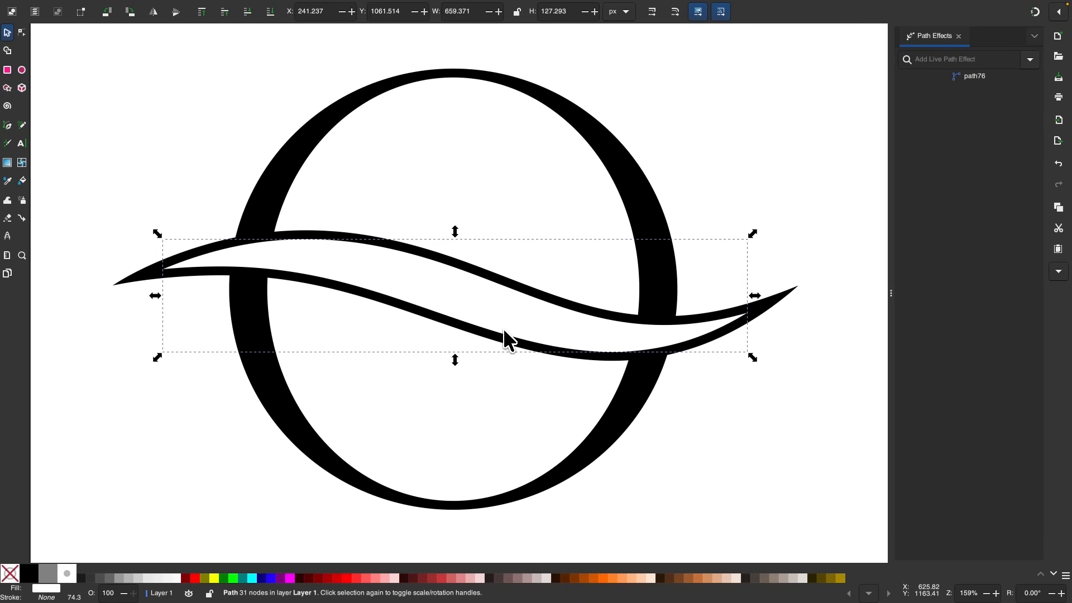
pyautogui.press('super+parenleft')
pyautogui.press('super+parenleft')
pyautogui.press('super+parenleft')
pyautogui.press('super+parenleft')
pyautogui.press('super+parenleft')
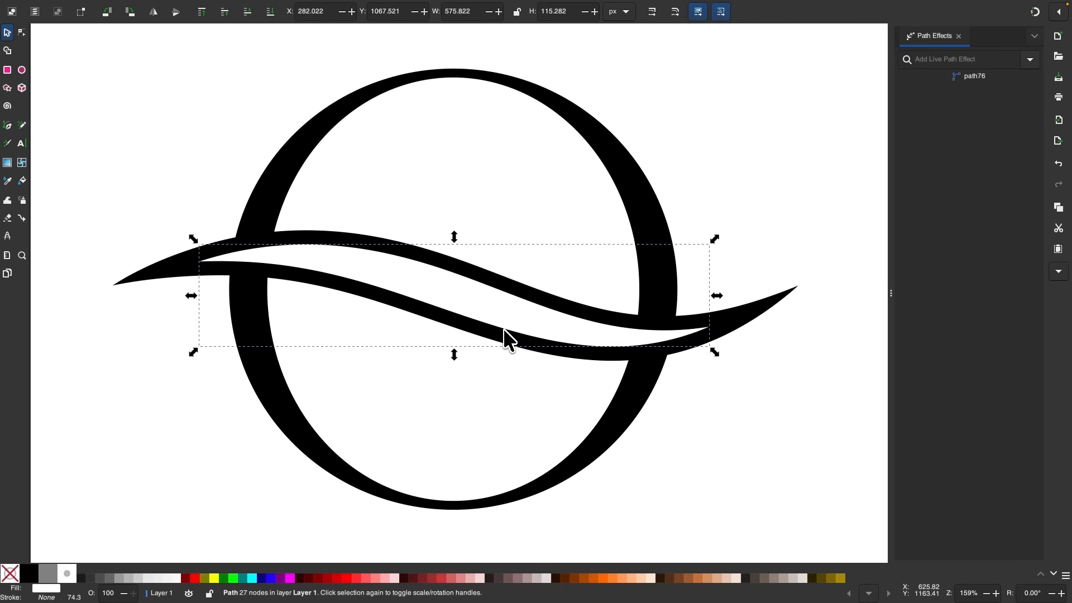
pyautogui.press('super+parenleft')
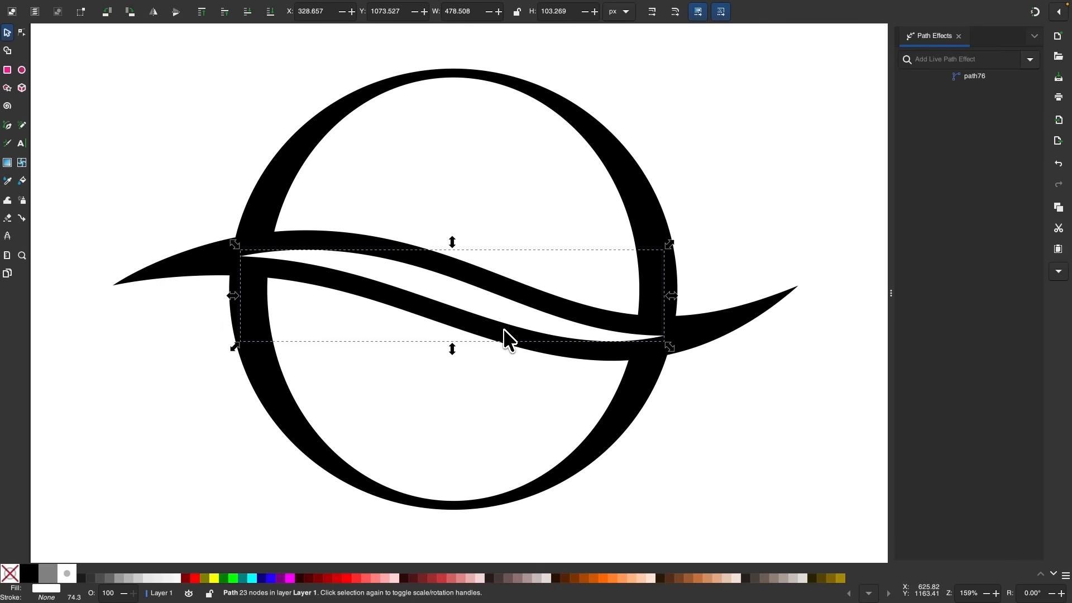
# - Inset the white S-shape further until it is about 361 px wide and 91 px high
pyautogui.press('super+parenleft')
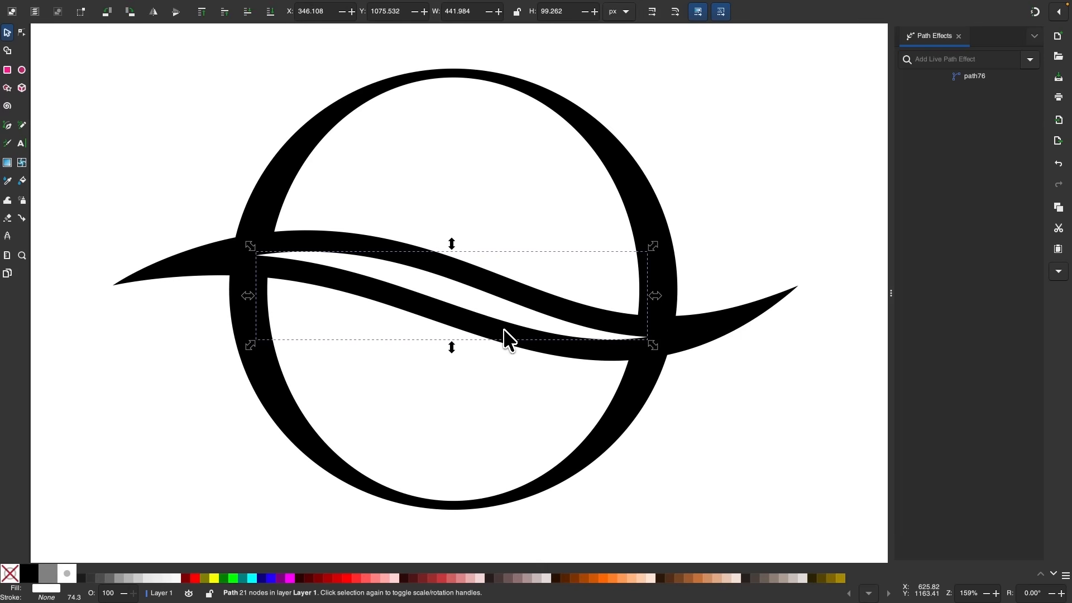
pyautogui.press('super+parenleft')
pyautogui.scroll(-2, 504, 329)
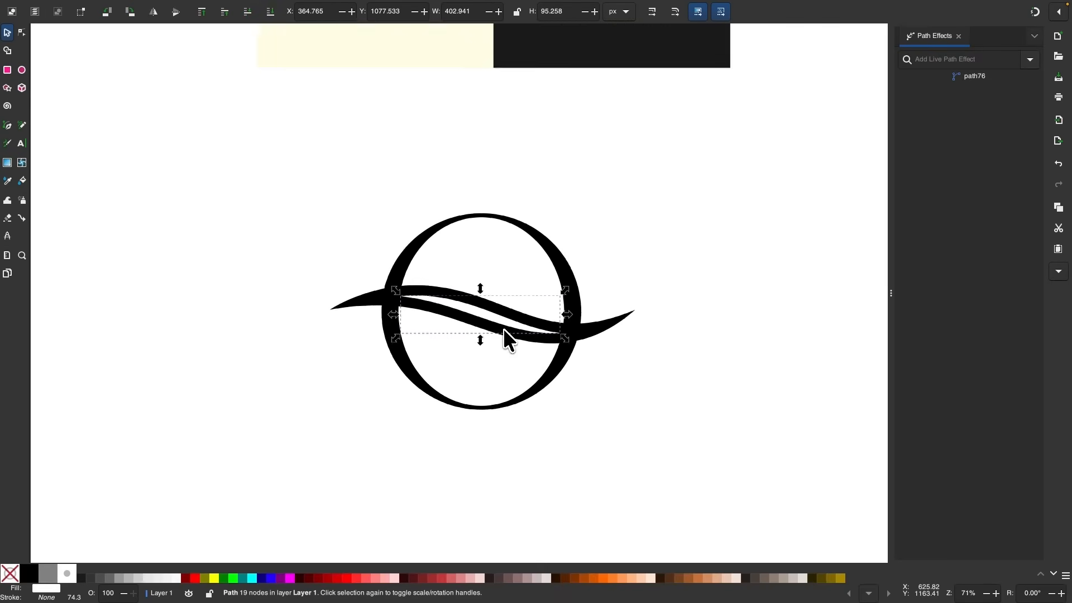
pyautogui.click(694, 472)
pyautogui.scroll(2, 574, 316)
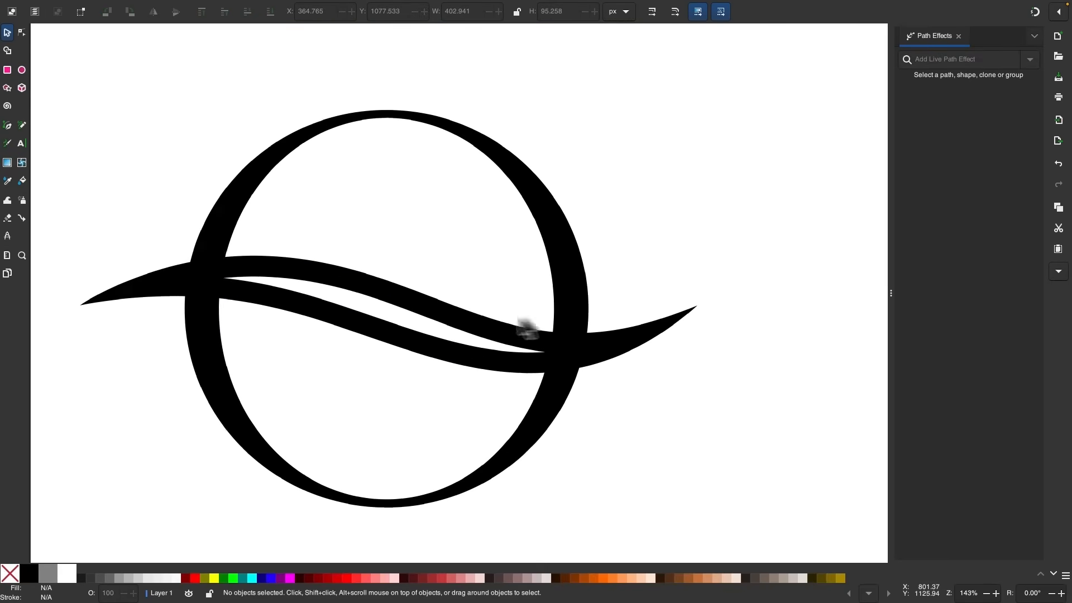
pyautogui.click(420, 322)
pyautogui.press('super+parenleft')
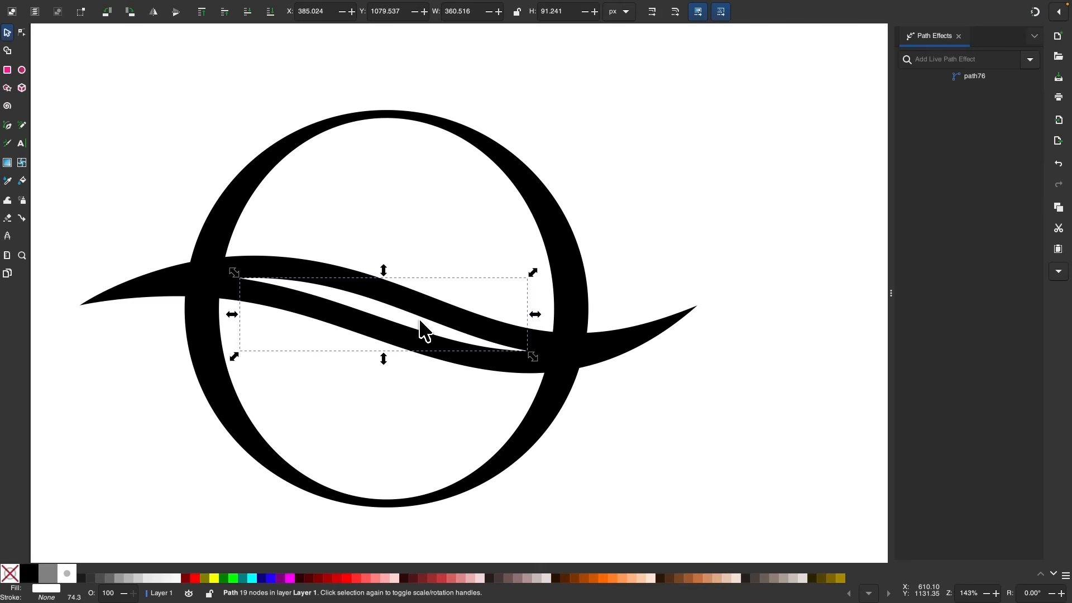
pyautogui.scroll(-2, 418, 318)
pyautogui.click(616, 401)
pyautogui.scroll(1, 394, 355)
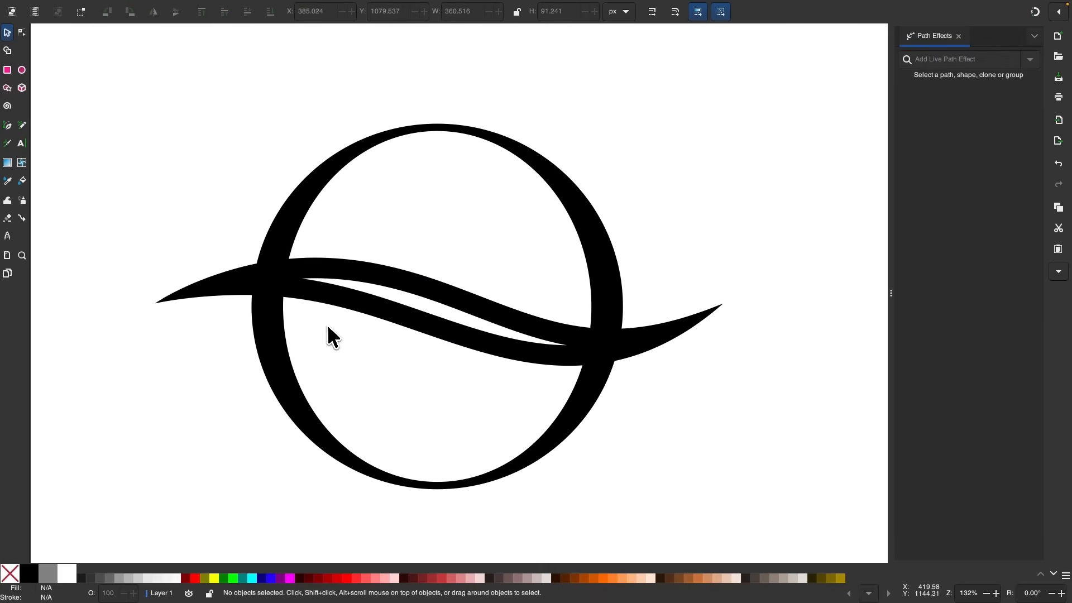
# - Scale the black and white S-shapes together about their centre to about 733 px wide and 140 px high
pyautogui.moveTo(782, 378); pyautogui.dragTo(45, 230)
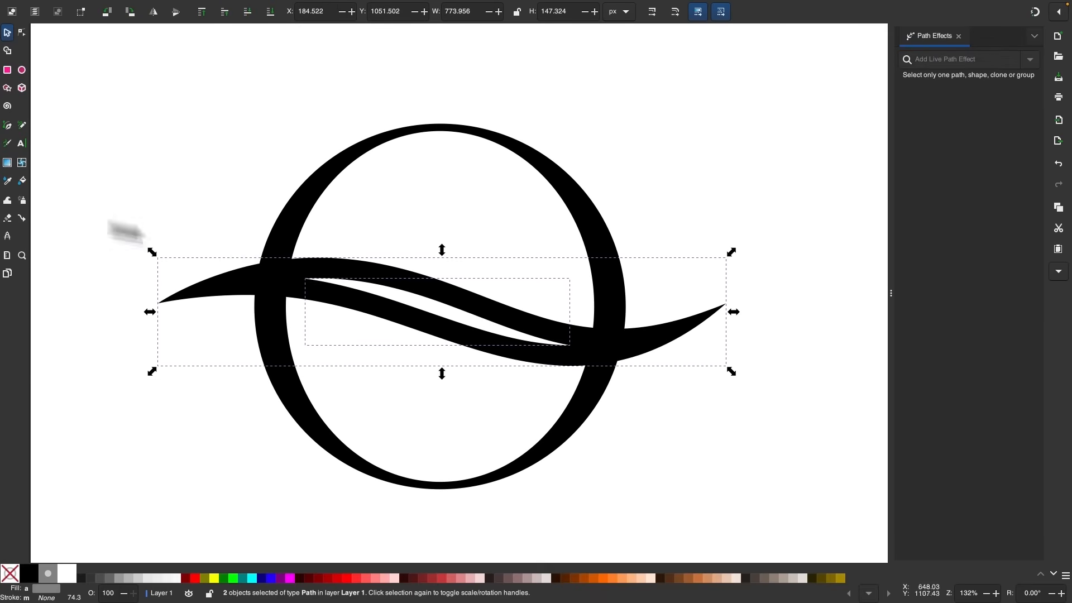
pyautogui.moveTo(731, 369); pyautogui.dragTo(715, 369)
pyautogui.click(673, 385)
pyautogui.hscroll(1, 673, 385)
pyautogui.hscroll(-1, 674, 385)
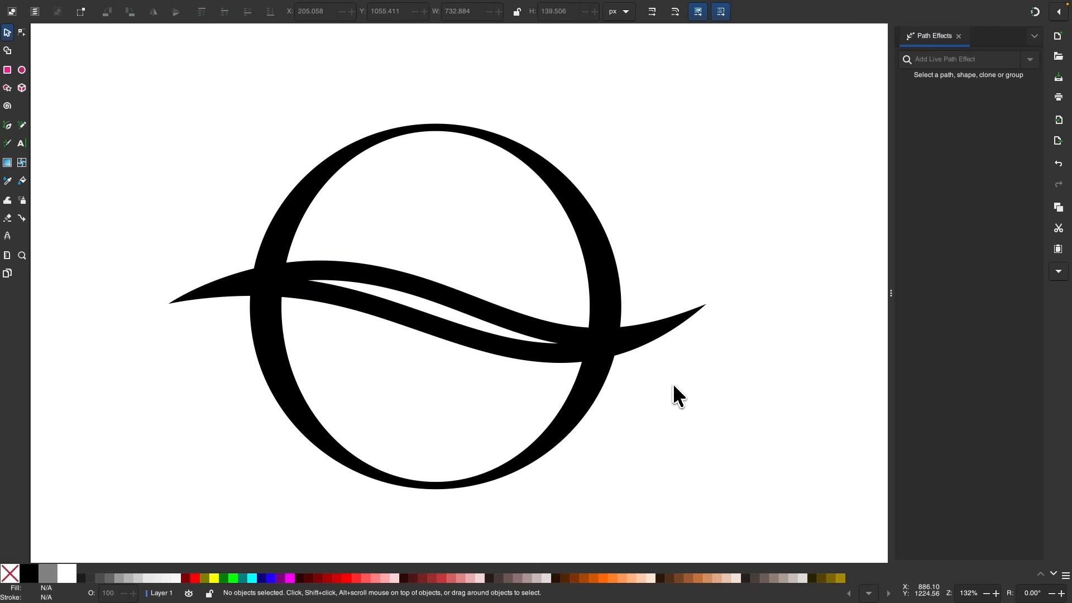
pyautogui.scroll(2, 560, 347)
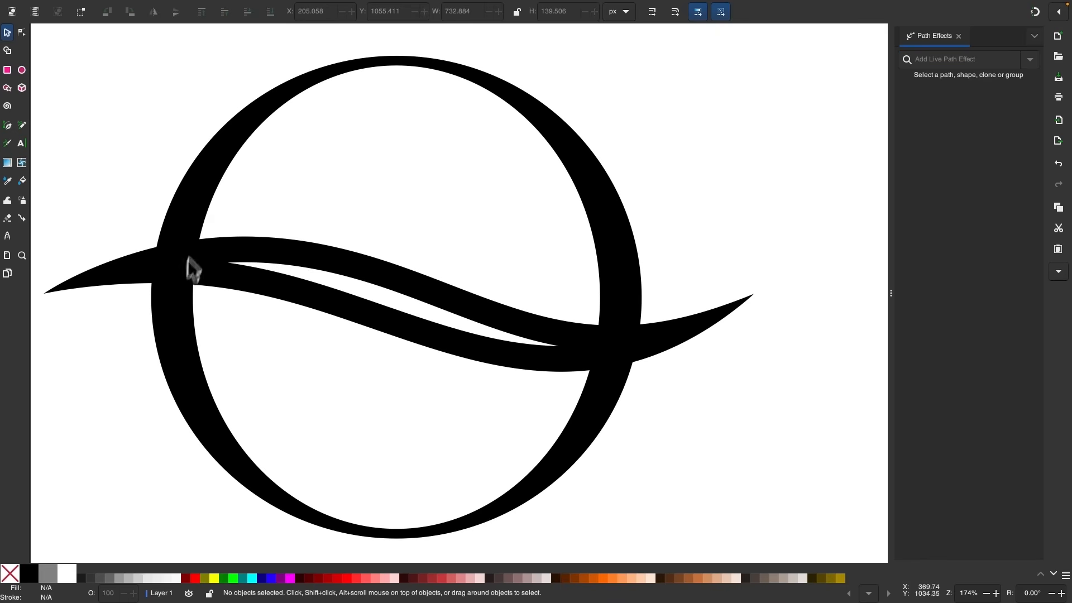
pyautogui.scroll(-1, 474, 390)
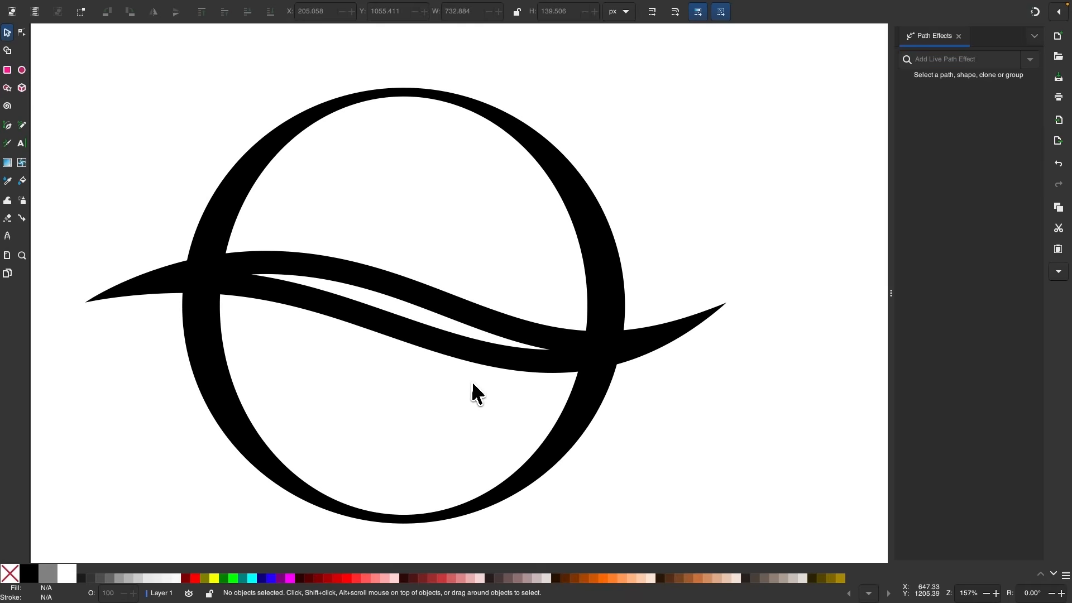
# - Give the black S-shape a white stroke and set its paint order so the stroke sits behind the fill and the white inset stays on top
pyautogui.click(171, 281)
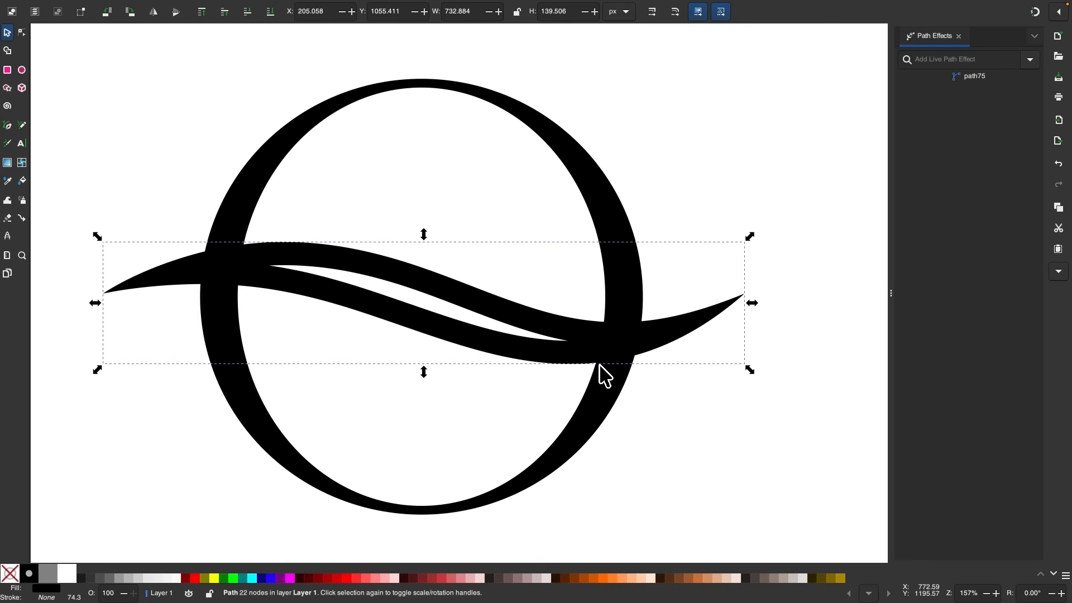
pyautogui.keyDown('shift'); pyautogui.click(72, 581); pyautogui.keyUp('shift')
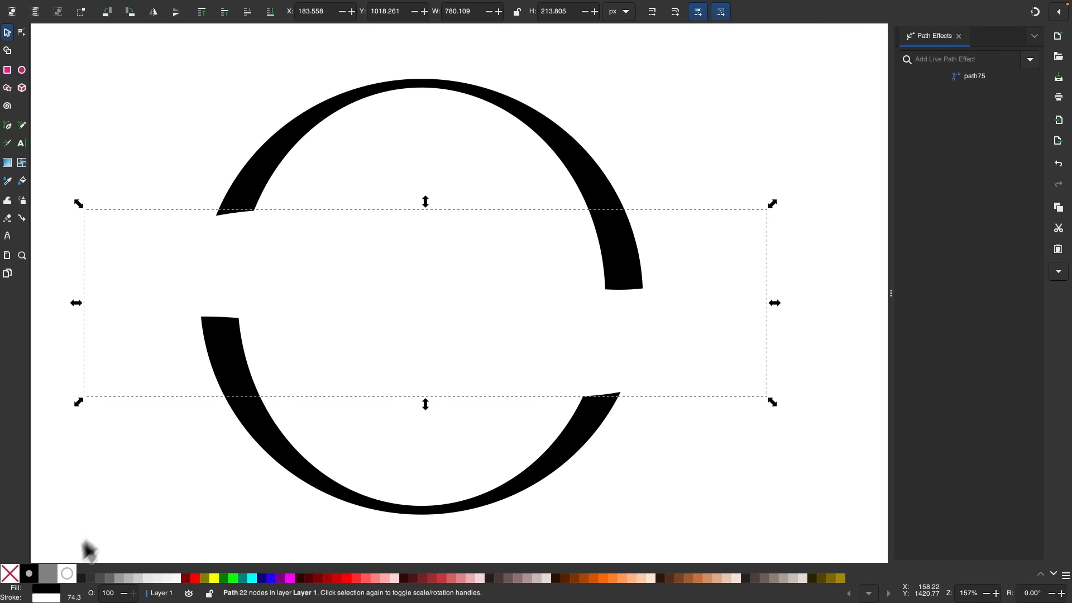
pyautogui.click(47, 597)
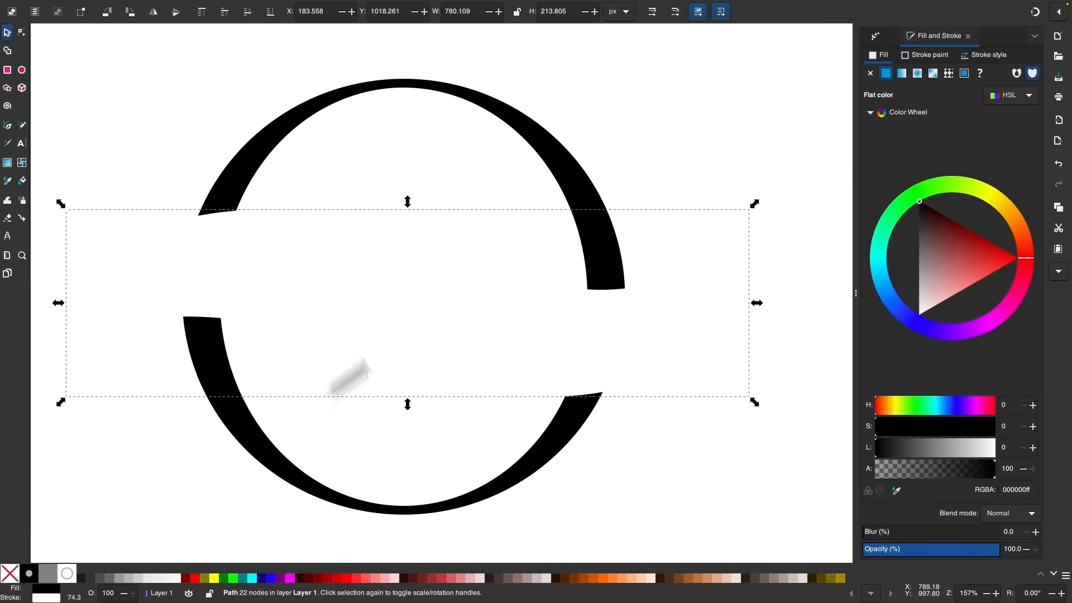
pyautogui.click(939, 58)
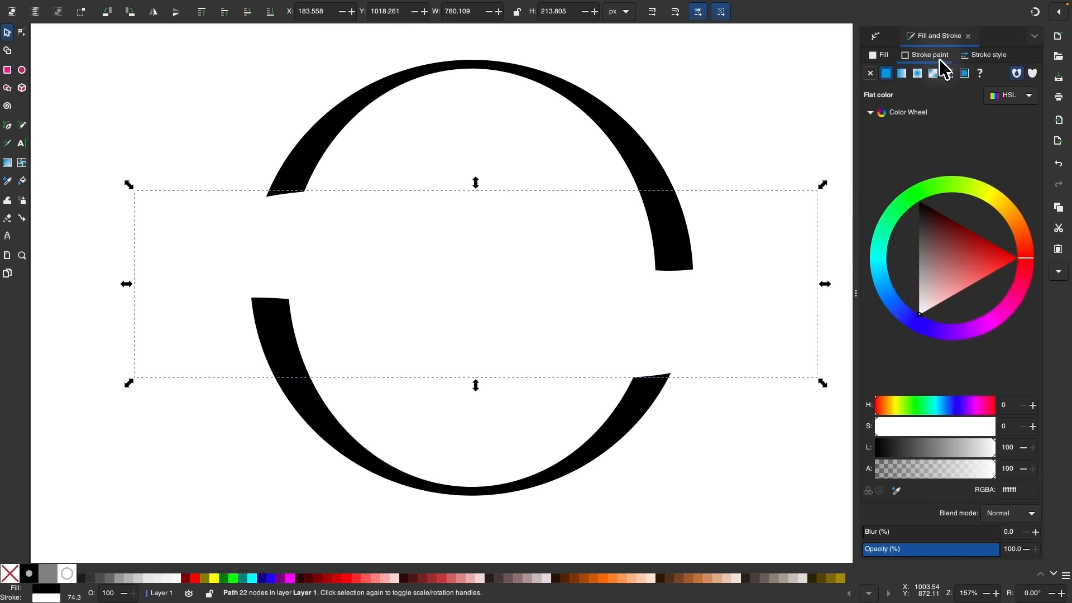
pyautogui.click(993, 58)
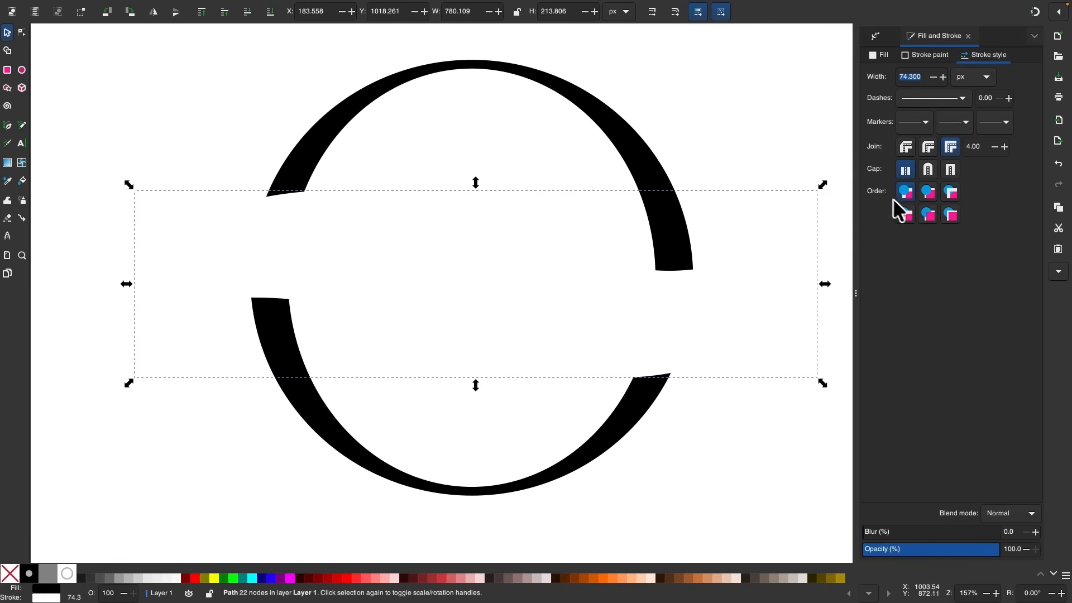
pyautogui.click(928, 215)
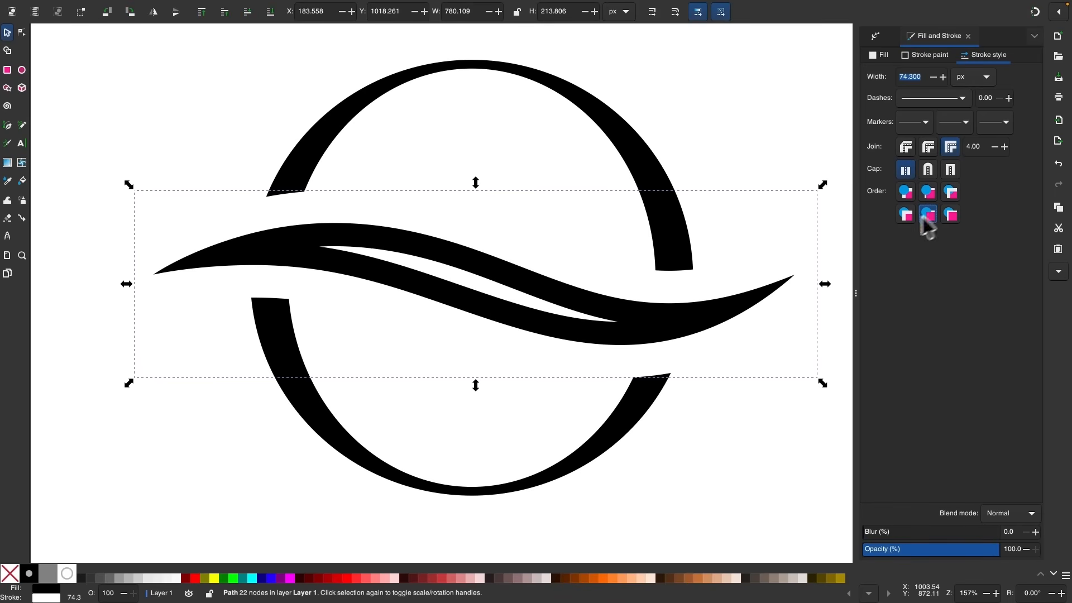
# - Set the white stroke width of the black S-shape to 35 px
pyautogui.click(935, 77)
pyautogui.moveTo(936, 78); pyautogui.dragTo(935, 79)
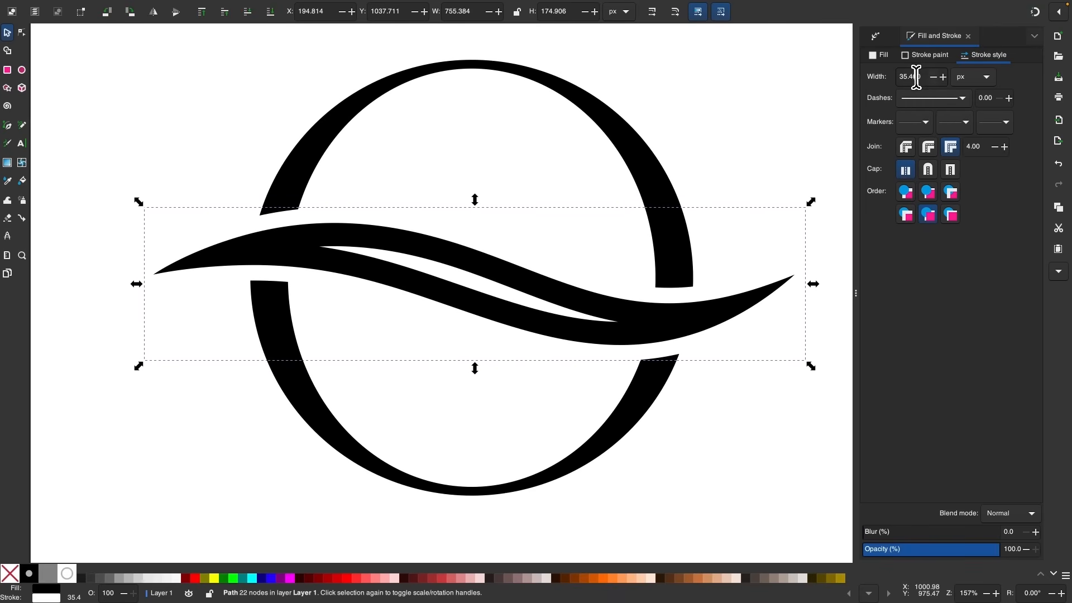
pyautogui.doubleClick(917, 77)
pyautogui.write('35')
pyautogui.press('Return')
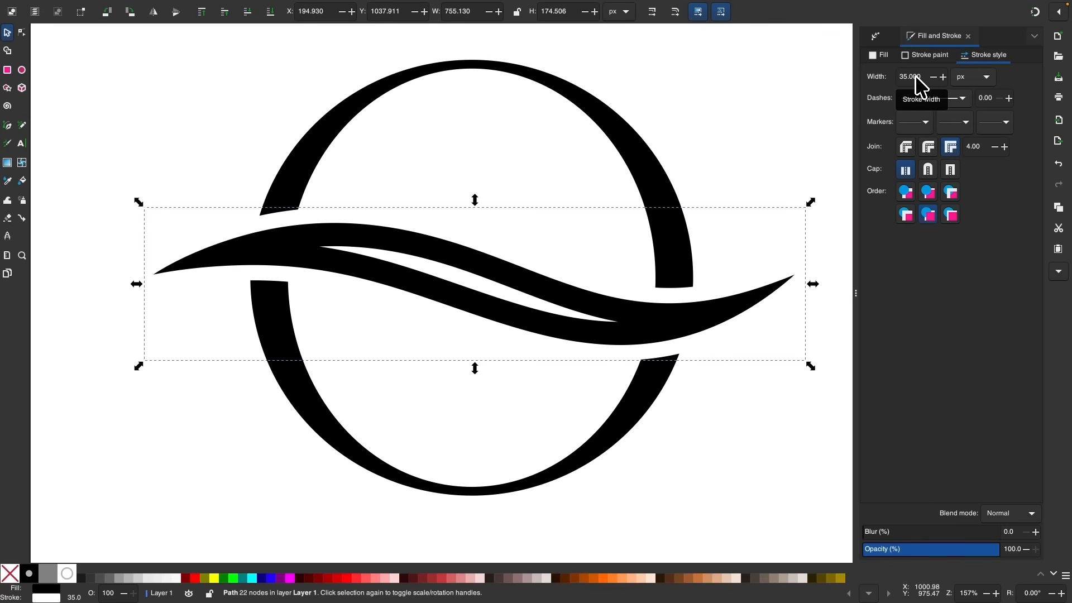
pyautogui.moveTo(592, 201); pyautogui.dragTo(568, 209)
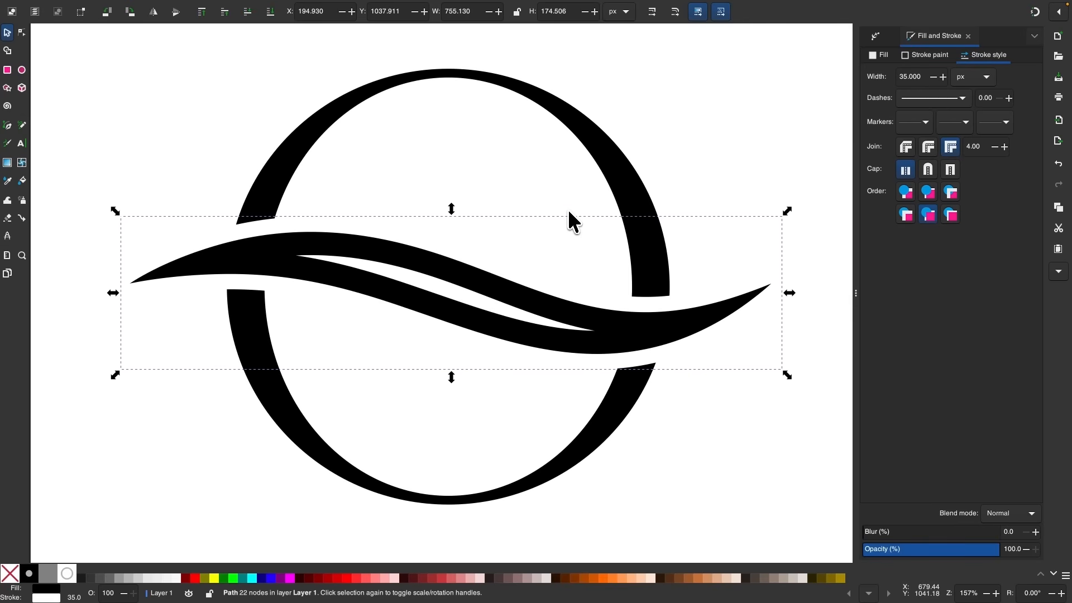
pyautogui.scroll(-1, 609, 296)
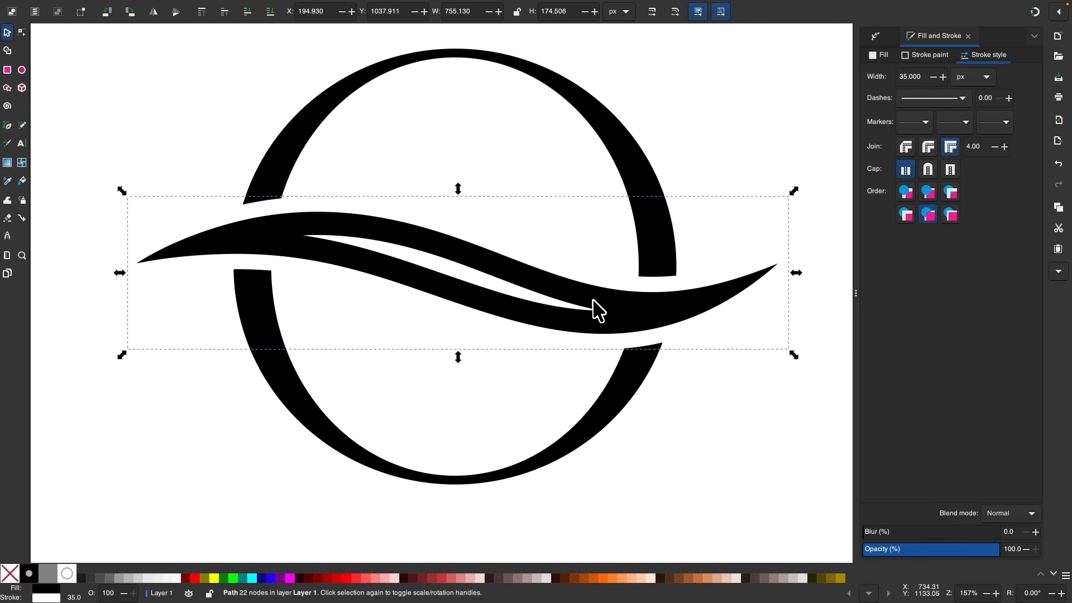
pyautogui.scroll(1, 572, 310)
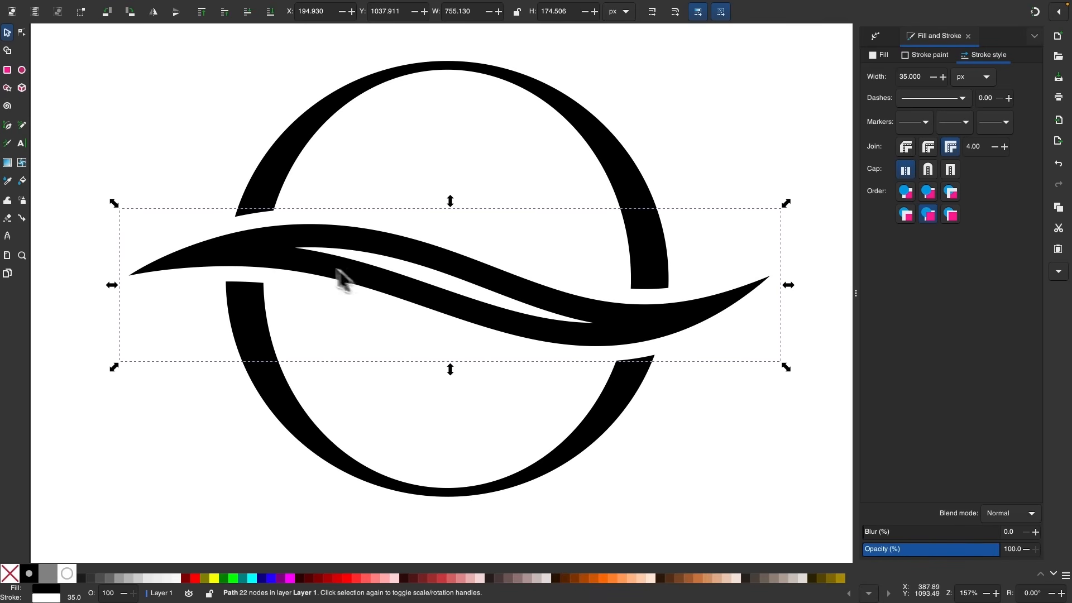
# - Duplicate the white-outlined S-shape in place and remove the copy's stroke
pyautogui.rightClick(257, 247)
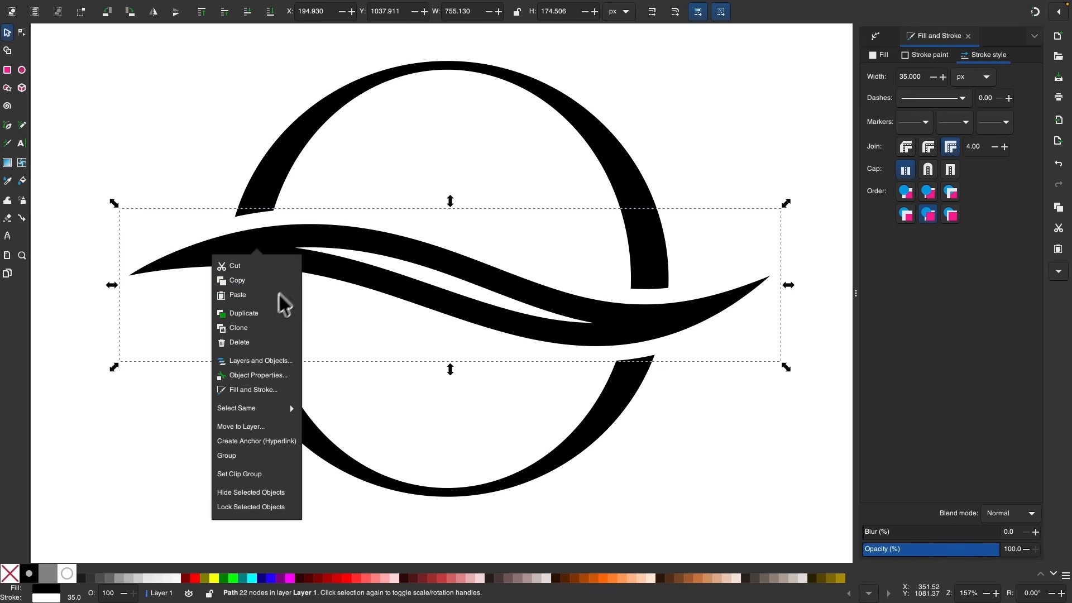
pyautogui.click(262, 324)
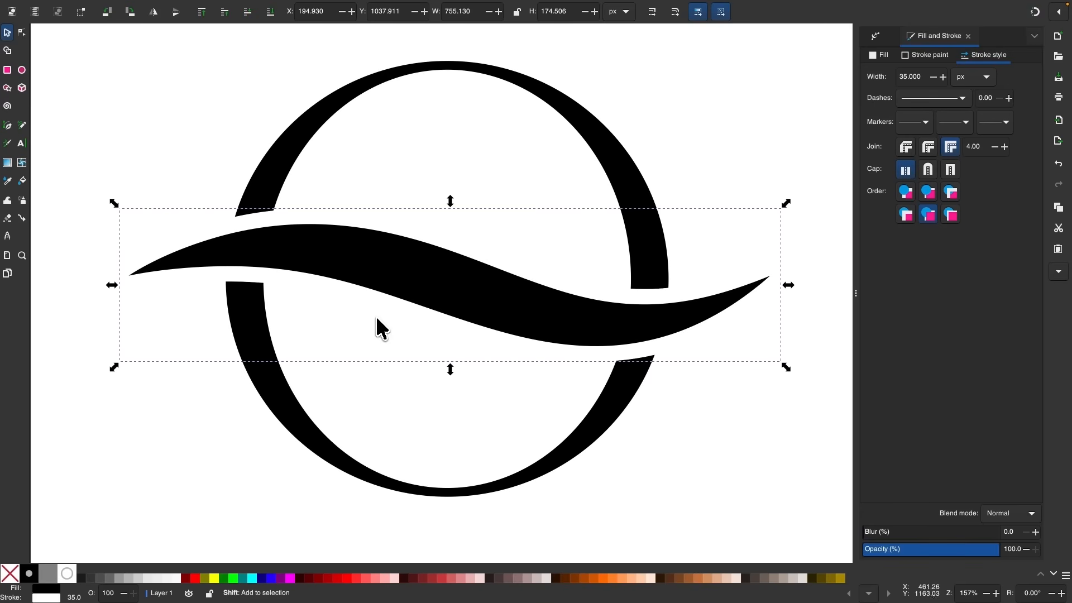
pyautogui.keyDown('shift'); pyautogui.click(10, 576); pyautogui.keyUp('shift')
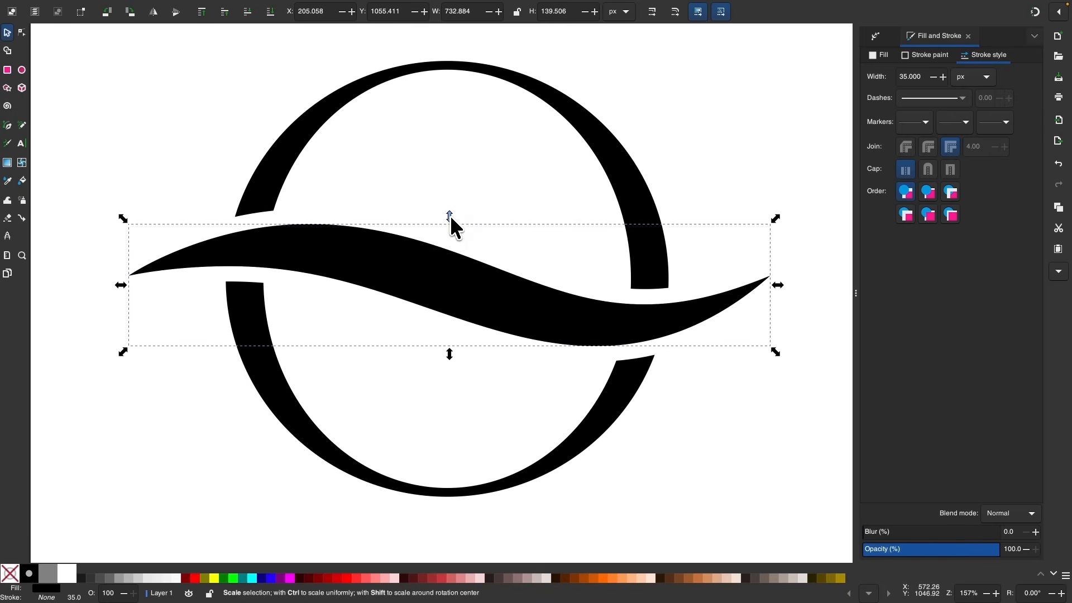
# - Stretch the unstroked S-shape copy vertically about its centre to about 182 px high and lower it two steps in the stack
pyautogui.moveTo(450, 216); pyautogui.dragTo(475, 196)
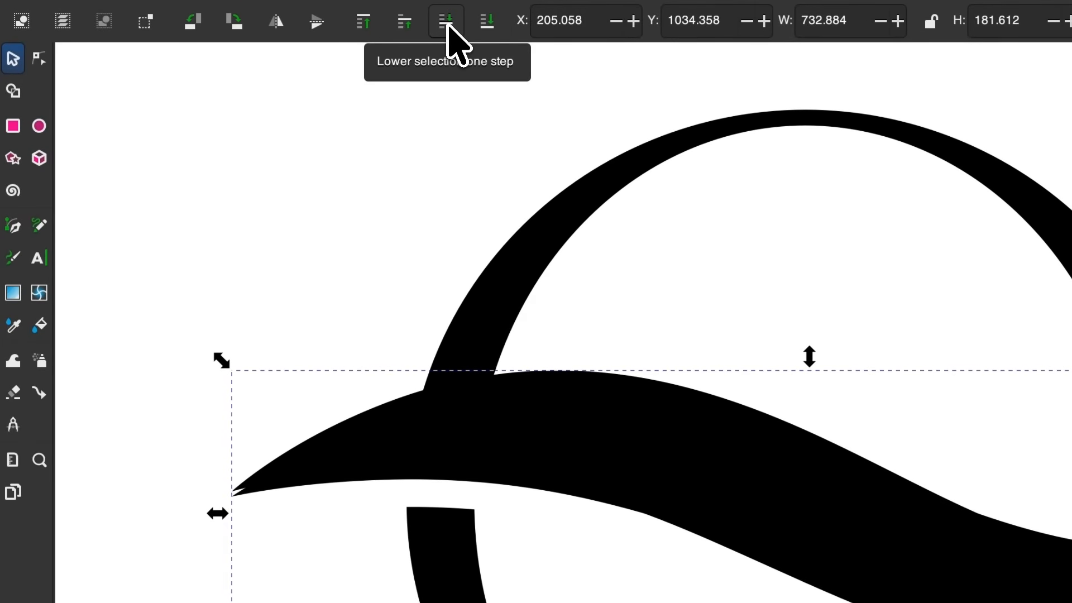
pyautogui.click(451, 28)
pyautogui.click(450, 28)
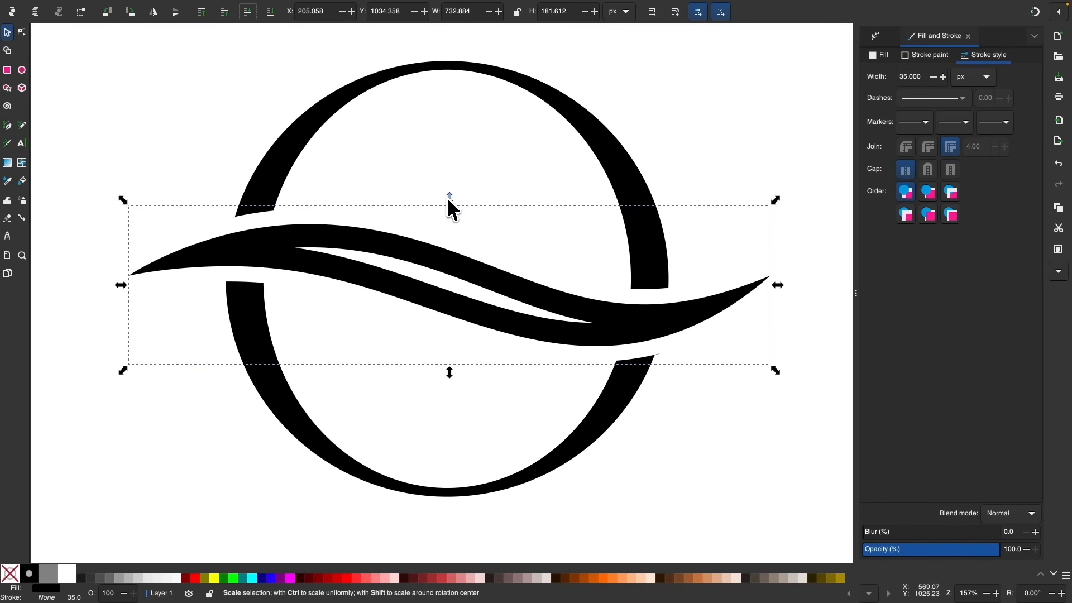
# - Stretch the lowered S-shape vertically about its centre to about 245 px high so its tips extend beyond the ring
pyautogui.moveTo(450, 199); pyautogui.dragTo(461, 173)
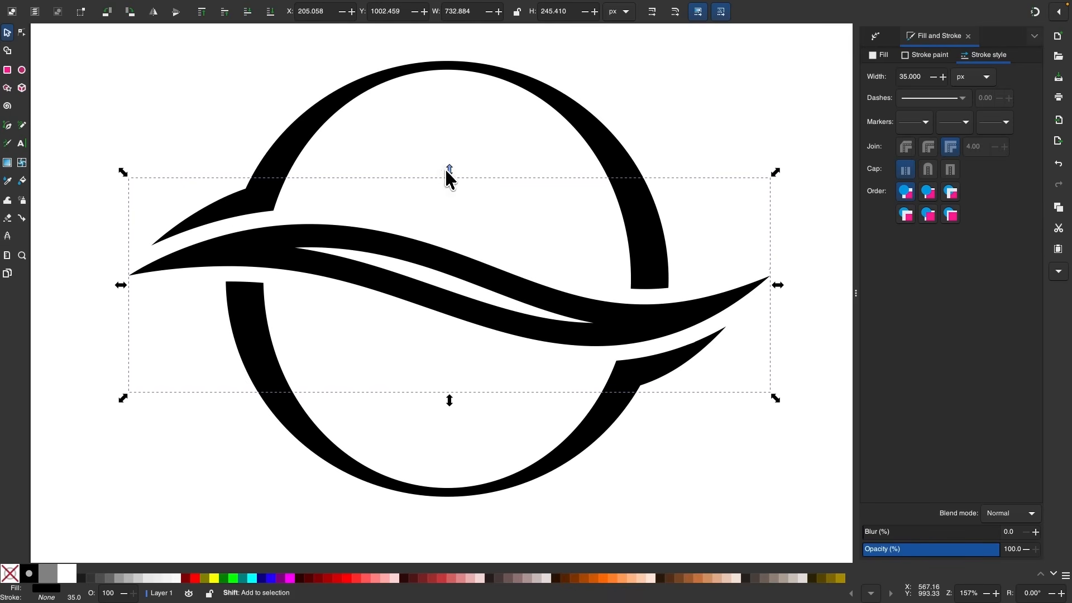
pyautogui.moveTo(447, 171); pyautogui.dragTo(446, 172)
pyautogui.scroll(-3, 498, 262)
pyautogui.click(622, 425)
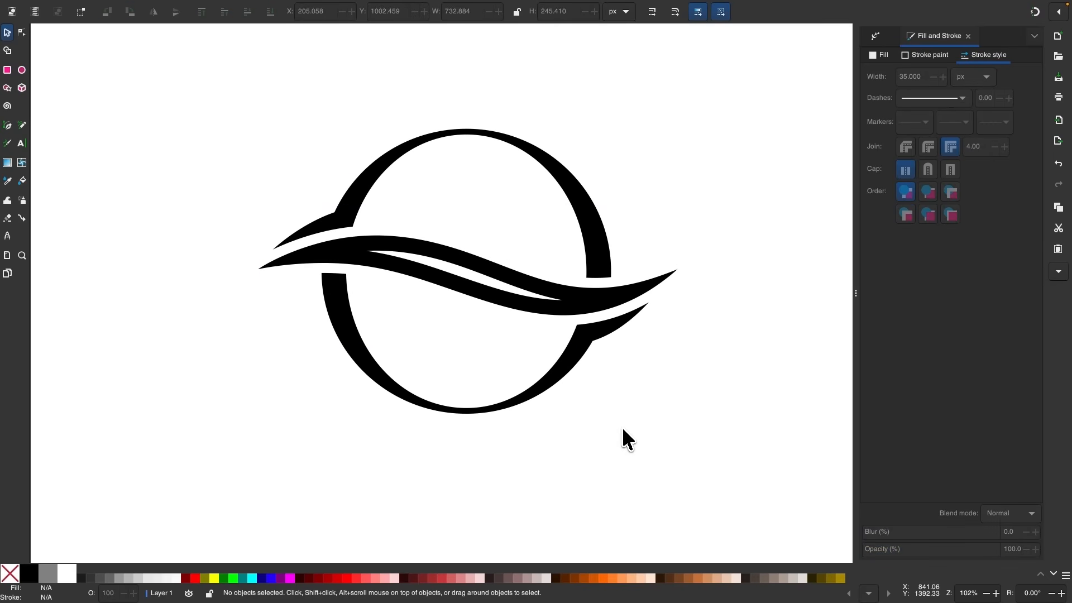
pyautogui.scroll(4, 474, 283)
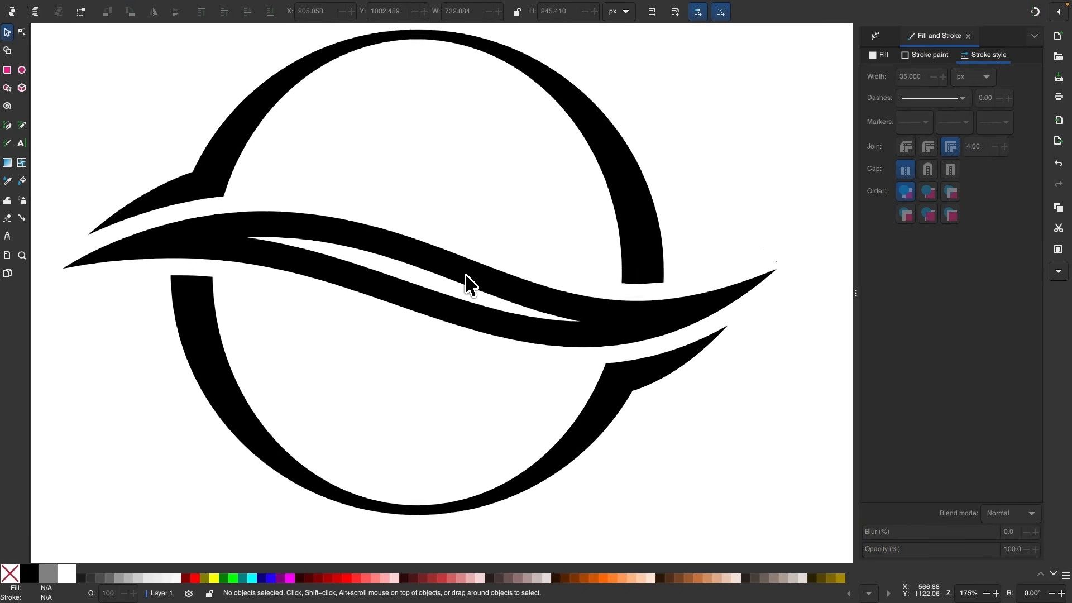
pyautogui.scroll(-2, 466, 274)
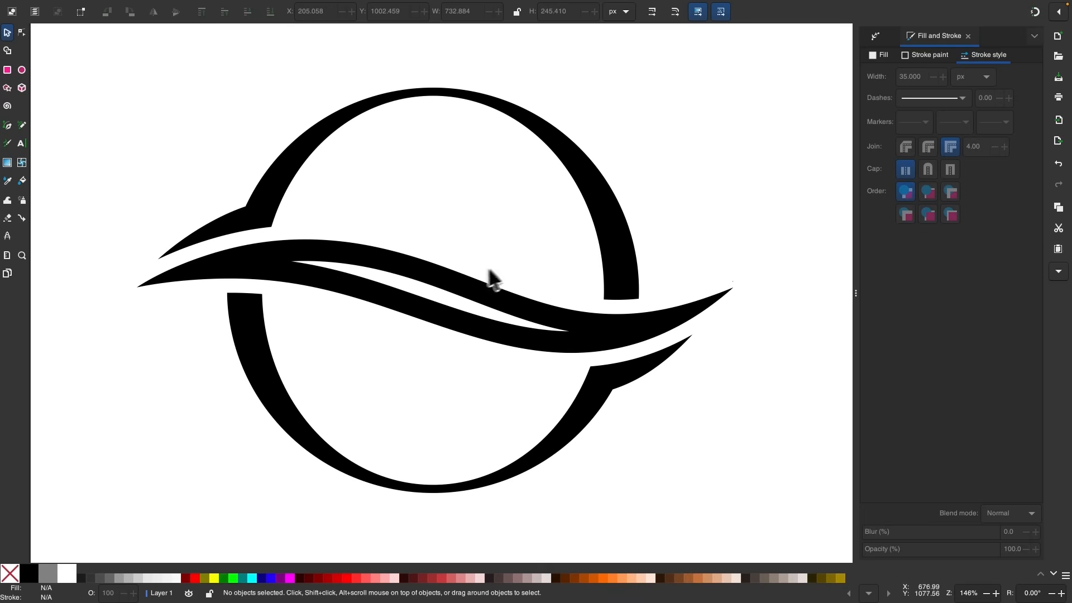
# - Resize the white inner ellipse of the ring about its centre to about 410 px wide and 473 px high
pyautogui.click(538, 204)
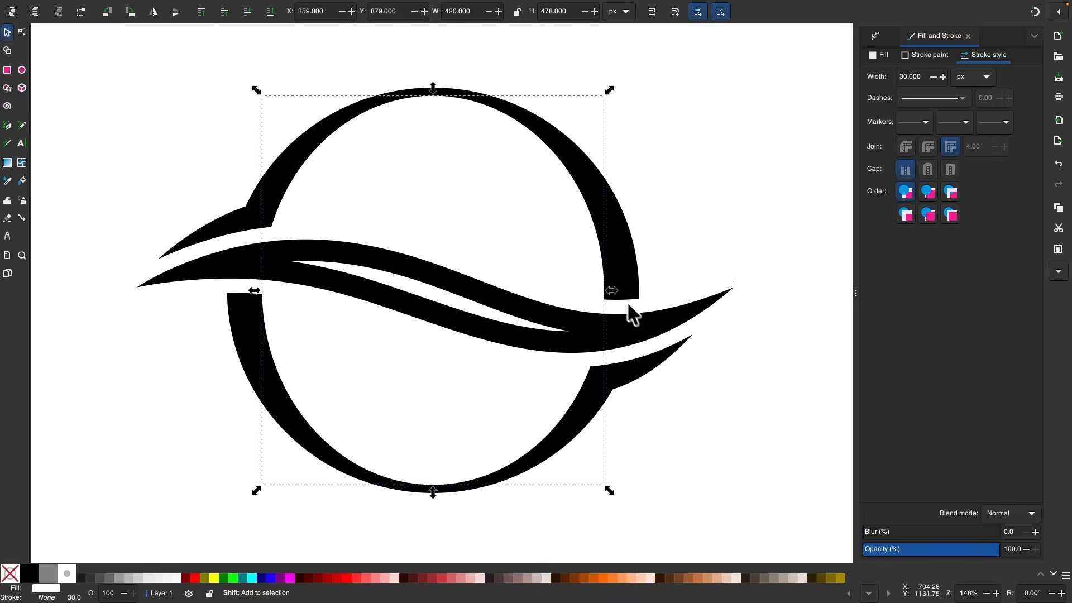
pyautogui.moveTo(616, 291); pyautogui.dragTo(612, 293)
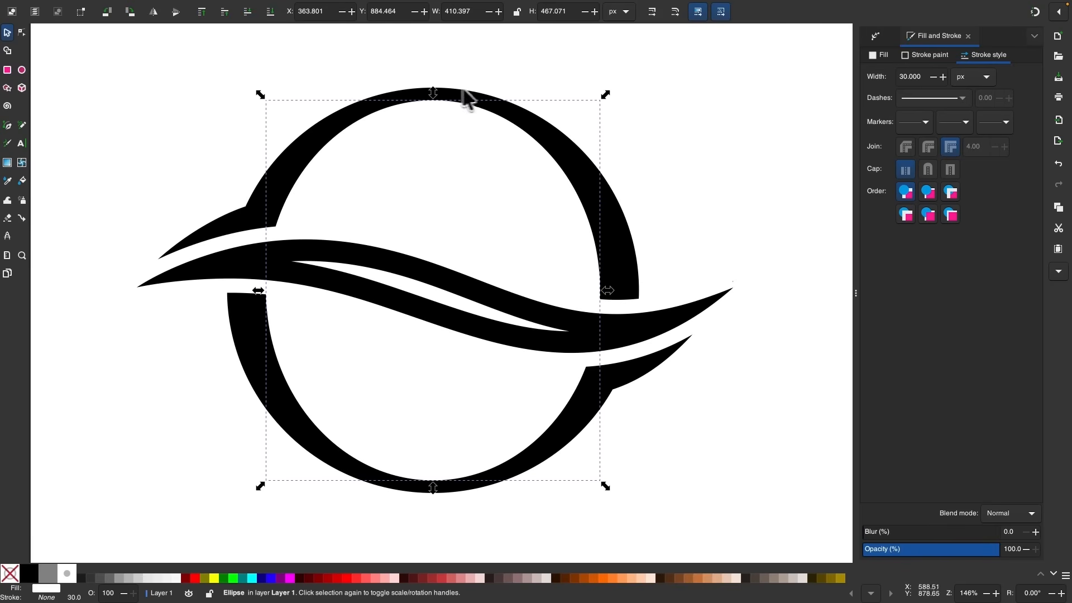
pyautogui.moveTo(433, 93); pyautogui.dragTo(433, 93)
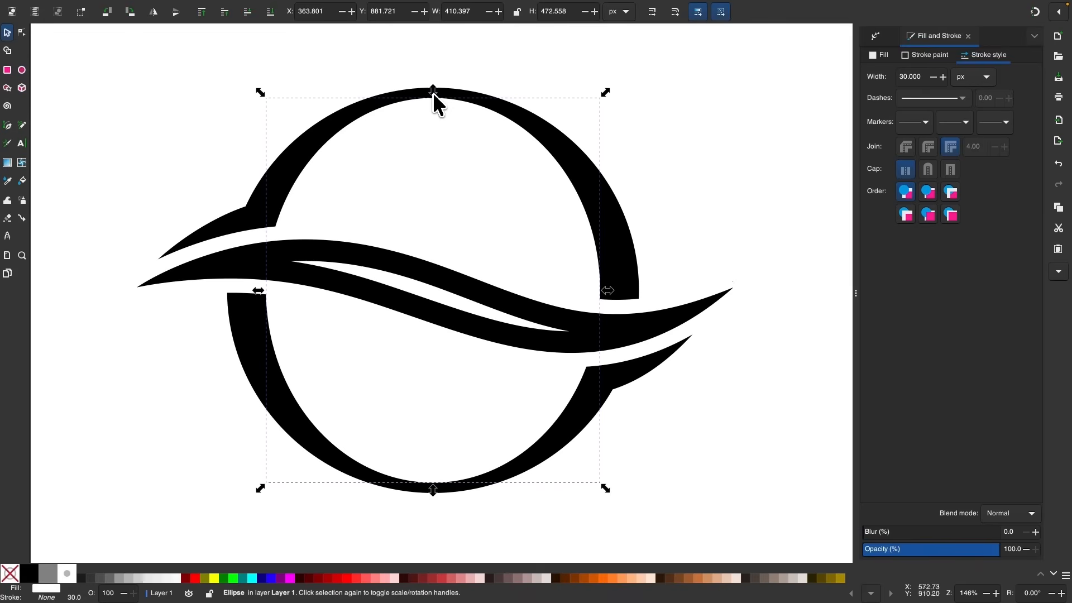
pyautogui.scroll(-2, 478, 222)
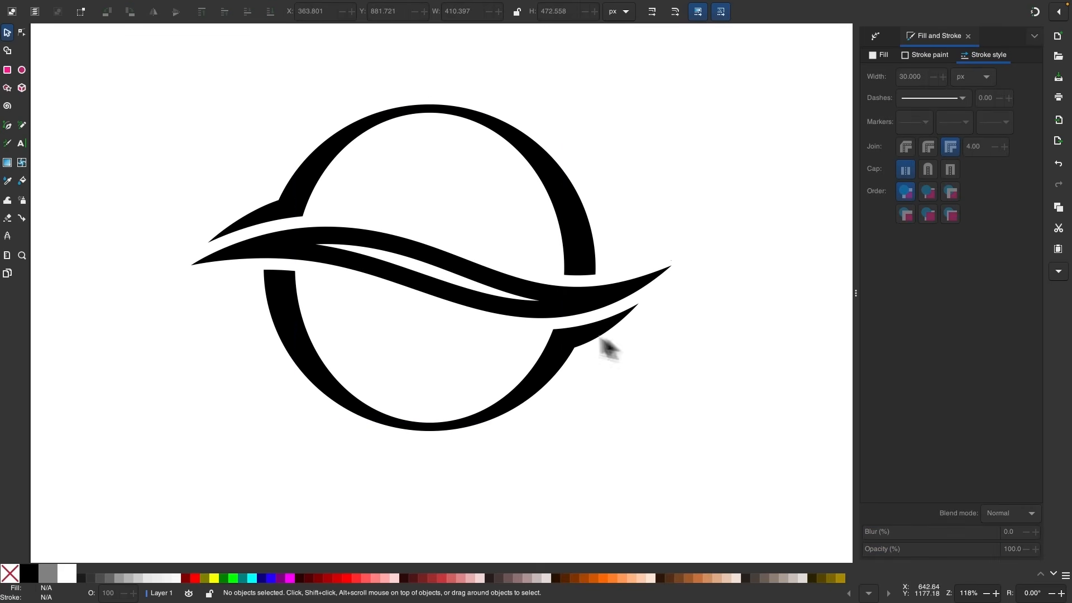
# - Fill the ring's inner ellipse with 30% gray
pyautogui.scroll(3, 474, 311)
pyautogui.scroll(1, 469, 127)
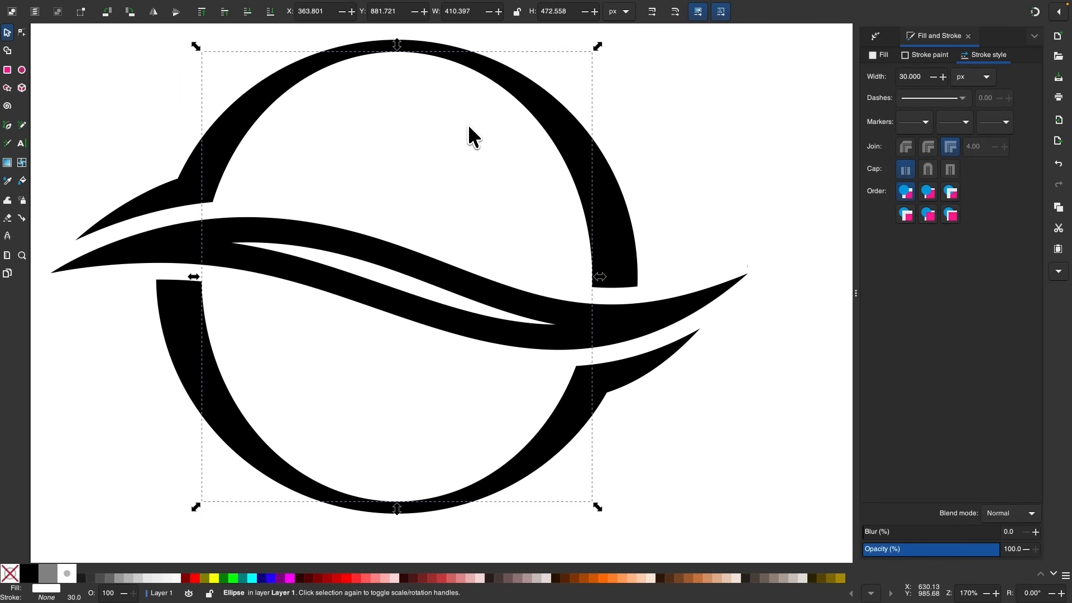
pyautogui.click(134, 578)
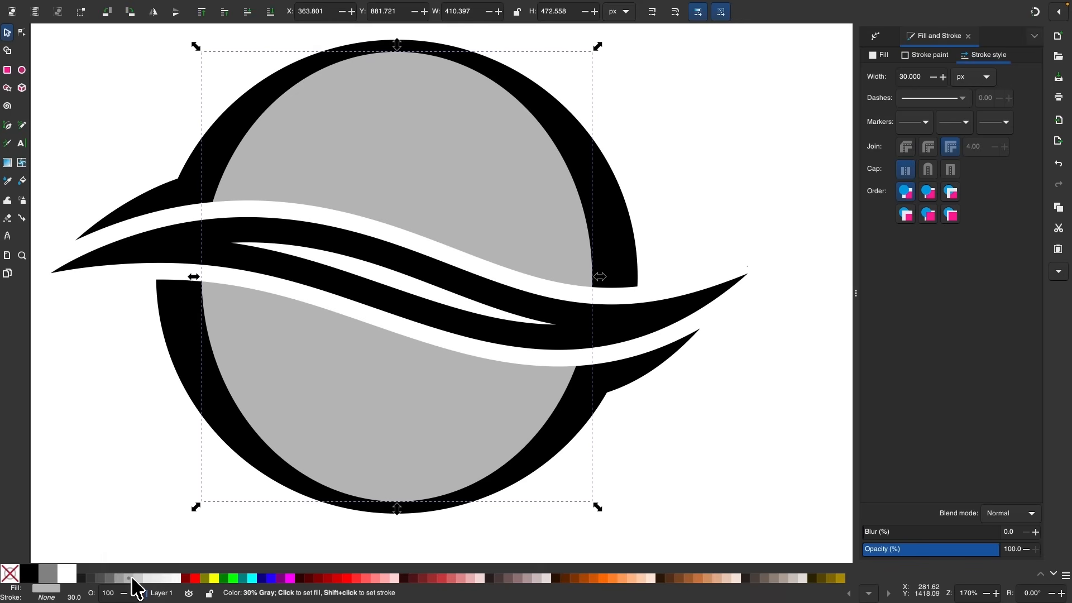
# - Fill the white sliver inside the central swoosh with 30% gray and set the central swoosh's stroke to 30% gray
pyautogui.click(352, 267)
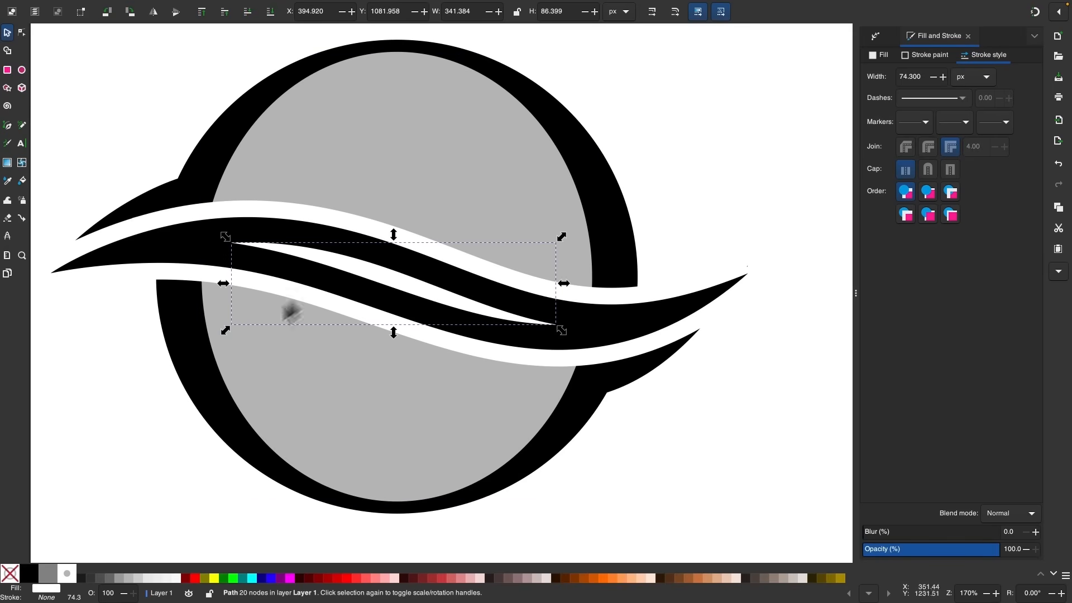
pyautogui.click(127, 581)
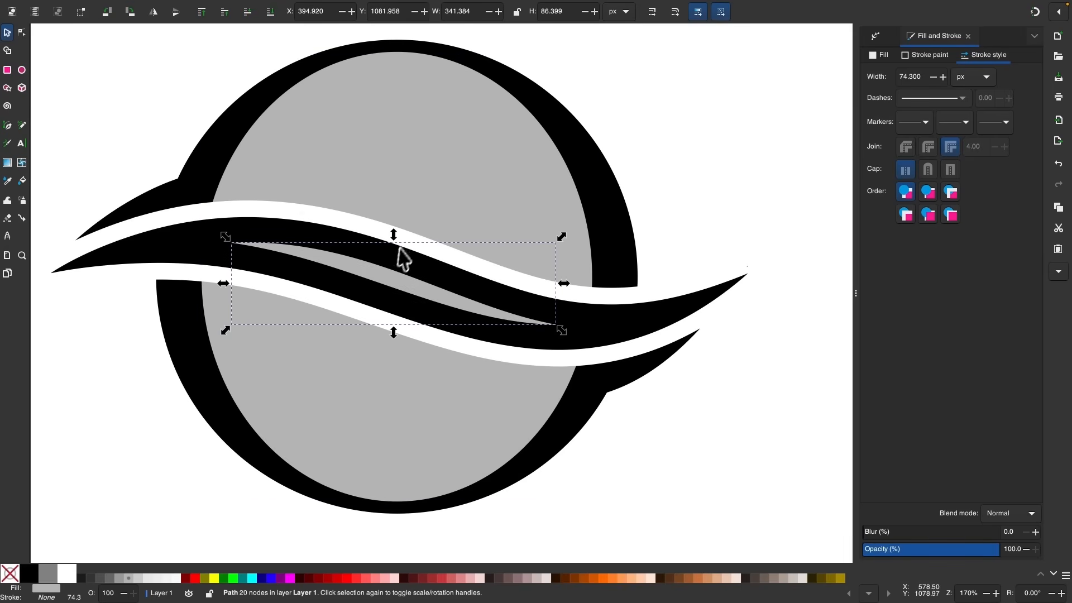
pyautogui.click(164, 254)
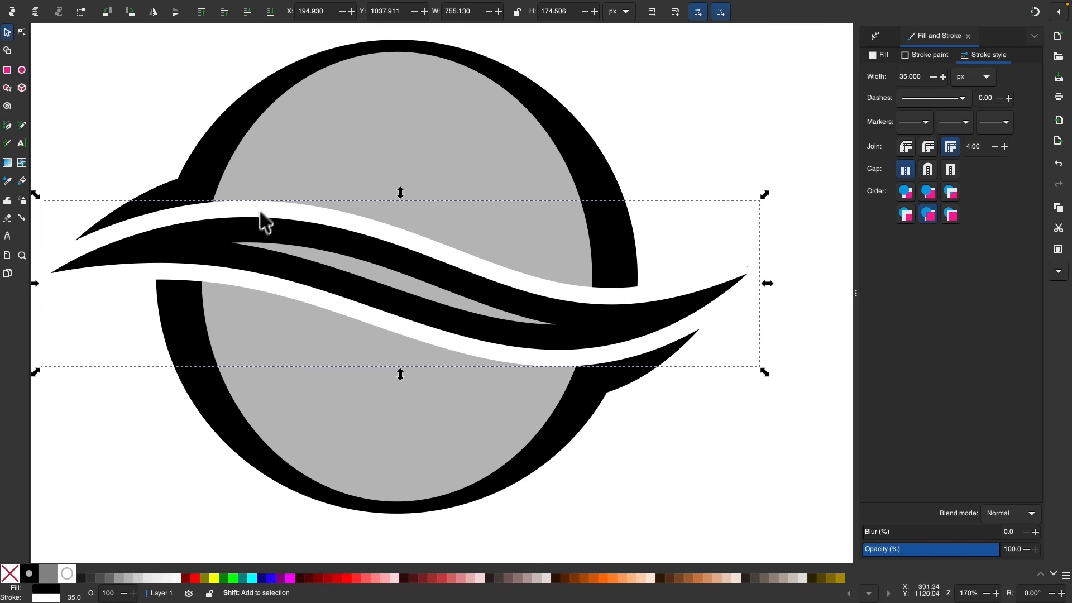
pyautogui.keyDown('shift'); pyautogui.click(133, 581); pyautogui.keyUp('shift')
# - Select all the emblem's objects and flatten them so overlapping shapes are cut into separate visible pieces
pyautogui.scroll(-2, 611, 304)
pyautogui.scroll(-2, 631, 341)
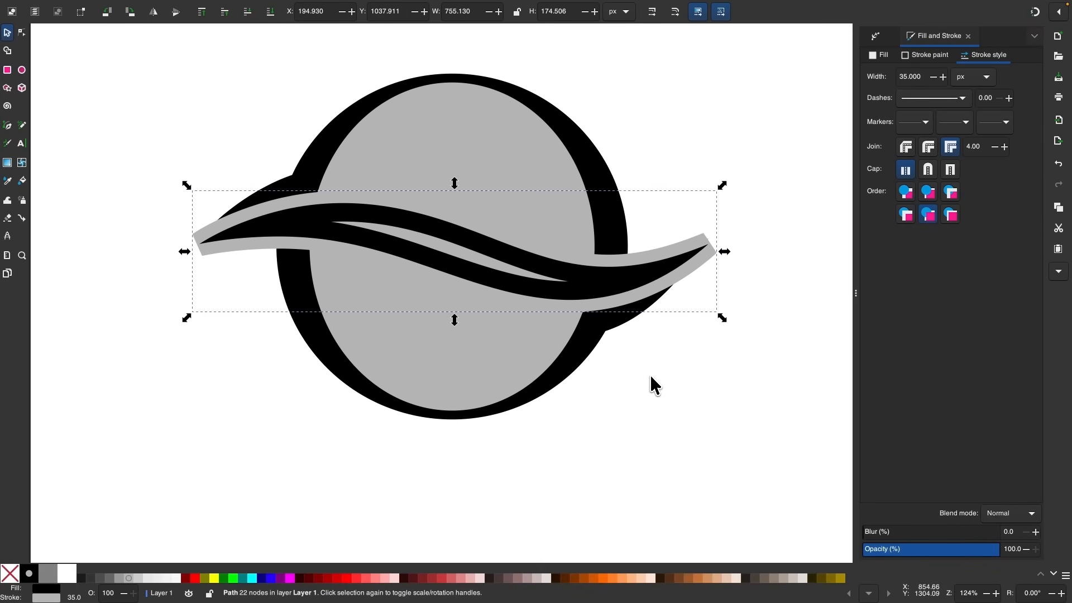
pyautogui.click(651, 377)
pyautogui.moveTo(770, 490)
pyautogui.mouseDown()
pyautogui.moveTo(185, 140)
pyautogui.moveTo(108, 57)
pyautogui.mouseUp()
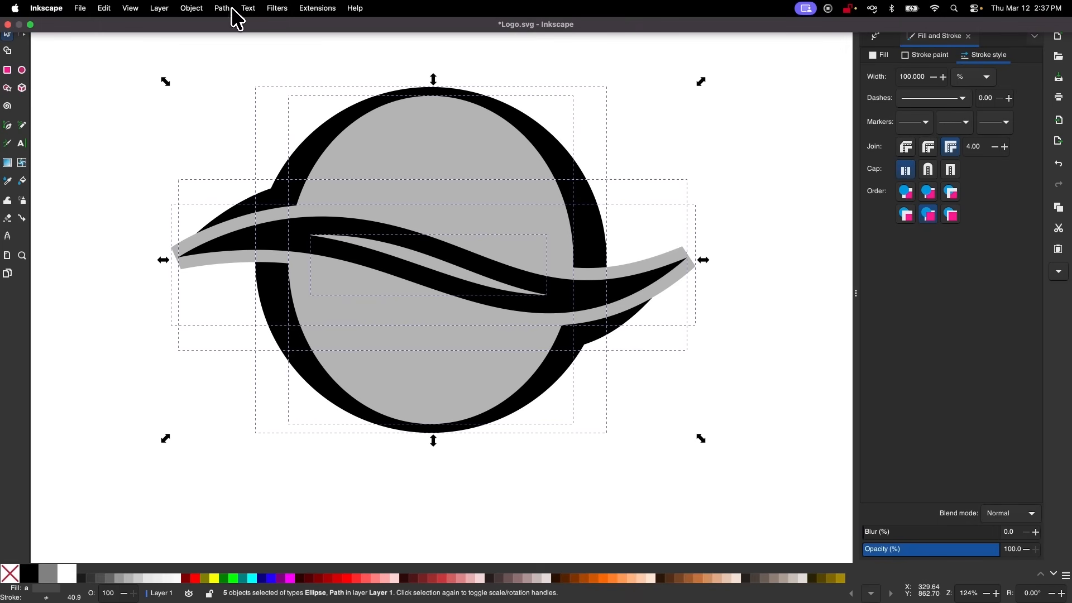
pyautogui.click(241, 11)
pyautogui.moveTo(222, 9)
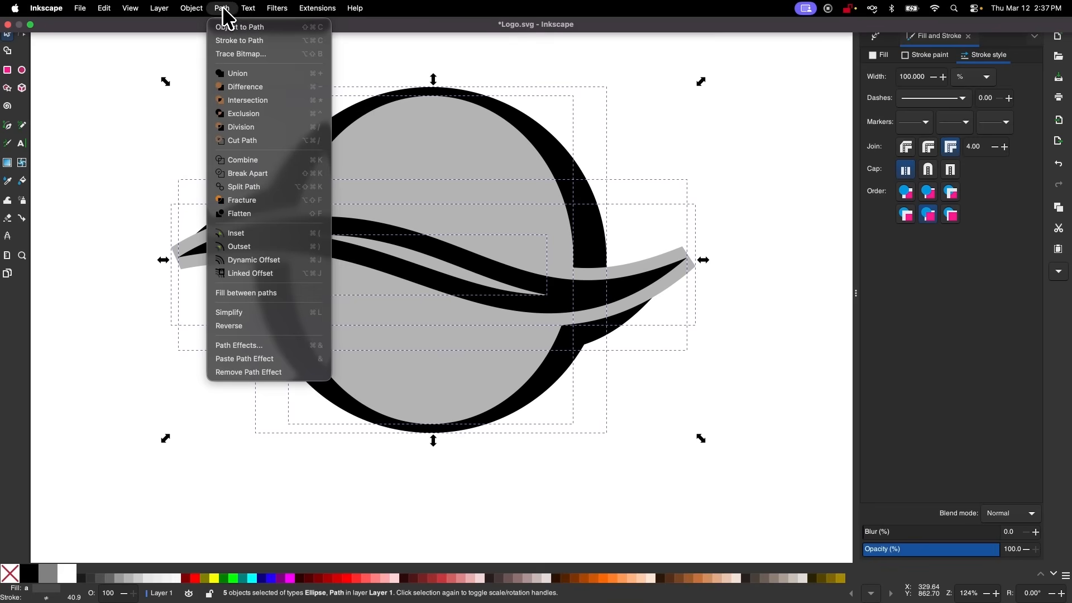
pyautogui.click(244, 215)
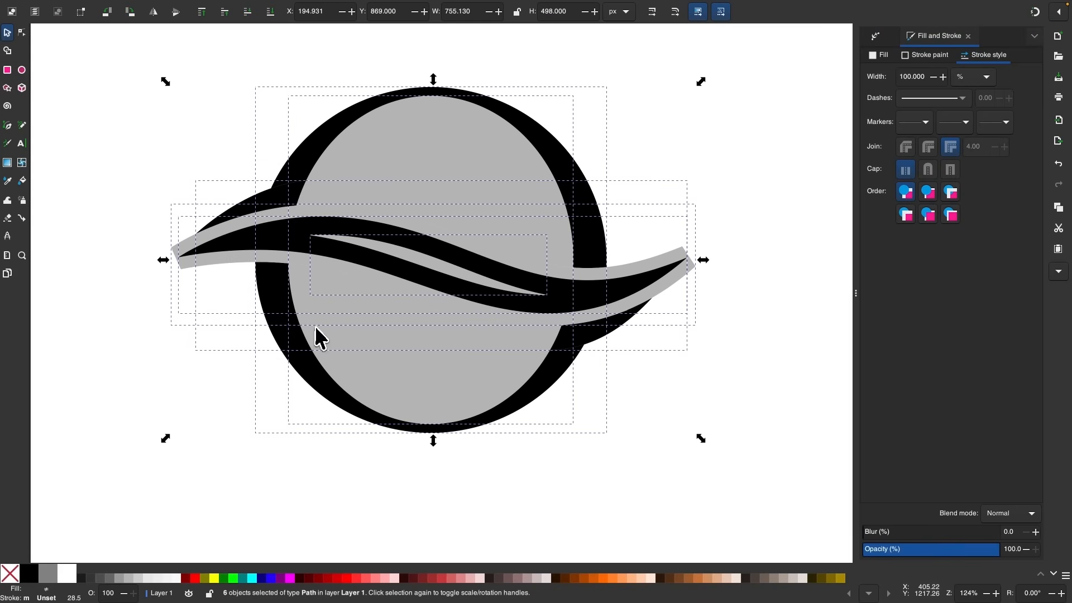
# - Delete the gray inner ellipse, the gray outline around the central swoosh and the gray sliver inside it
pyautogui.click(773, 299)
pyautogui.scroll(1, 773, 299)
pyautogui.hscroll(-1, 774, 300)
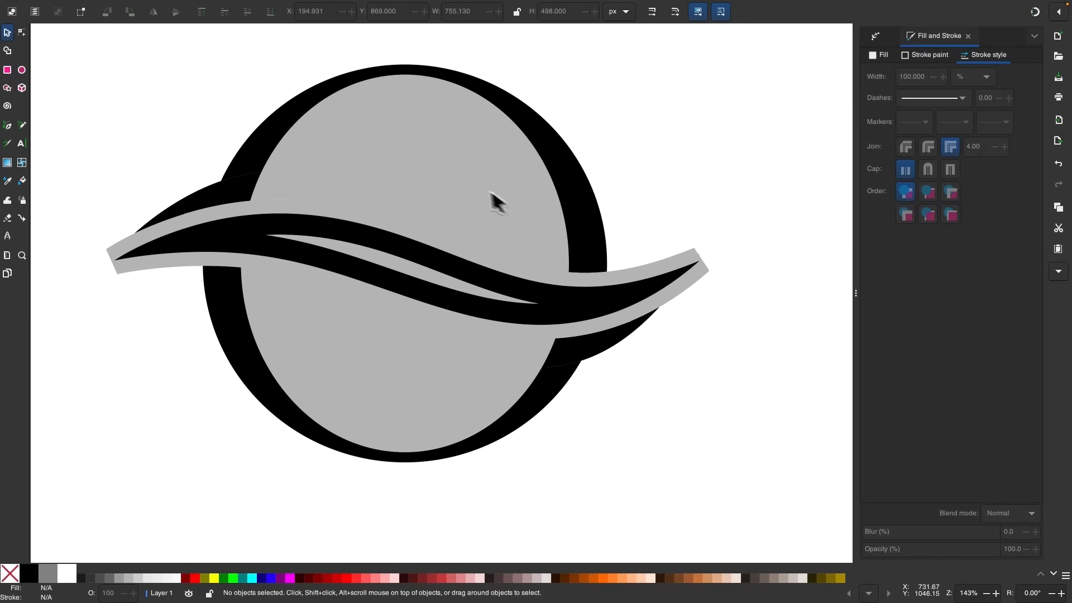
pyautogui.moveTo(463, 180); pyautogui.dragTo(725, 158)
pyautogui.press('Delete')
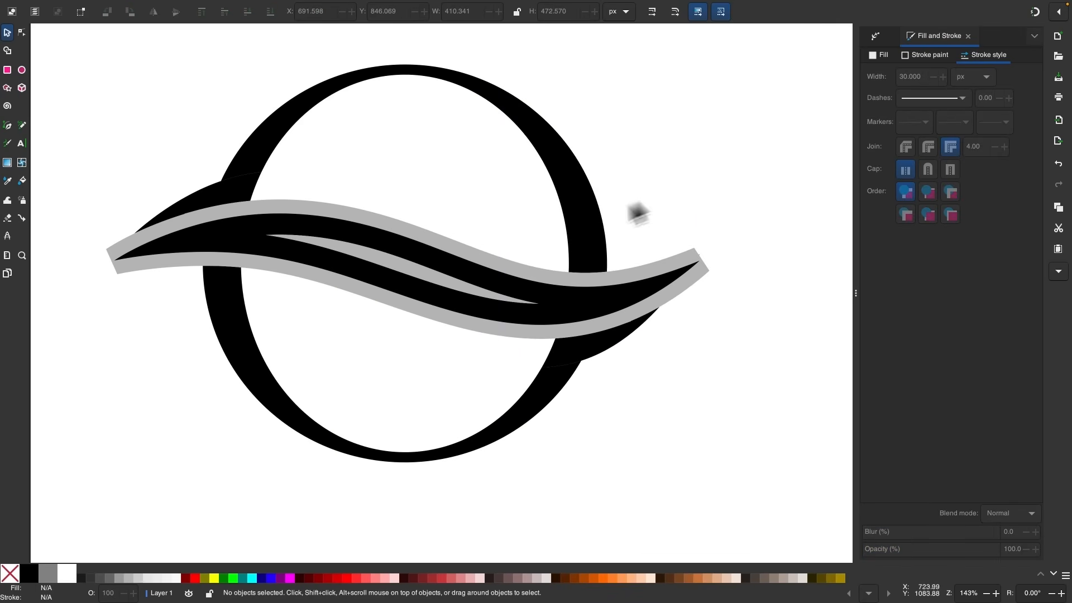
pyautogui.moveTo(418, 242)
pyautogui.mouseDown()
pyautogui.moveTo(698, 174)
pyautogui.moveTo(718, 158)
pyautogui.mouseUp()
pyautogui.press('Delete')
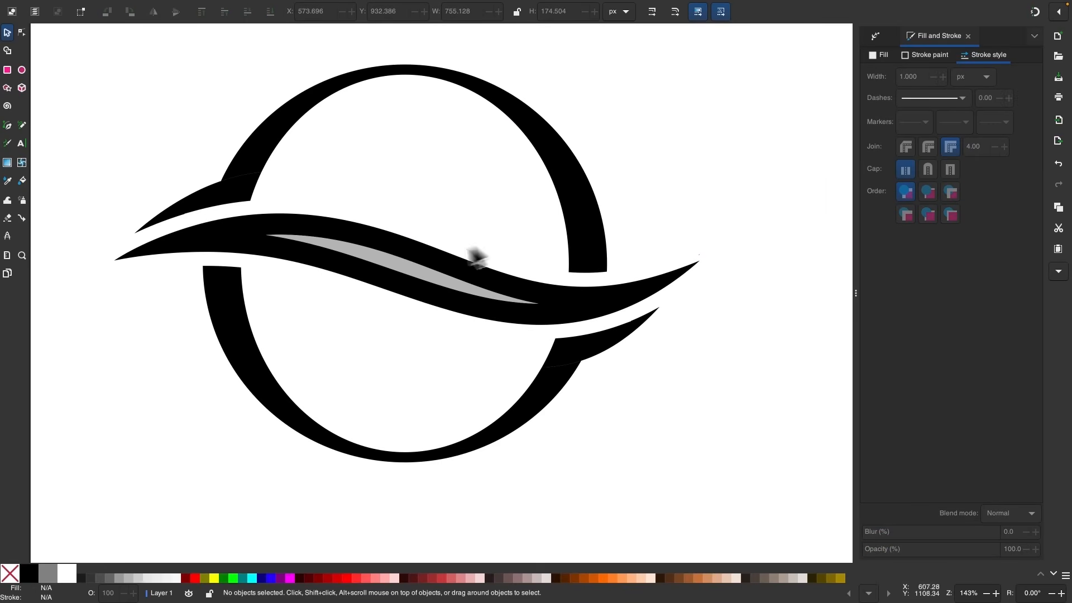
pyautogui.moveTo(411, 273); pyautogui.dragTo(319, 381)
pyautogui.press('Delete')
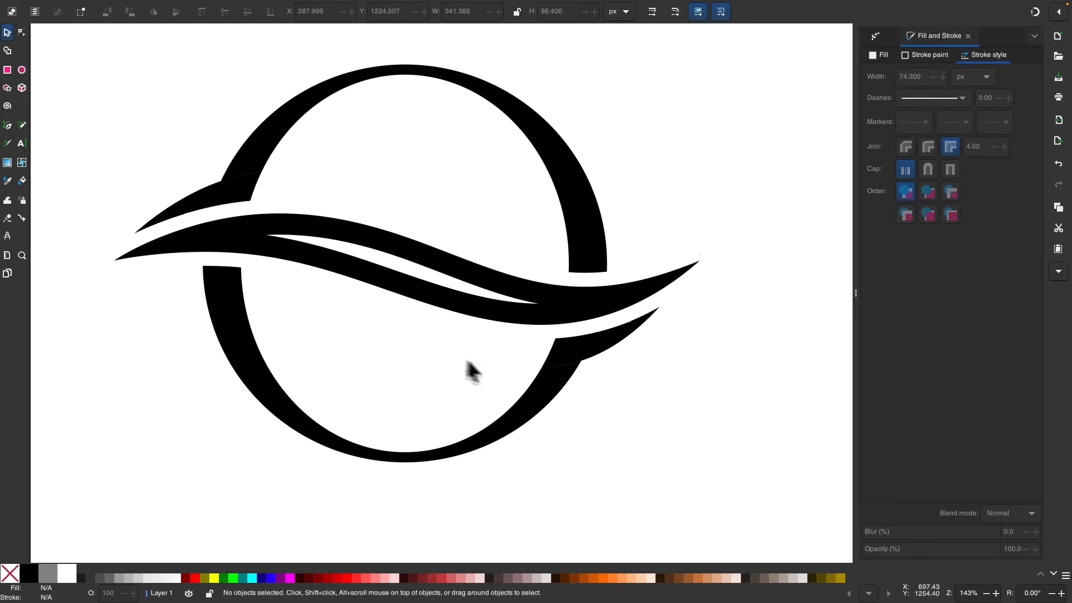
# - Move the outer swoosh piece away from the ring to inspect the hairline seam at their lower-right junction, and undo the move
pyautogui.scroll(3, 579, 363)
pyautogui.scroll(5, 539, 379)
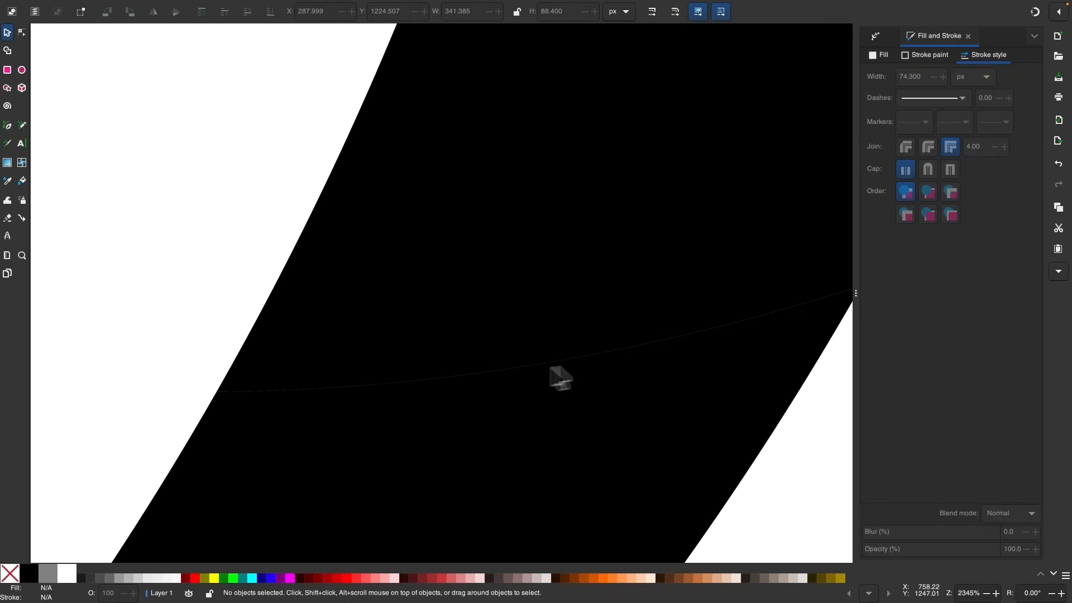
pyautogui.scroll(-1, 622, 361)
pyautogui.hscroll(2, 621, 360)
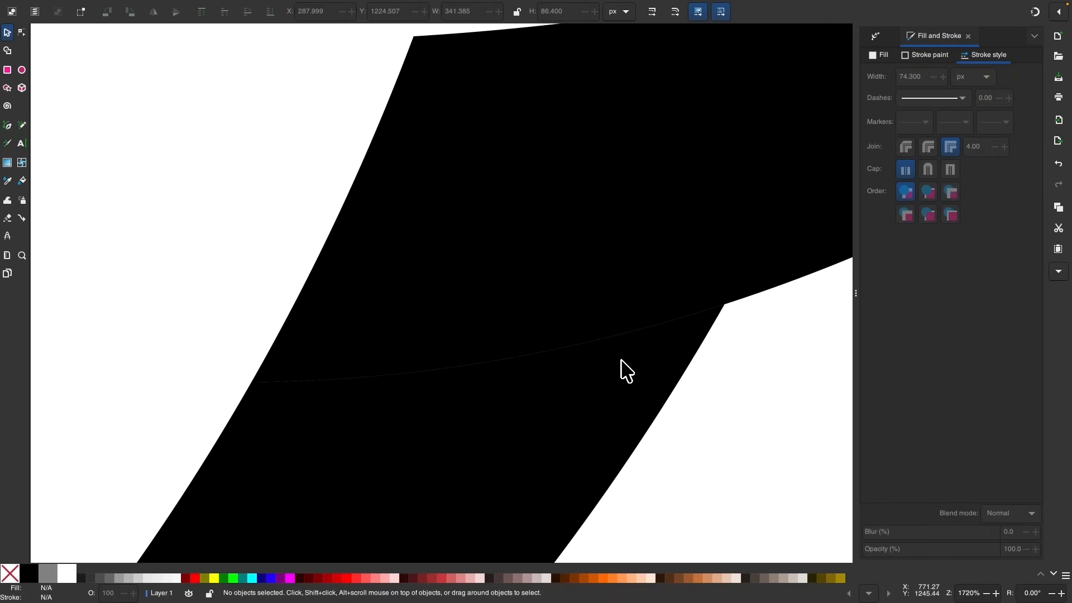
pyautogui.scroll(1, 622, 360)
pyautogui.scroll(-1, 502, 350)
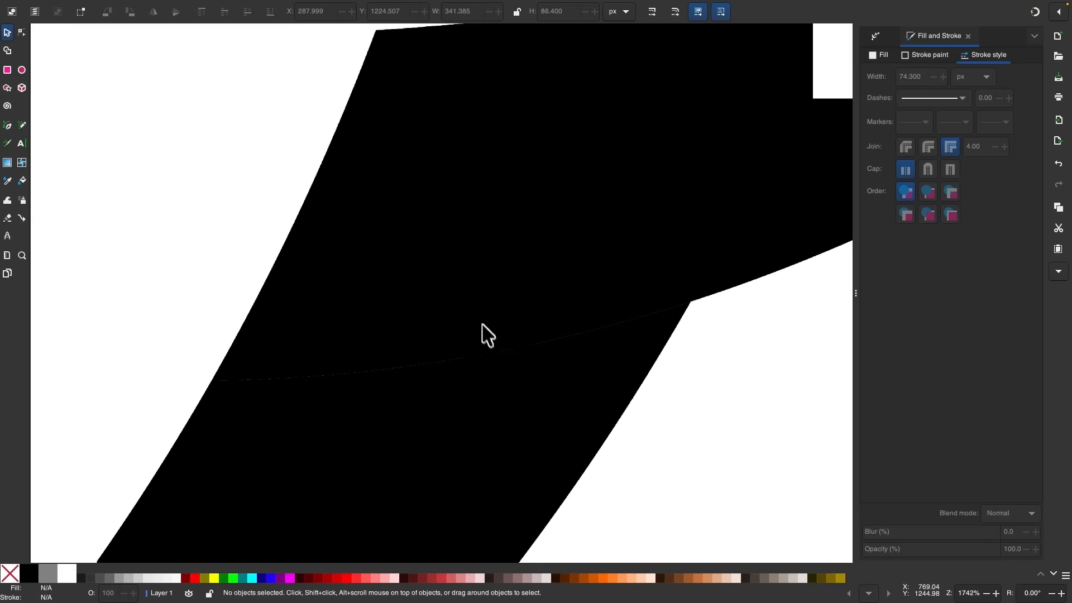
pyautogui.click(481, 292)
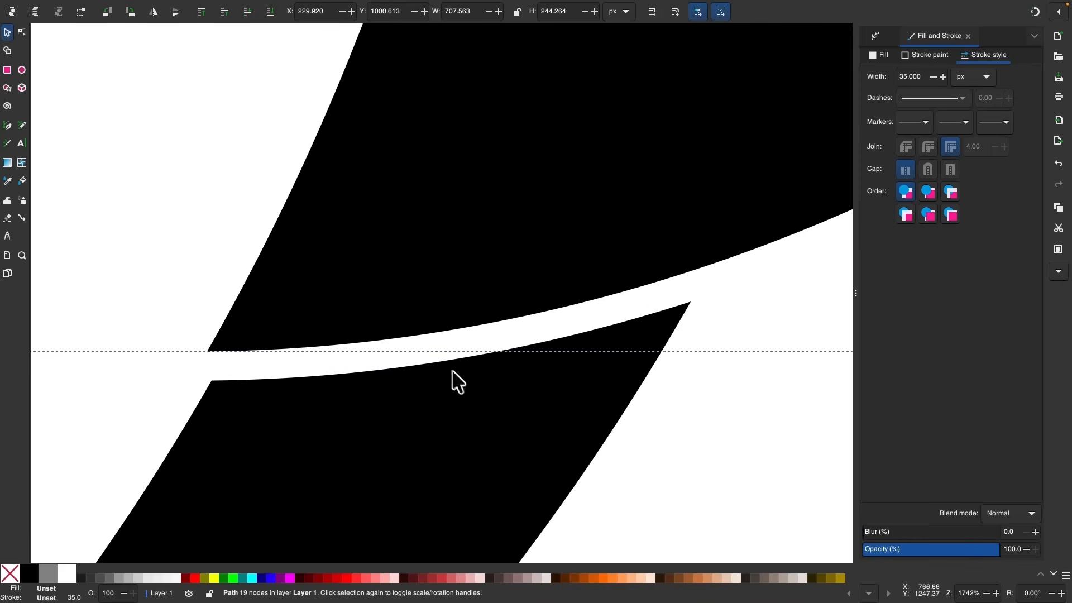
pyautogui.hotkey('ctrl', 'z')
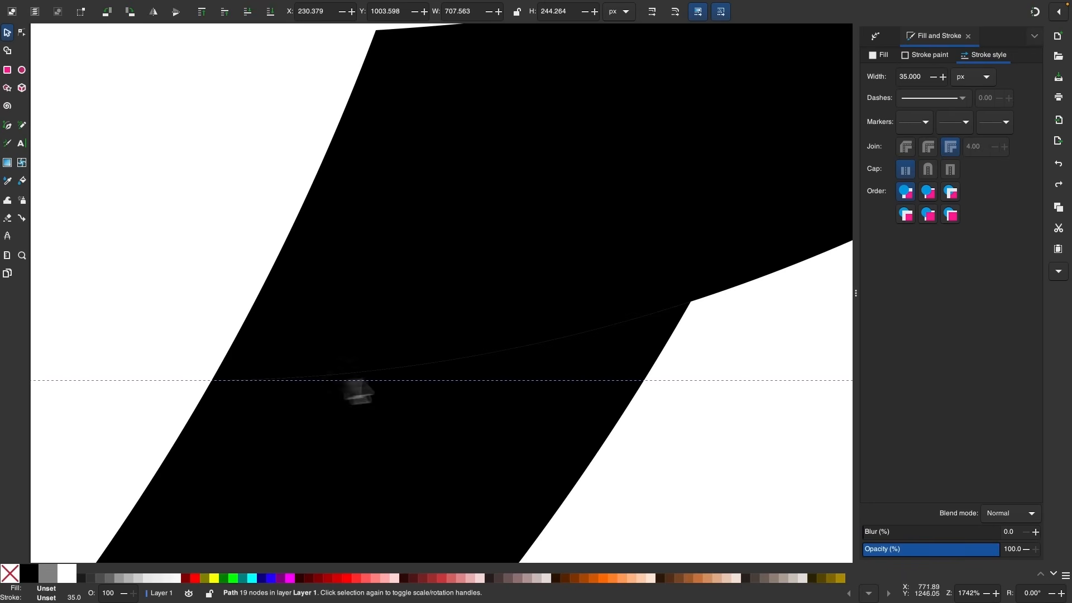
# - Open the outer swoosh piece for node editing and turn on the path outline display along the seam
pyautogui.scroll(-1, 487, 363)
pyautogui.scroll(-2, 487, 363)
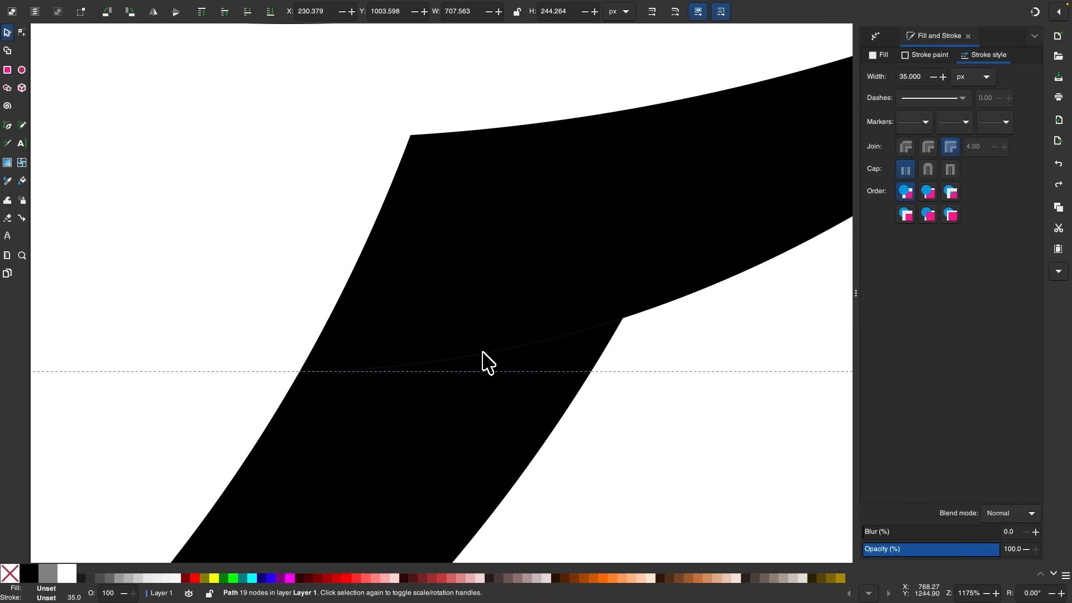
pyautogui.click(22, 32)
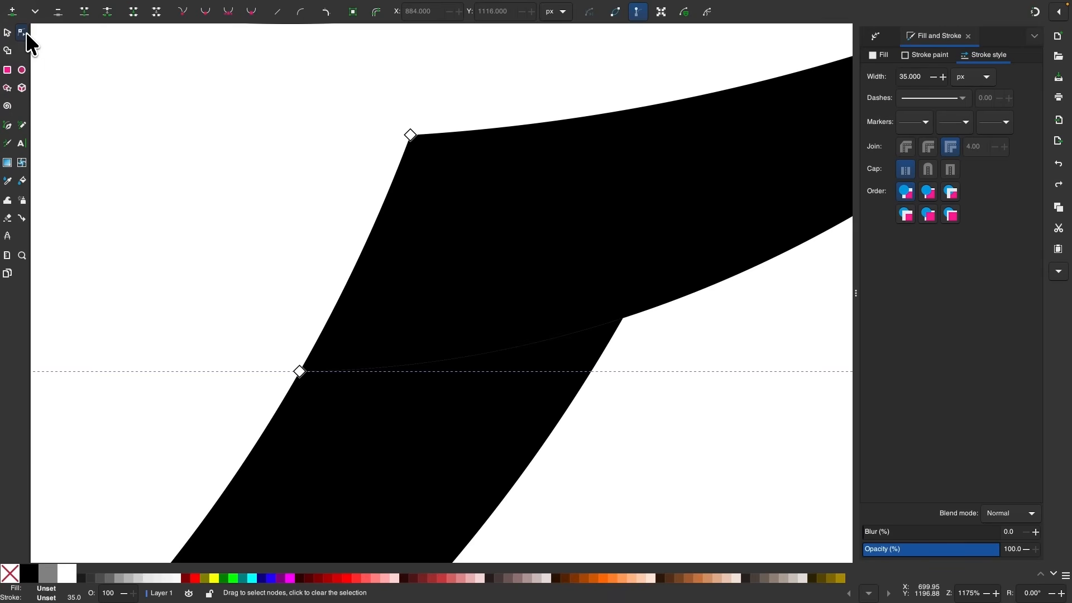
pyautogui.click(616, 12)
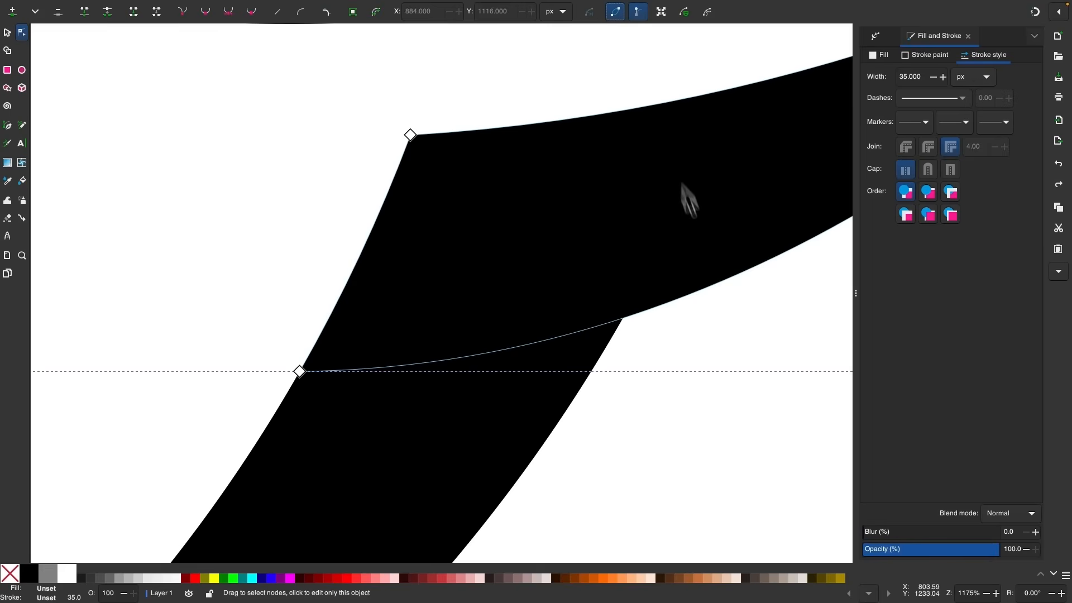
pyautogui.scroll(-1, 714, 272)
pyautogui.scroll(-1, 714, 272)
pyautogui.scroll(2, 647, 301)
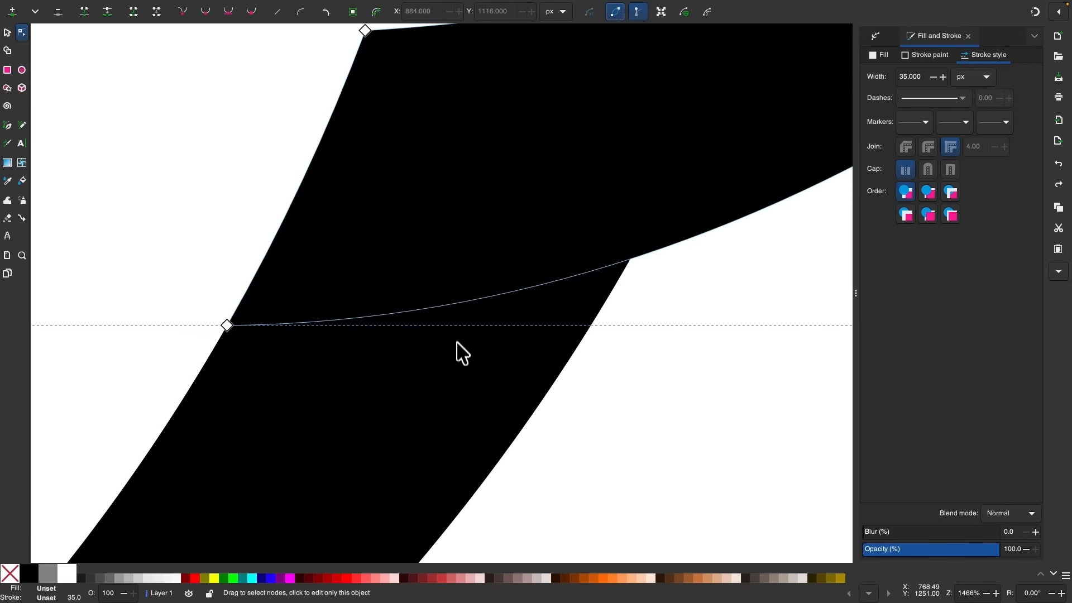
# - Bend the ring's cut edge upward at the lower-right junction so it overlaps the outer swoosh, and check both paths' outlines
pyautogui.click(479, 338)
pyautogui.scroll(-5, 478, 339)
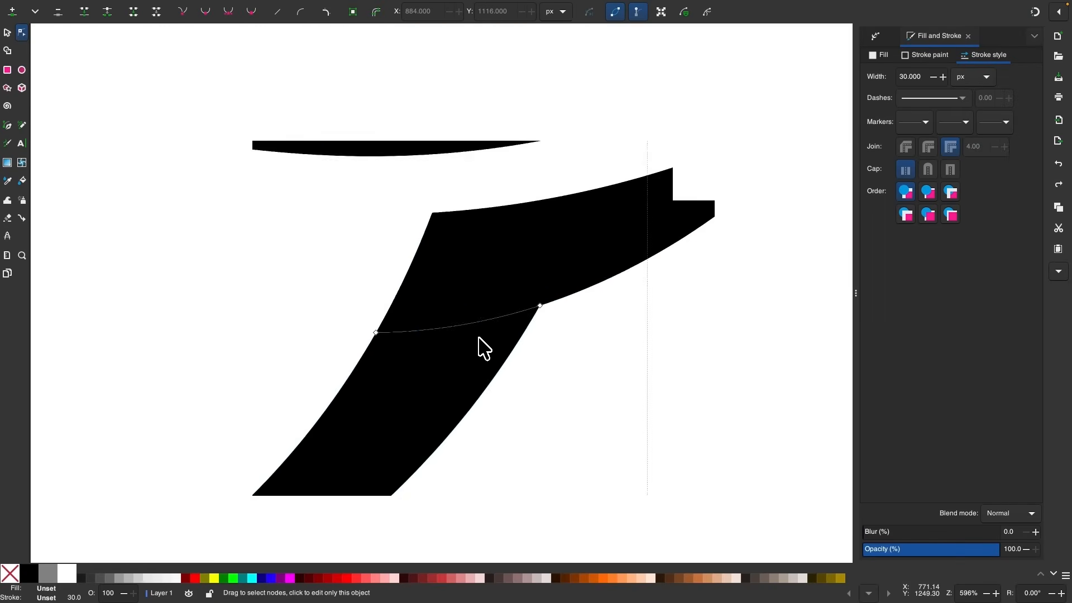
pyautogui.scroll(2, 409, 417)
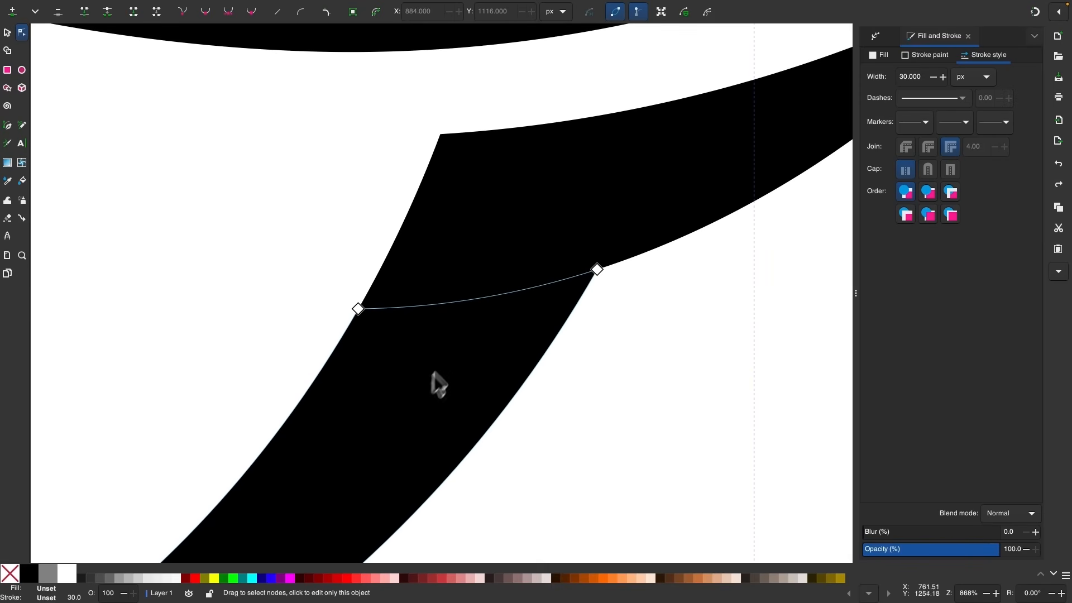
pyautogui.moveTo(473, 308); pyautogui.dragTo(482, 262)
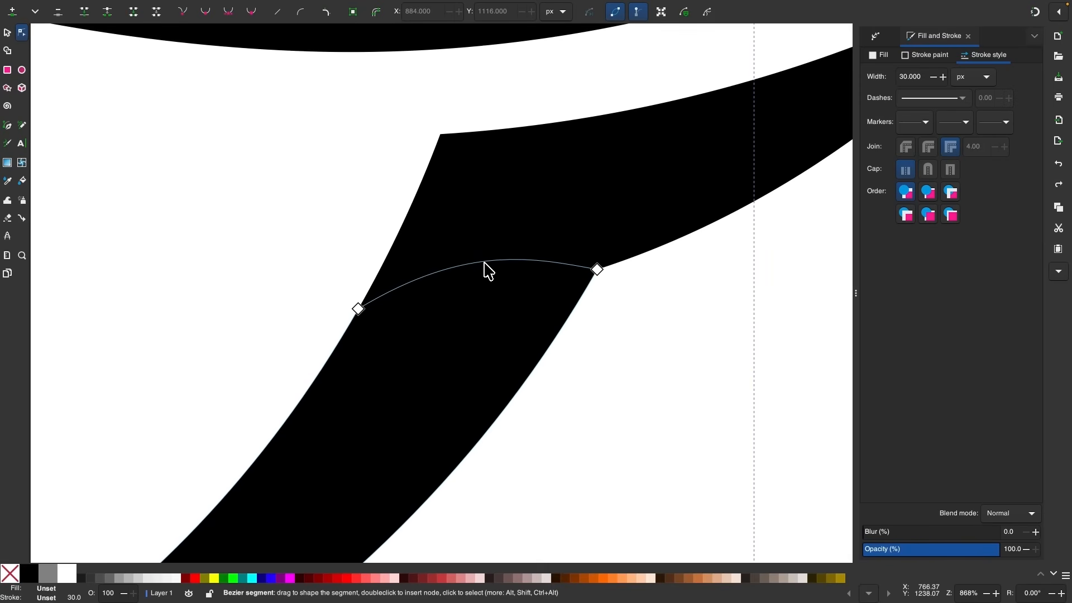
pyautogui.click(636, 174)
pyautogui.click(457, 383)
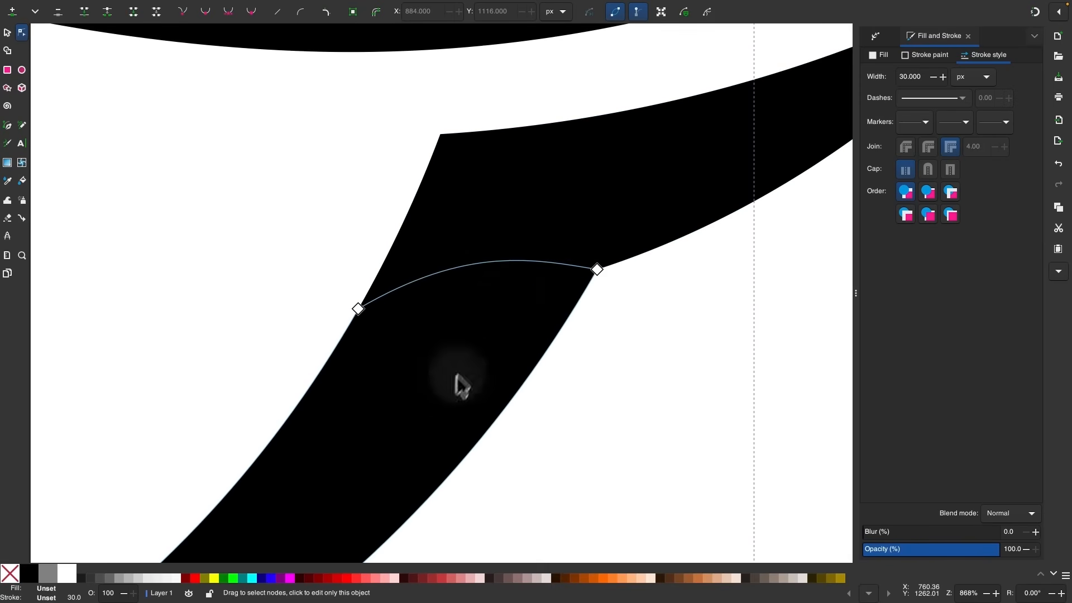
pyautogui.click(584, 182)
pyautogui.click(490, 324)
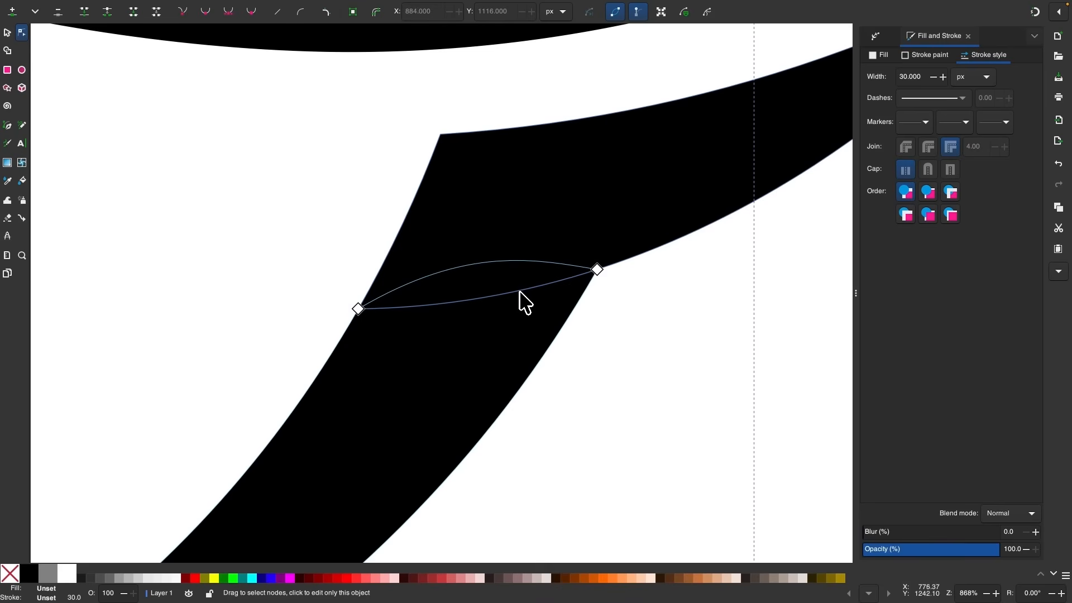
# - Bend the ring's cut edge downward at the upper-left junction so it overlaps the outer swoosh there
pyautogui.scroll(-2, 470, 376)
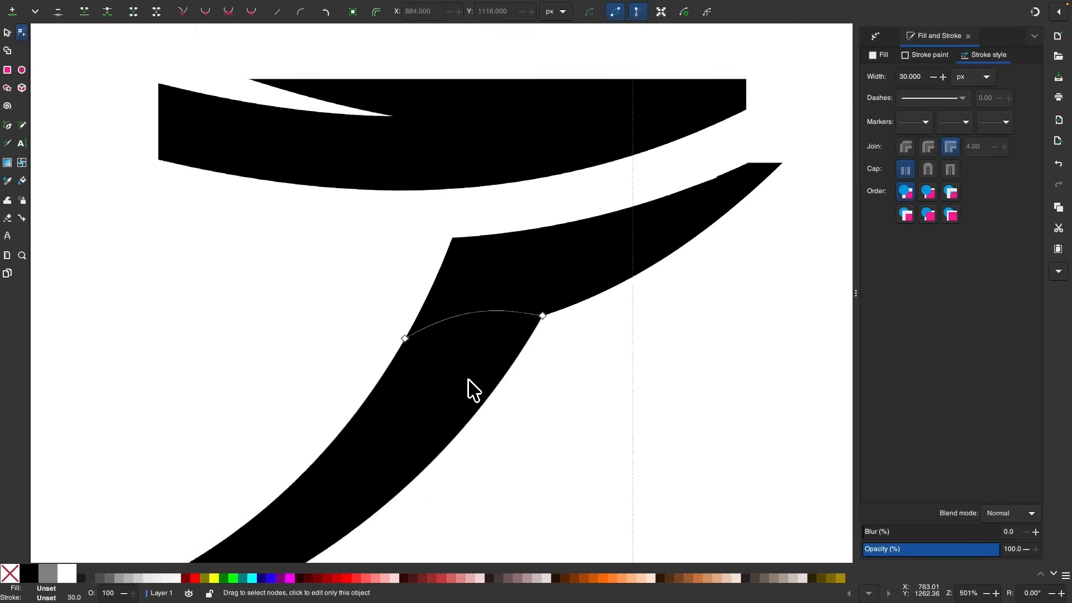
pyautogui.hscroll(-15, 293, 405)
pyautogui.scroll(10, 294, 404)
pyautogui.hscroll(-8, 293, 407)
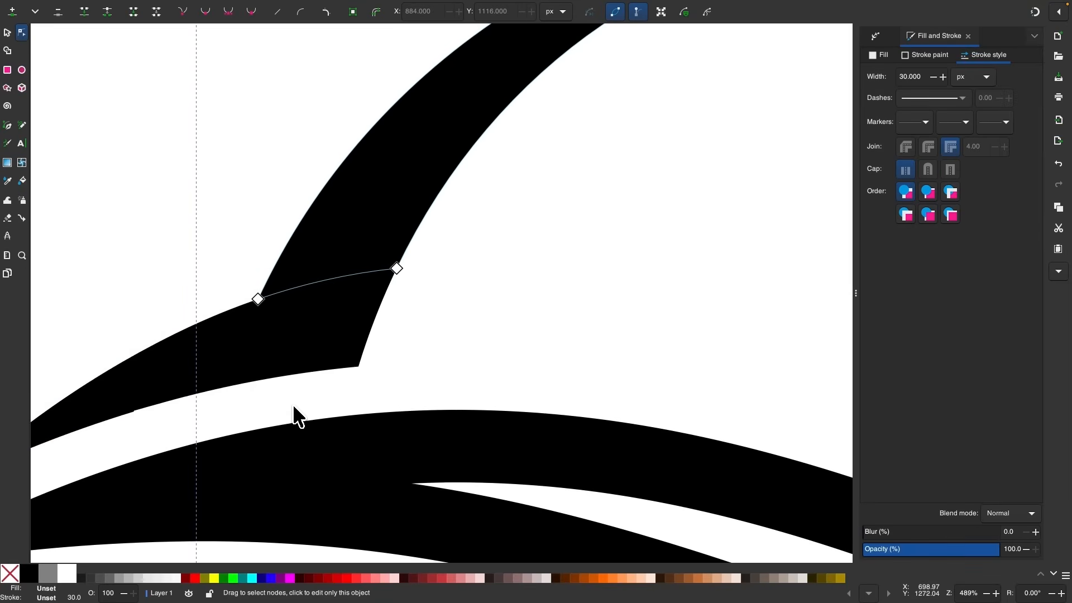
pyautogui.scroll(1, 294, 330)
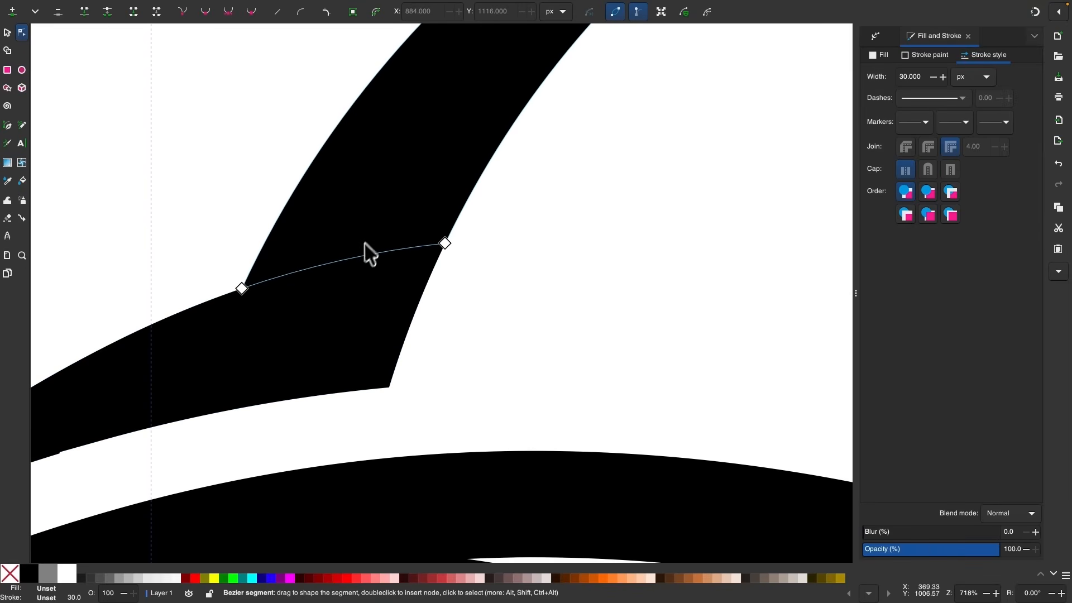
pyautogui.moveTo(357, 257); pyautogui.dragTo(350, 312)
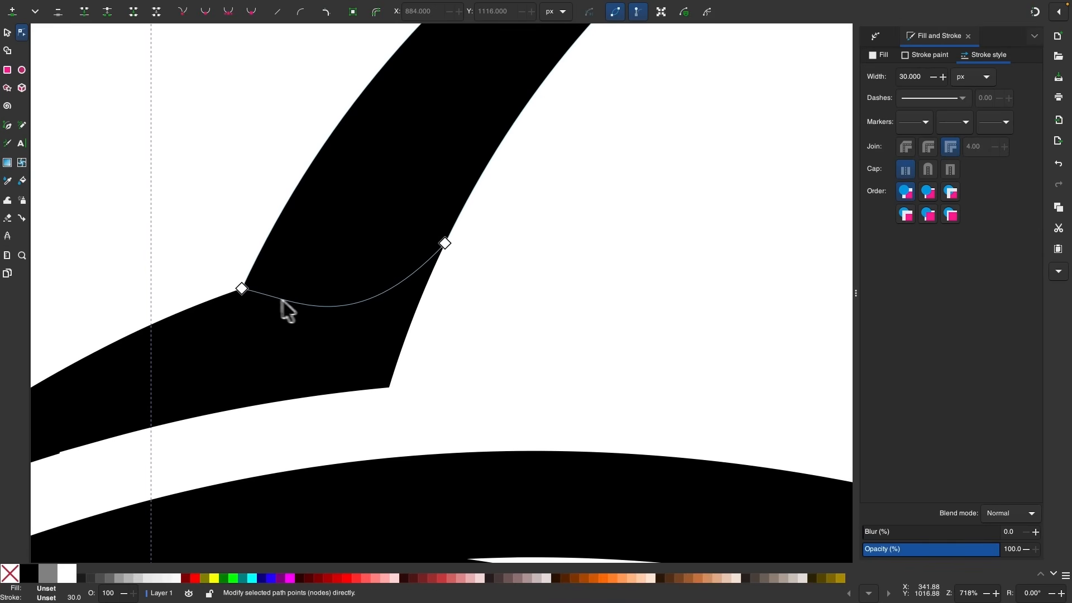
# - Select all the emblem's paths and unite the ring and the swooshes into one path with Union
pyautogui.scroll(-5, 383, 222)
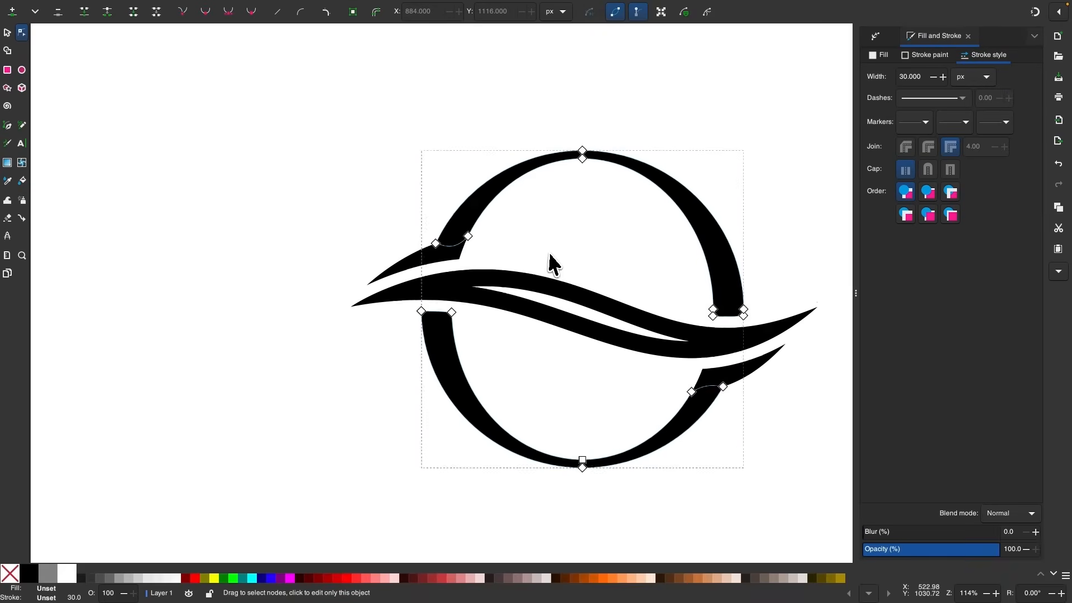
pyautogui.scroll(1, 556, 264)
pyautogui.scroll(-2, 554, 263)
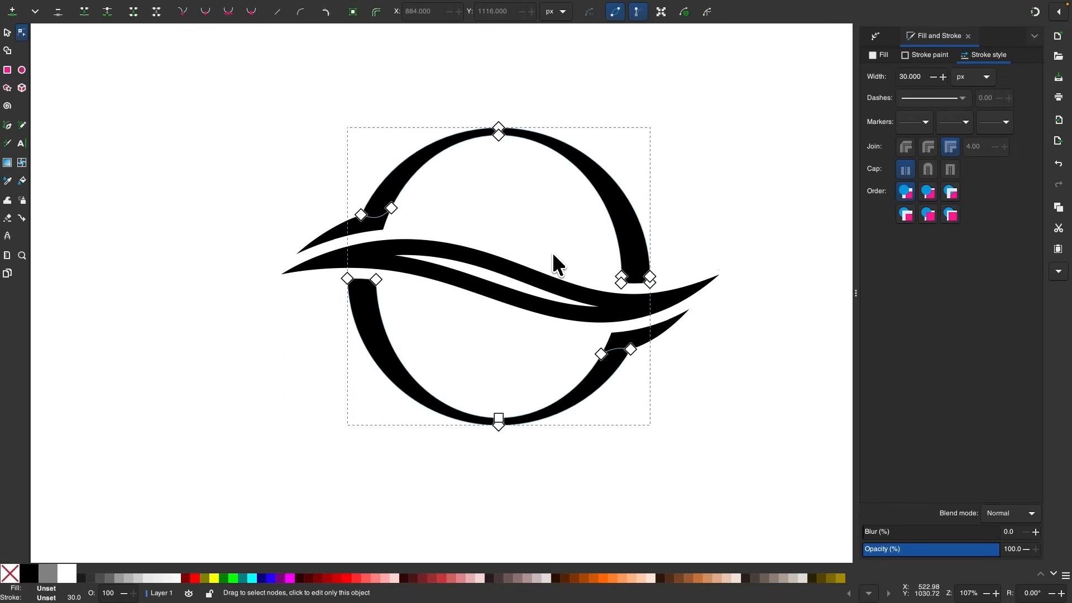
pyautogui.click(8, 32)
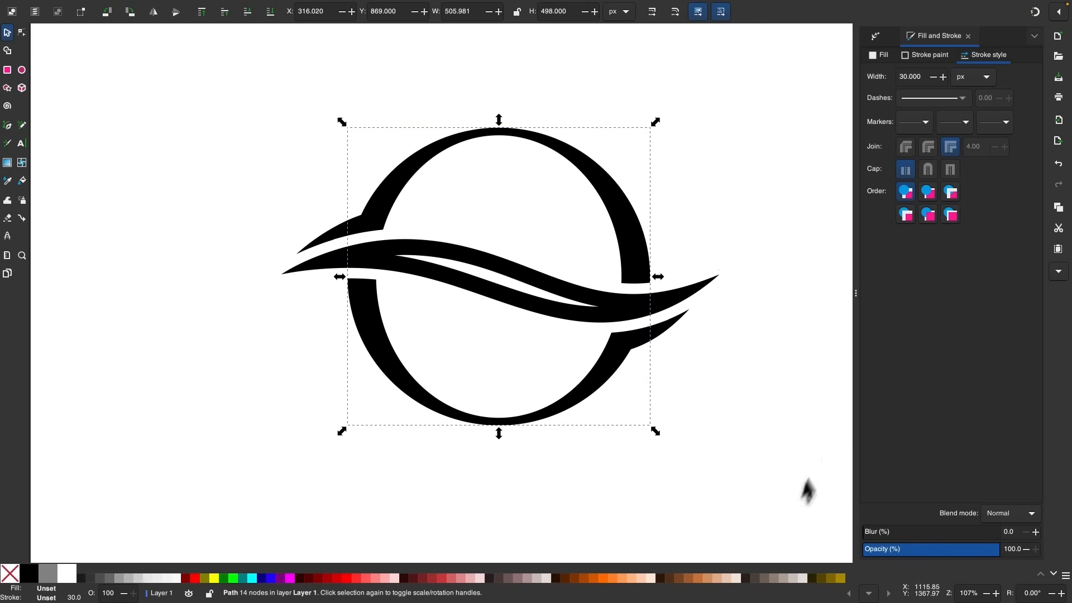
pyautogui.hotkey('ctrl', 'a')
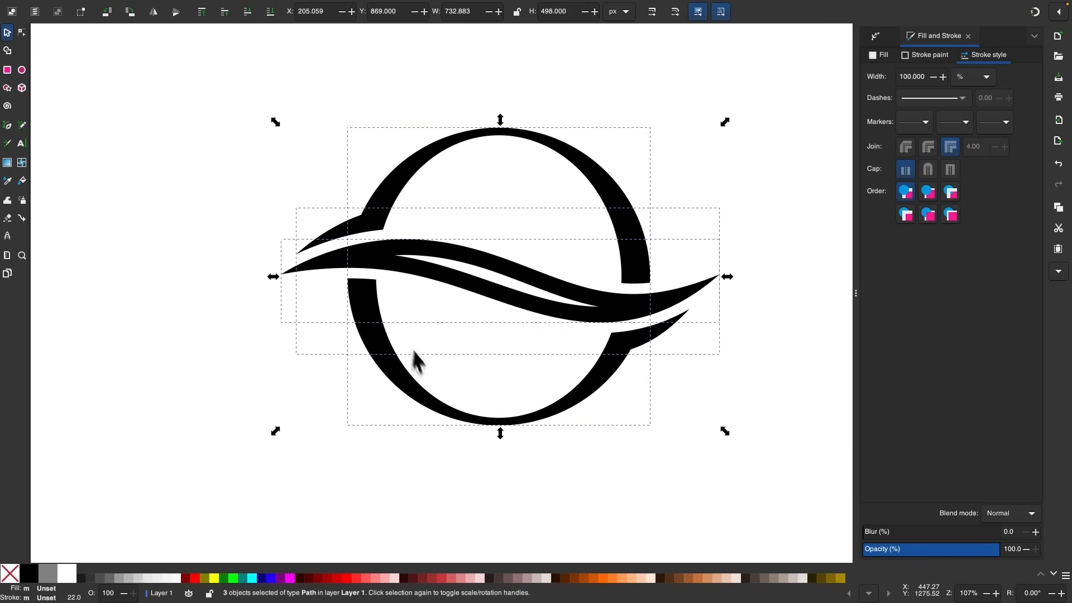
pyautogui.click(221, 7)
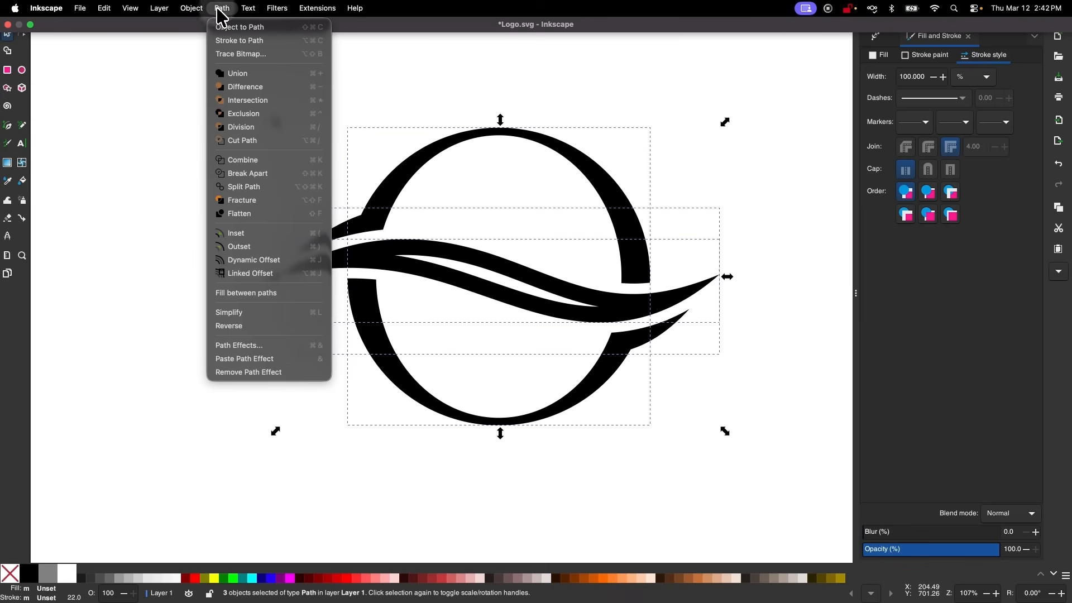
pyautogui.click(242, 75)
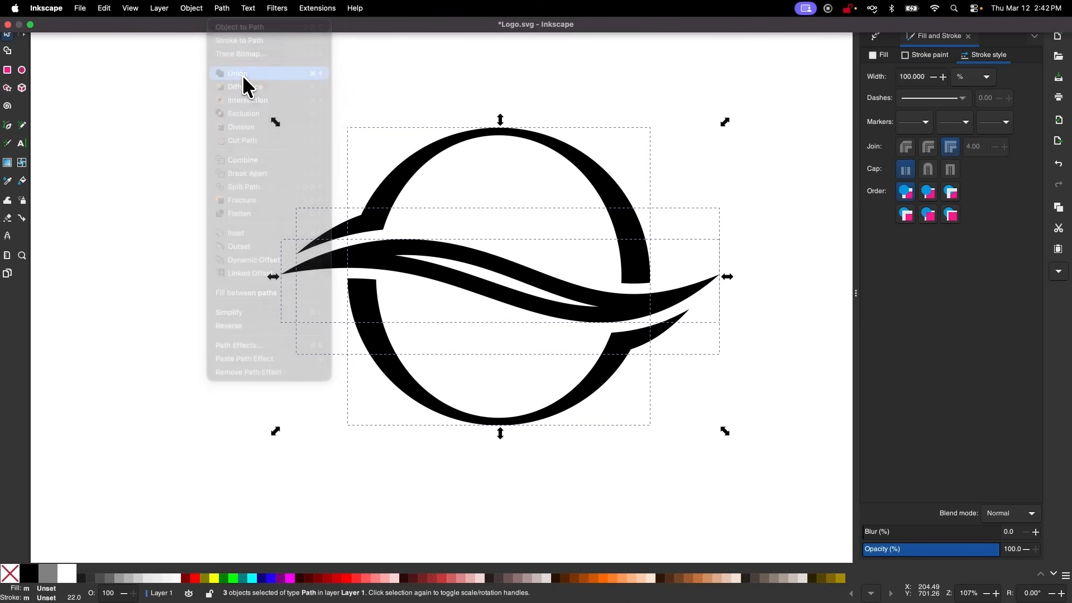
# - Break the united emblem path into separate pieces with Split Path and clear the selection
pyautogui.scroll(1, 616, 371)
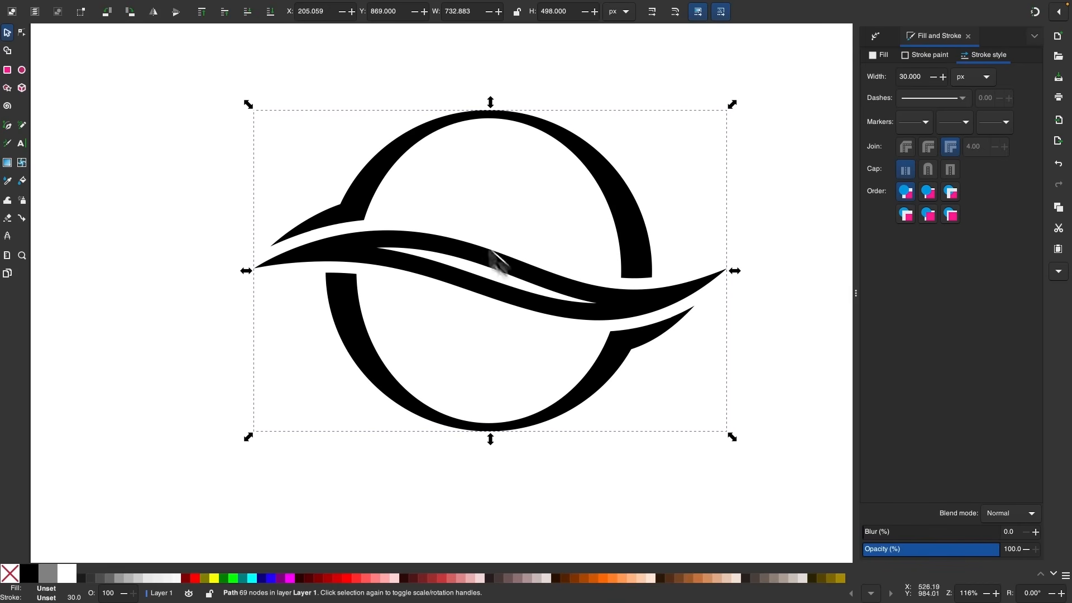
pyautogui.click(222, 8)
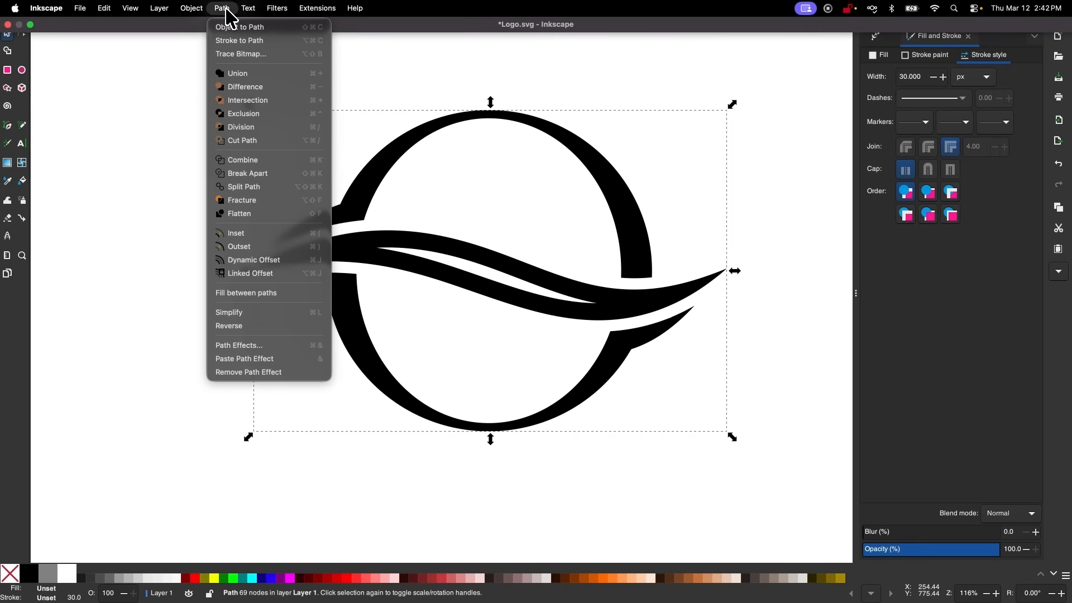
pyautogui.click(256, 187)
pyautogui.click(738, 369)
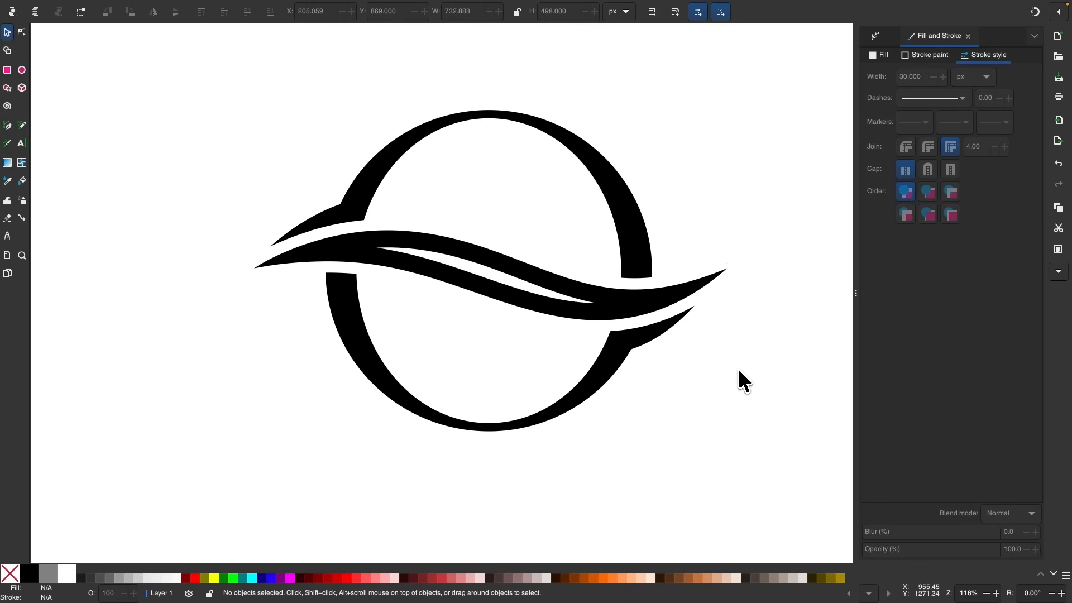
# - Examine how the letter A interlocks with the swooshes in the finished reference logo and compare it with the current emblem
pyautogui.hscroll(2, 738, 368)
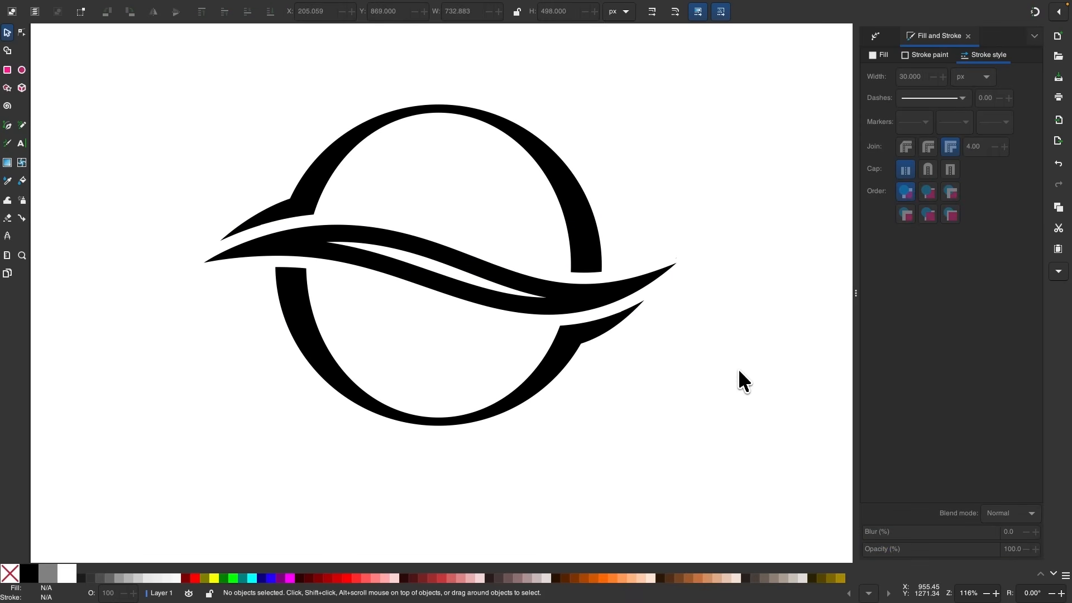
pyautogui.scroll(2, 490, 316)
pyautogui.hscroll(1, 491, 316)
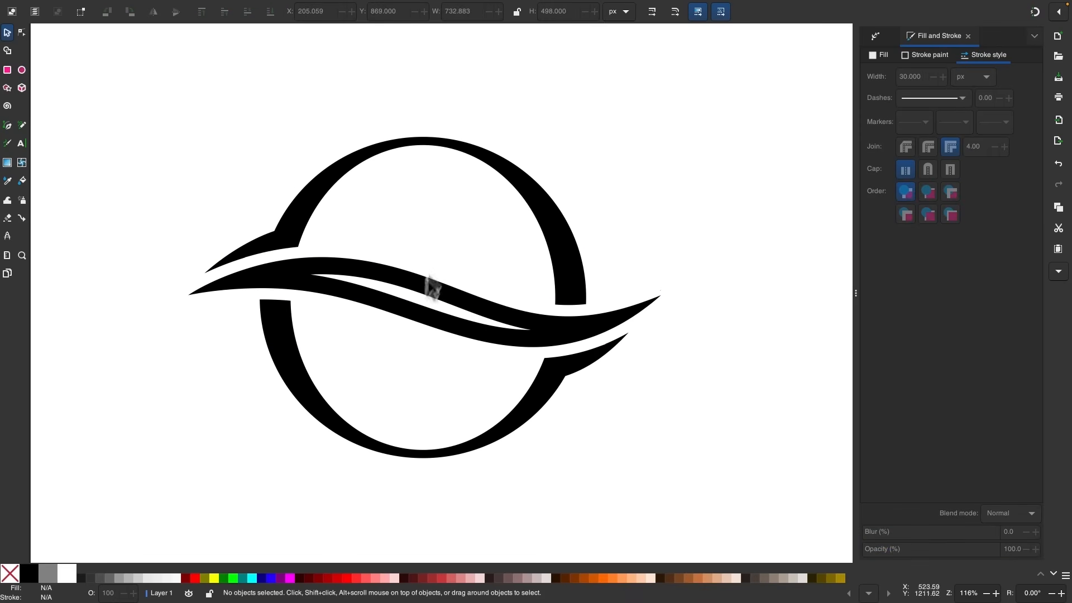
pyautogui.scroll(20, 396, 352)
pyautogui.hscroll(-3, 397, 352)
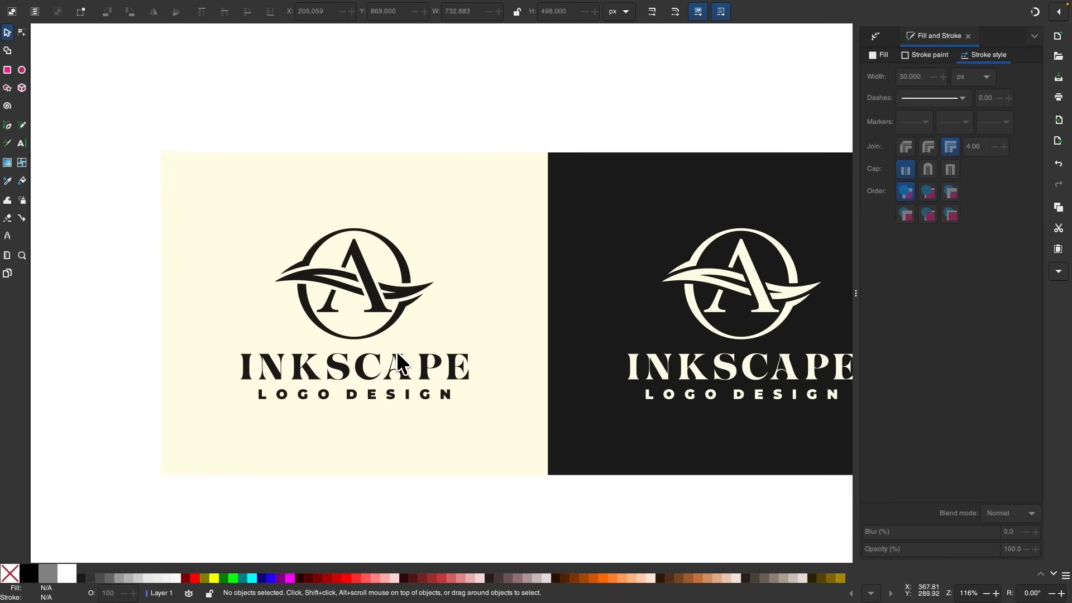
pyautogui.scroll(3, 354, 301)
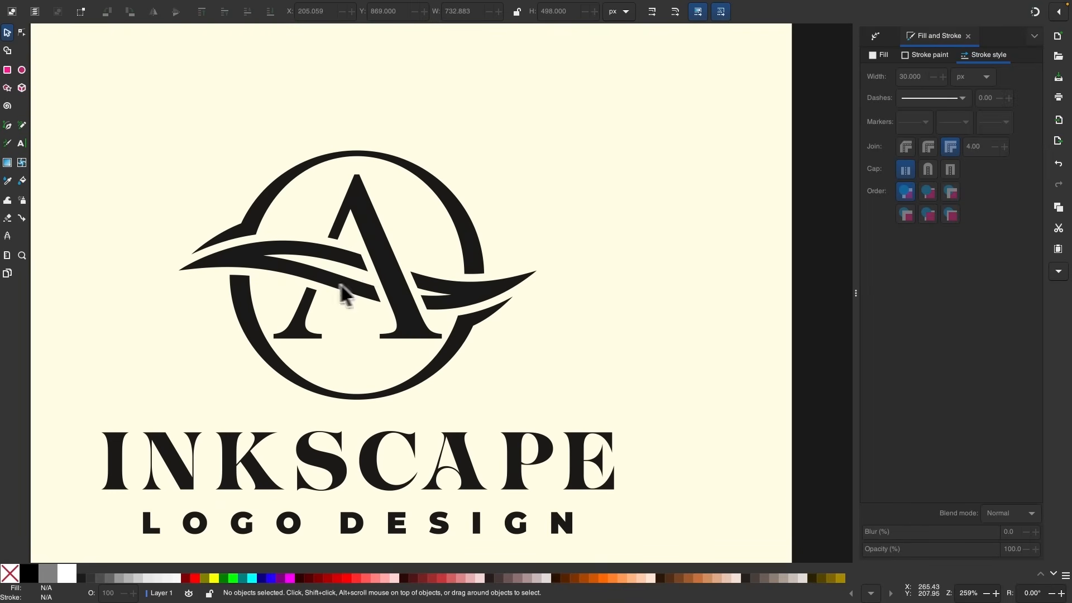
pyautogui.scroll(-3, 407, 249)
pyautogui.scroll(-20, 406, 250)
pyautogui.hscroll(4, 406, 249)
pyautogui.scroll(-1, 407, 249)
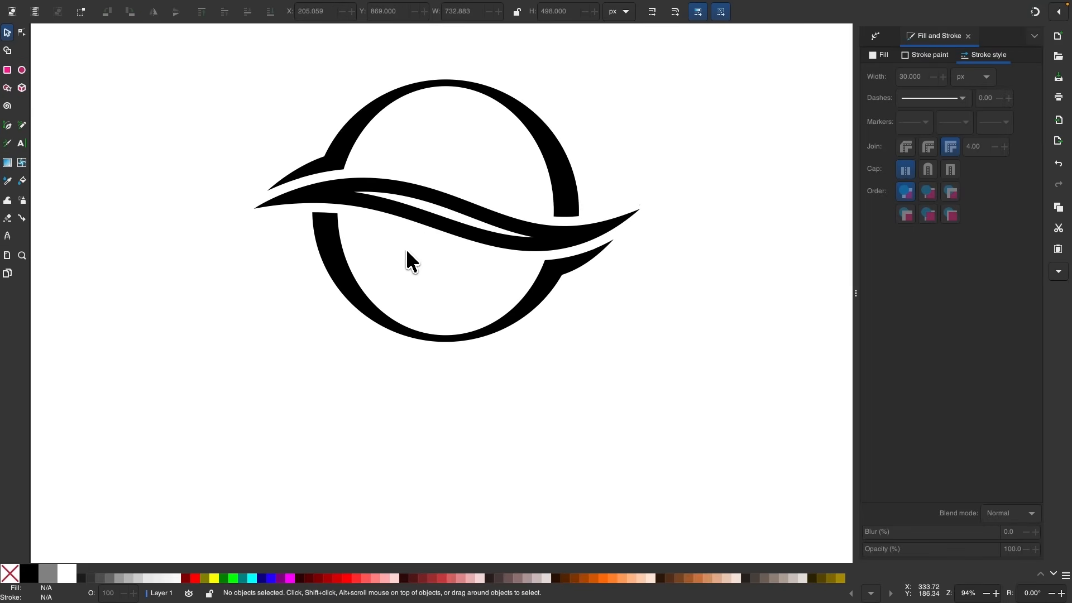
pyautogui.scroll(2, 407, 252)
pyautogui.hscroll(1, 407, 252)
pyautogui.scroll(-2, 410, 368)
pyautogui.hscroll(1, 411, 369)
pyautogui.scroll(-1, 349, 368)
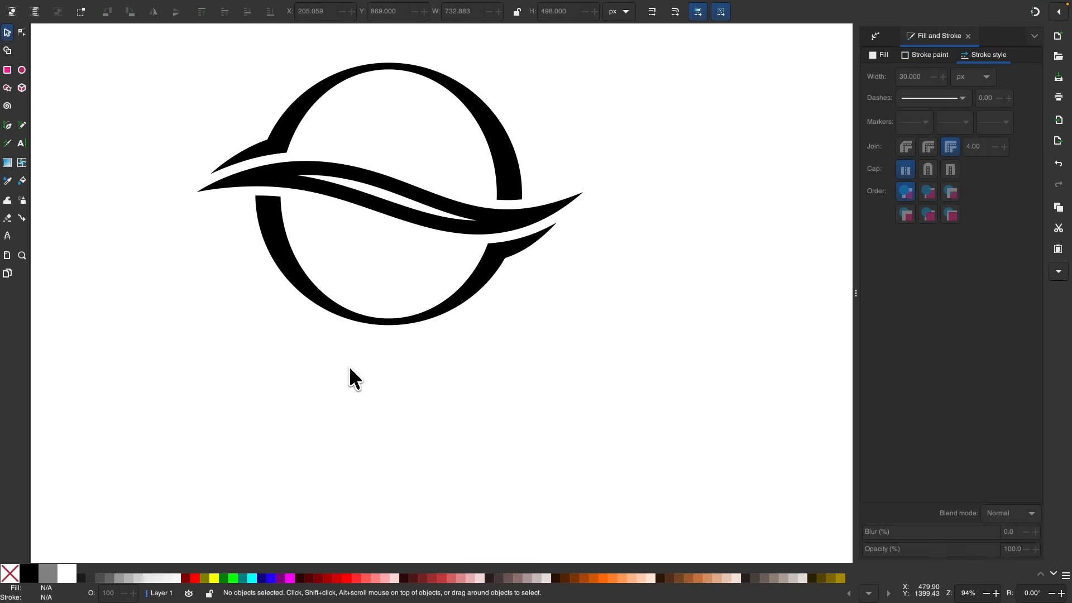
# - Add a text object reading "A" on the blank canvas below the emblem and select it as an object
pyautogui.click(22, 143)
pyautogui.click(410, 409)
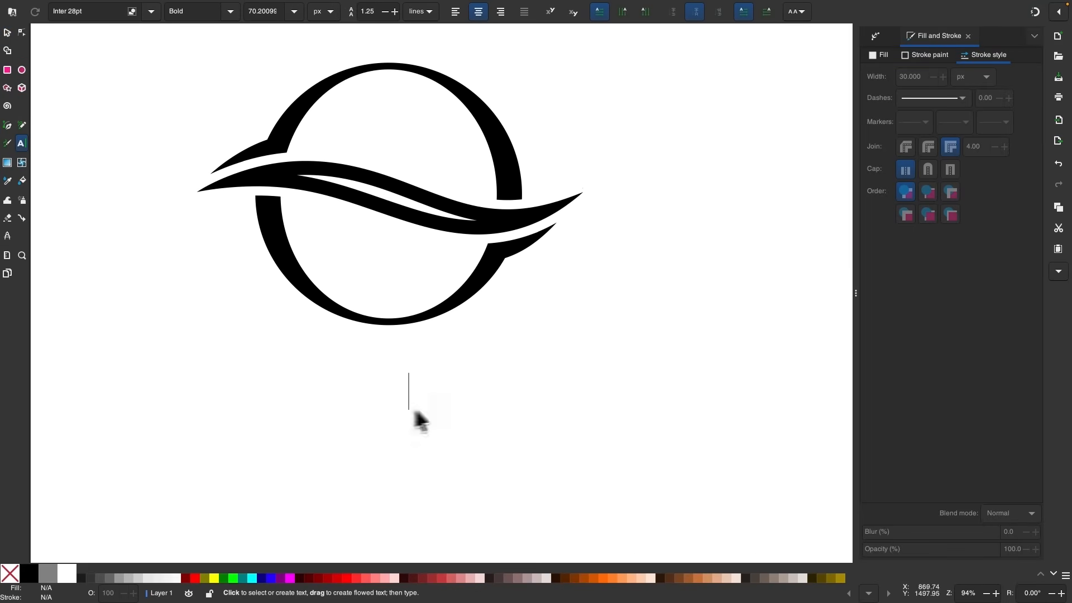
pyautogui.write('A')
pyautogui.scroll(2, 508, 439)
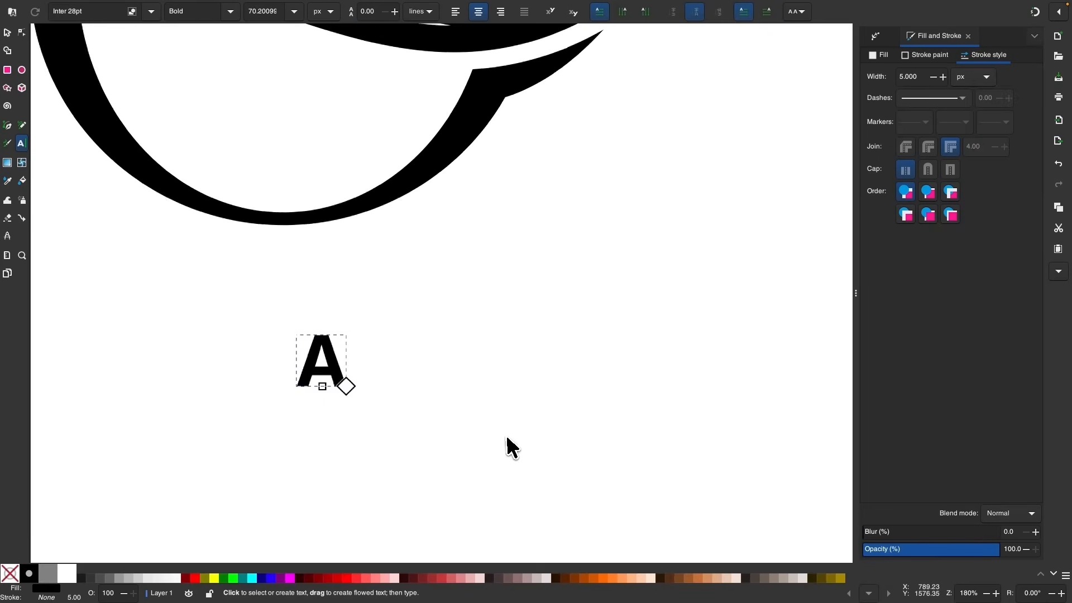
pyautogui.hscroll(-2, 506, 440)
pyautogui.scroll(-1, 506, 440)
pyautogui.click(7, 32)
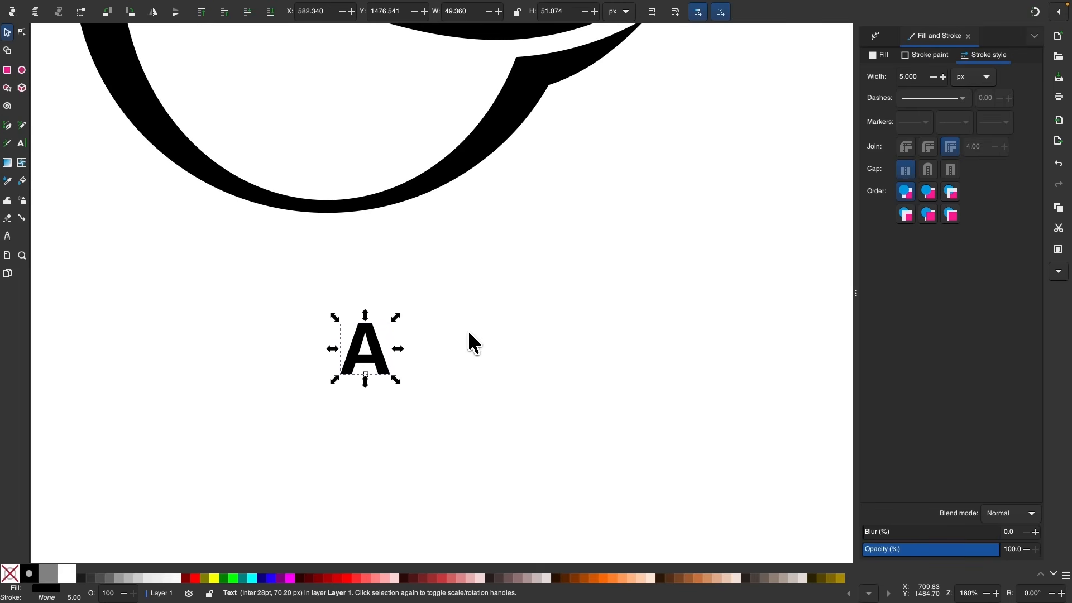
# - Search the font list for "freeser", set the letter A to FreeSerif Medium, and clear the font search
pyautogui.click(248, 9)
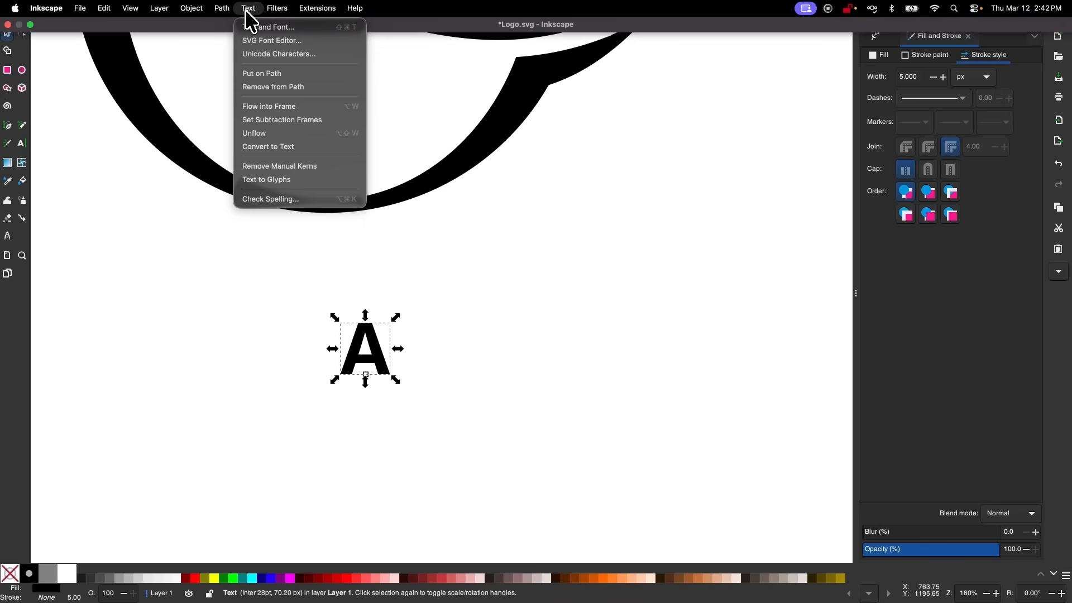
pyautogui.click(254, 26)
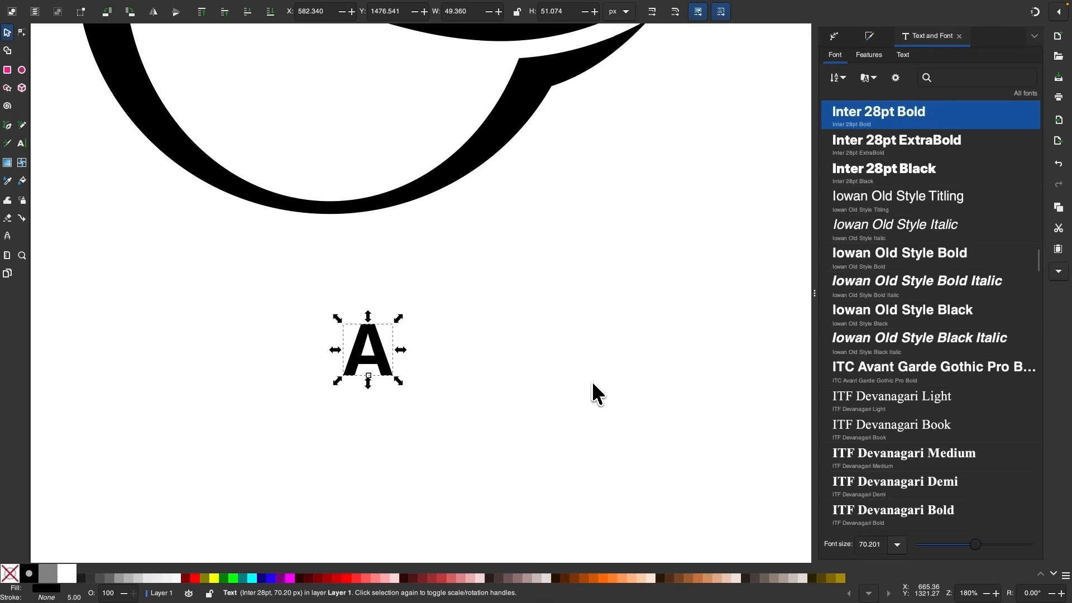
pyautogui.click(978, 79)
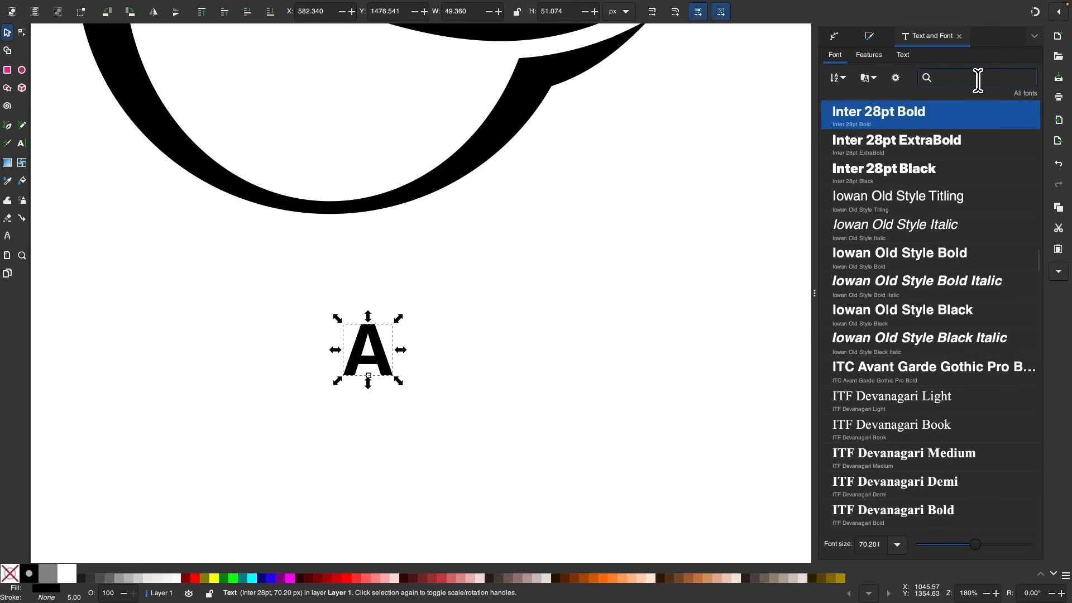
pyautogui.write('free')
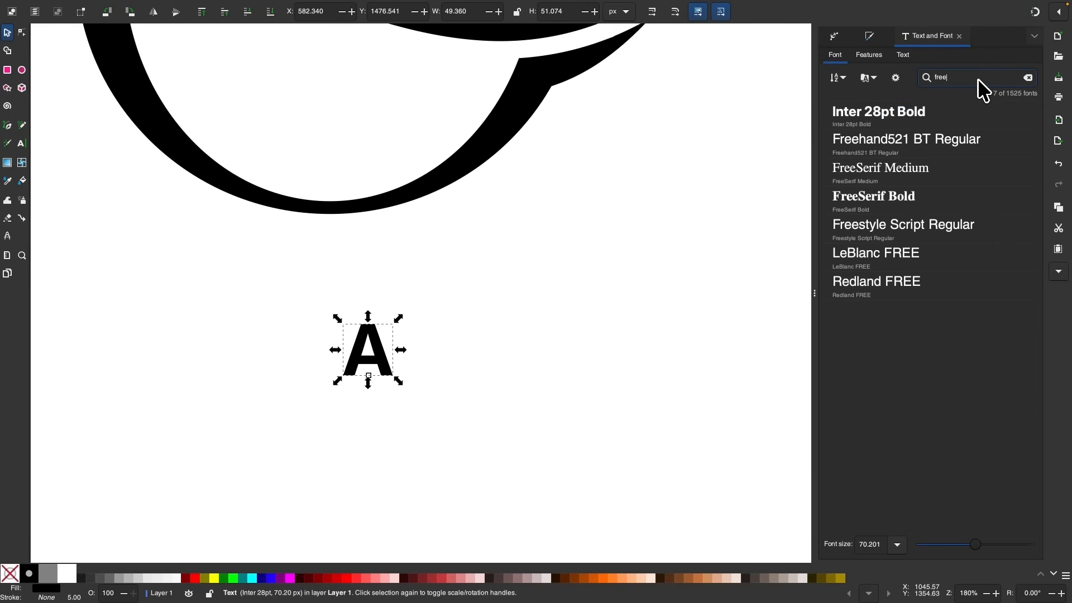
pyautogui.write('ser')
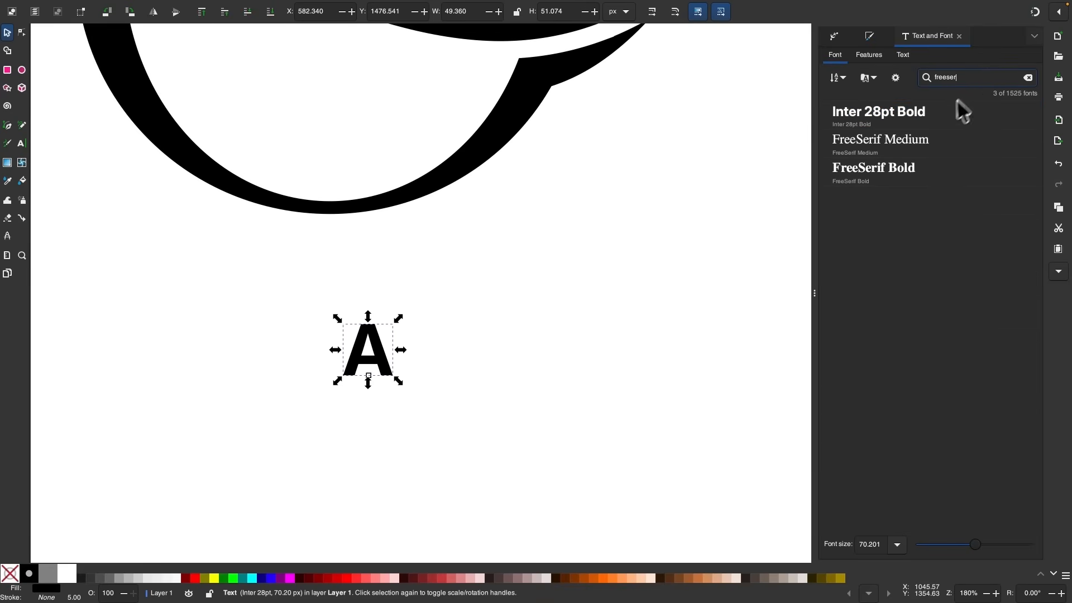
pyautogui.click(889, 146)
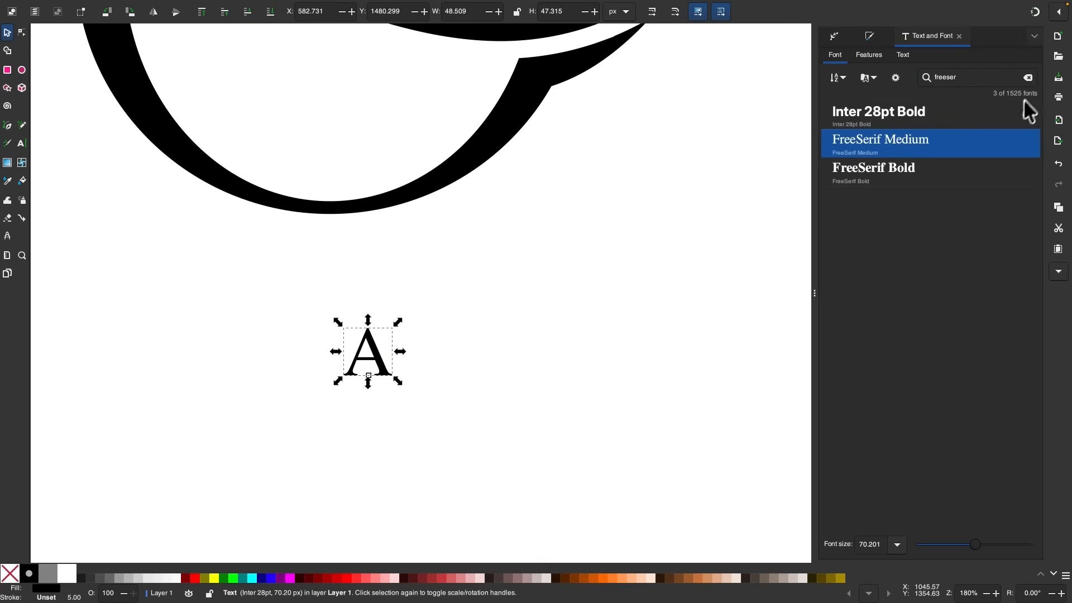
pyautogui.scroll(5, 390, 315)
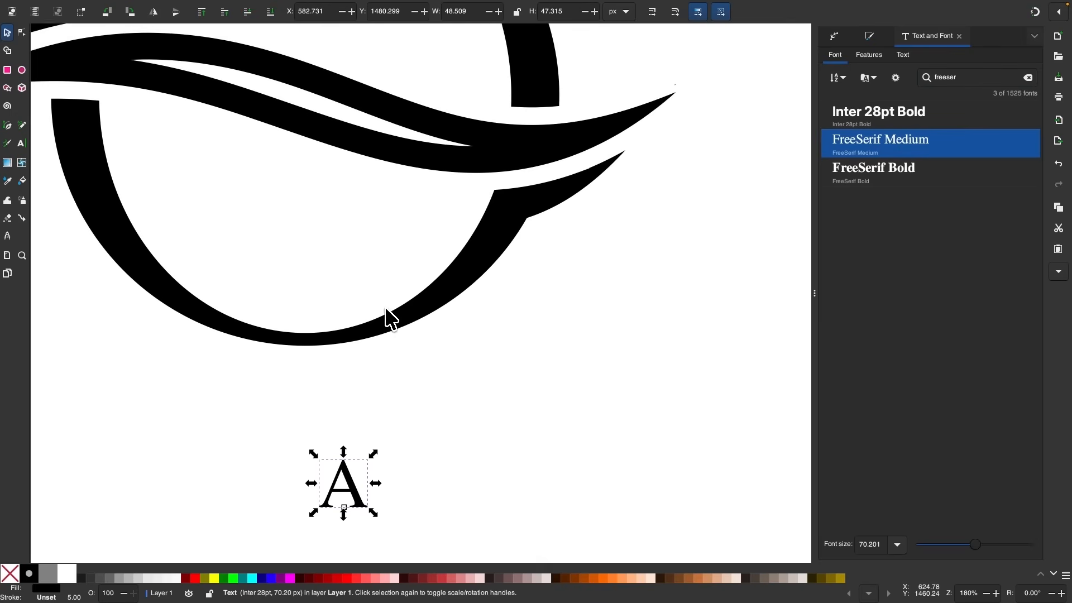
pyautogui.scroll(-8, 335, 279)
pyautogui.hscroll(-3, 335, 280)
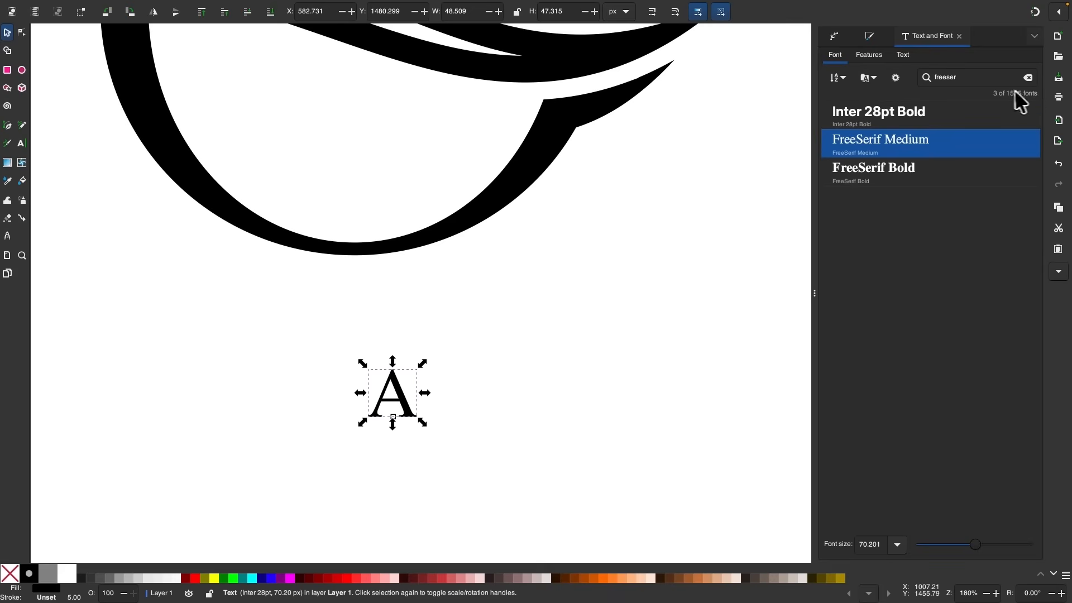
pyautogui.click(1029, 77)
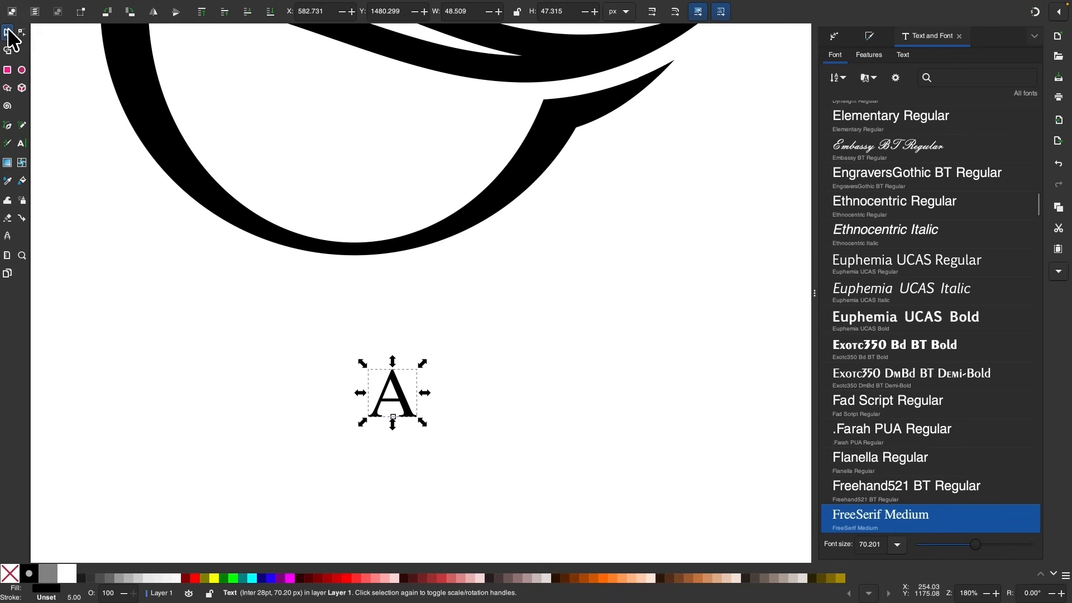
# - Scale the letter A up proportionally to about 316 by 308 px
pyautogui.scroll(-3, 450, 354)
pyautogui.hscroll(1, 450, 354)
pyautogui.moveTo(390, 324); pyautogui.dragTo(657, 328)
pyautogui.keyDown('ctrl'); pyautogui.scroll(-3, 510, 346); pyautogui.keyUp('ctrl')
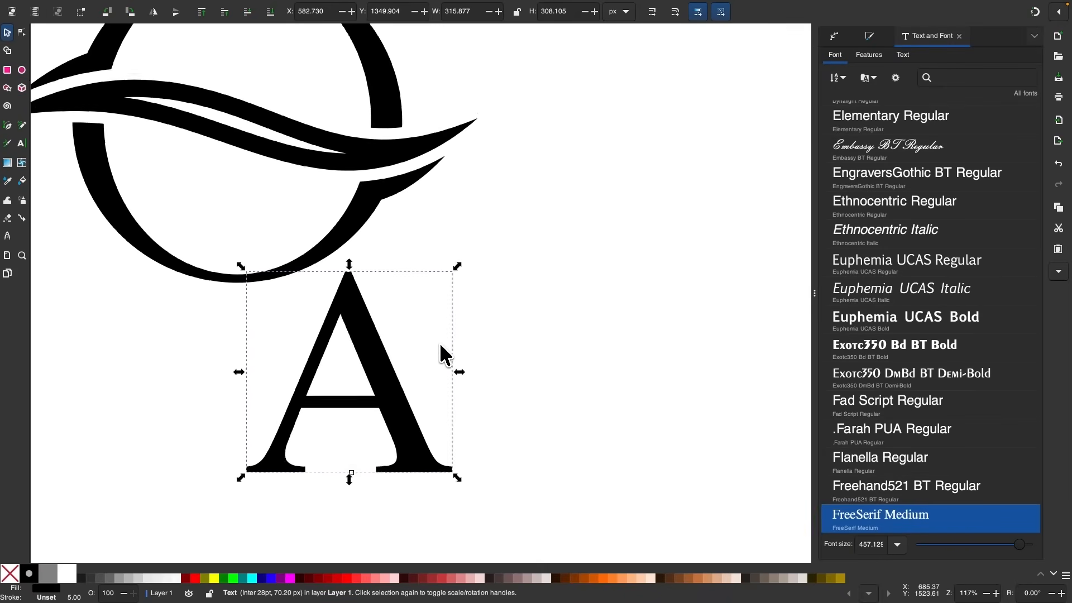
pyautogui.keyDown('ctrl'); pyautogui.scroll(-1, 441, 352); pyautogui.keyUp('ctrl')
# - Move the enlarged letter A across the emblem onto the empty canvas at the emblem's lower right
pyautogui.moveTo(378, 388); pyautogui.dragTo(469, 266)
pyautogui.scroll(5, 270, 142)
pyautogui.hscroll(-2, 271, 142)
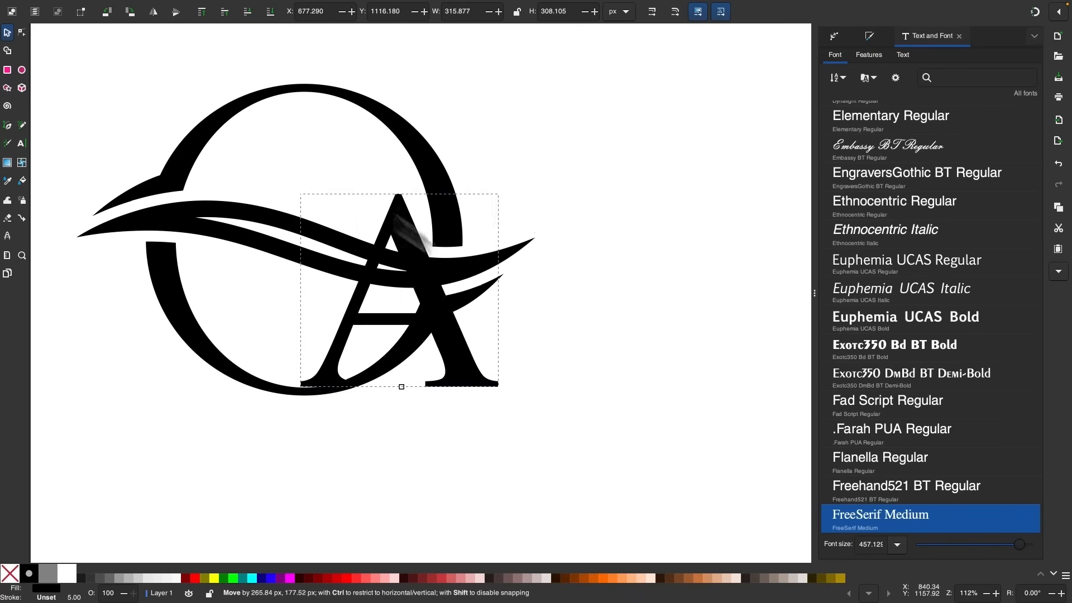
pyautogui.moveTo(403, 235); pyautogui.dragTo(586, 336)
pyautogui.scroll(-3, 584, 301)
pyautogui.hscroll(3, 584, 301)
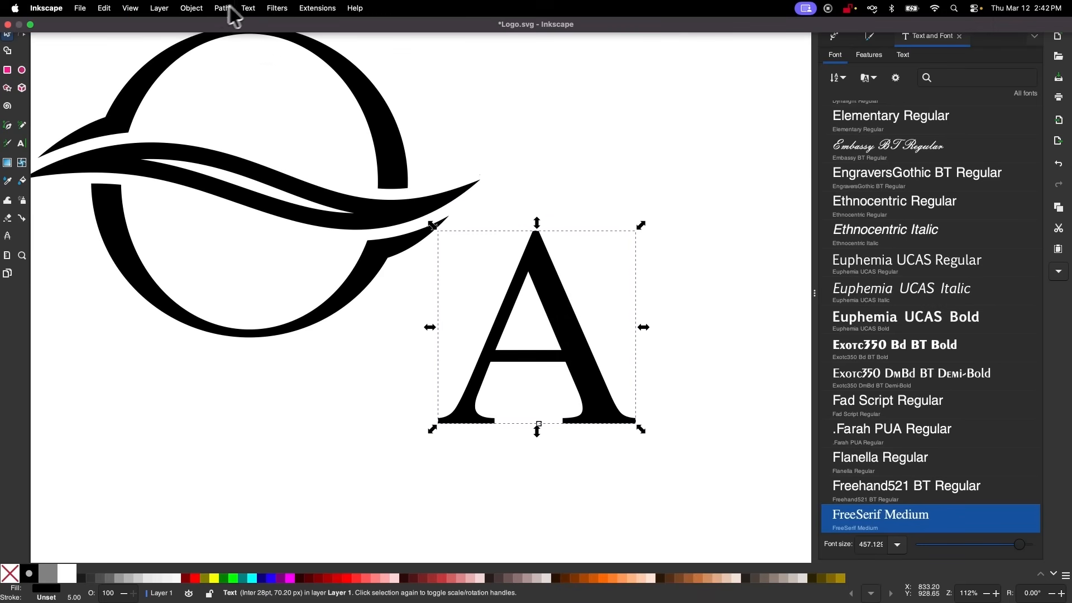
# - Convert the letter A from text into an editable path with Object to Path and deselect it
pyautogui.click(197, 8)
pyautogui.moveTo(222, 9)
pyautogui.click(223, 28)
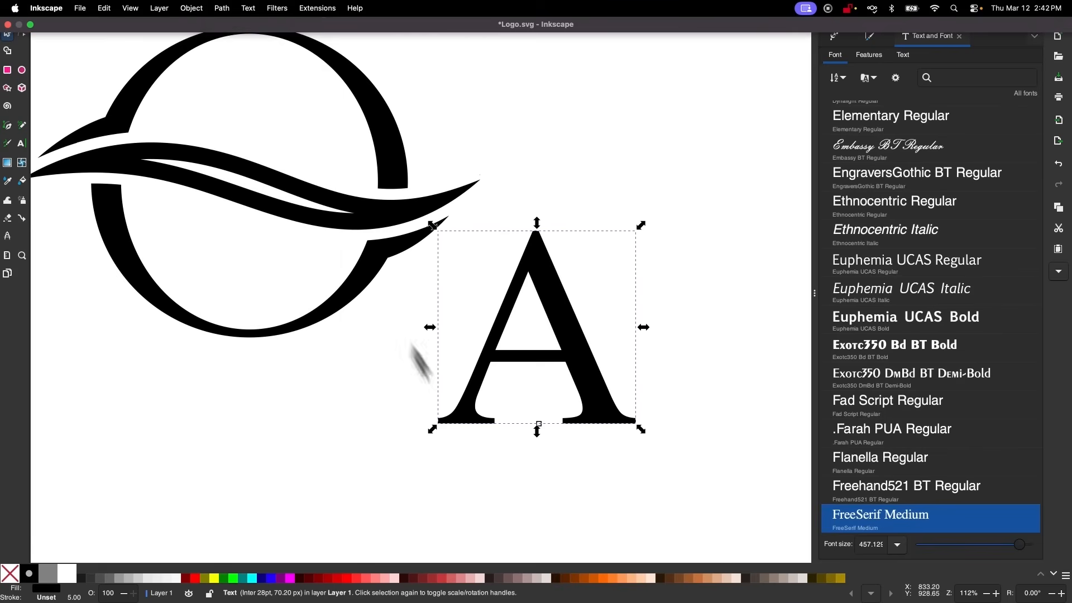
pyautogui.scroll(3, 557, 391)
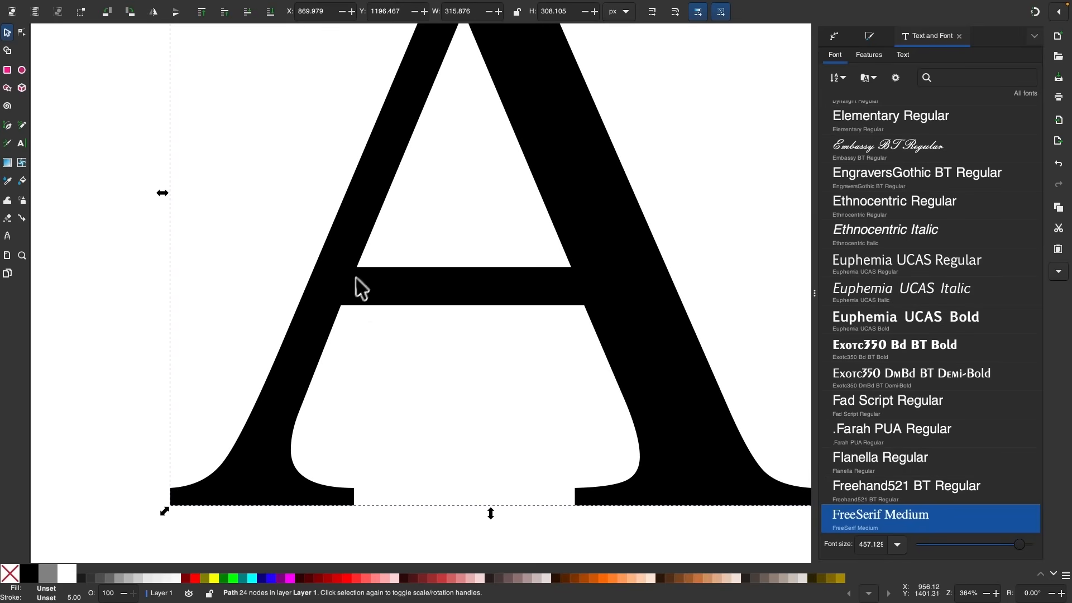
pyautogui.click(558, 387)
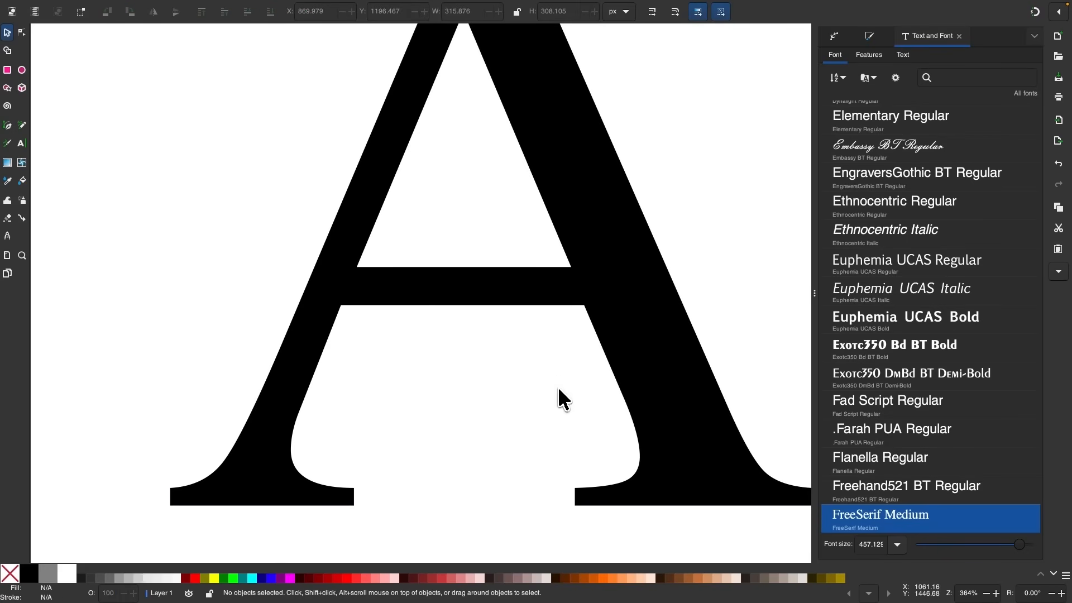
# - Enable snapping and draw a closed six-node Pen path, about 121 by 73 px, around the A's crossbar, snapped to its four corners
pyautogui.click(8, 125)
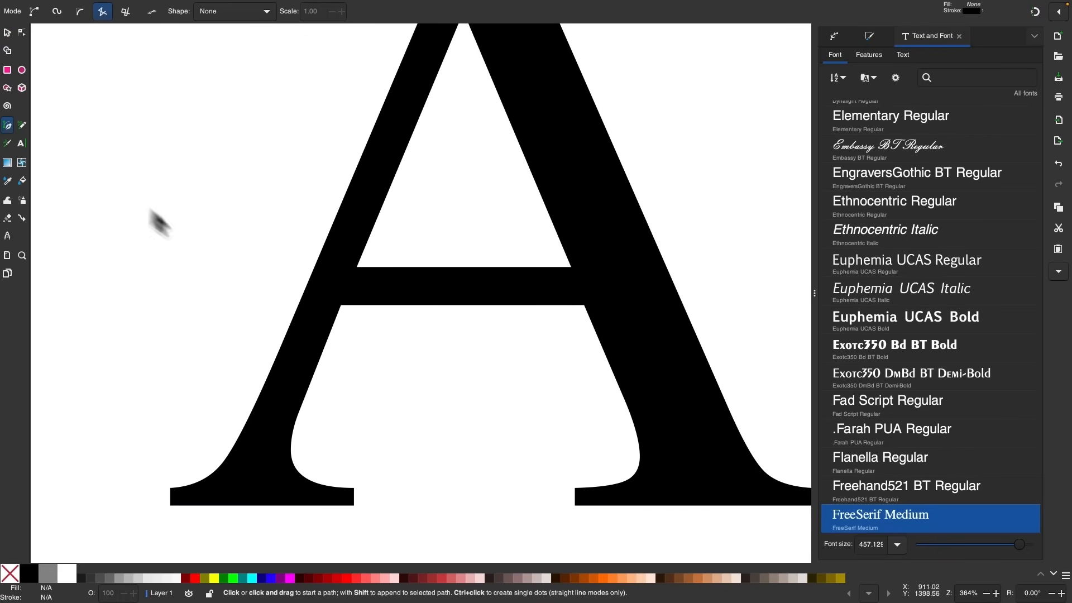
pyautogui.click(1036, 12)
pyautogui.keyDown('ctrl'); pyautogui.scroll(1, 379, 370); pyautogui.keyUp('ctrl')
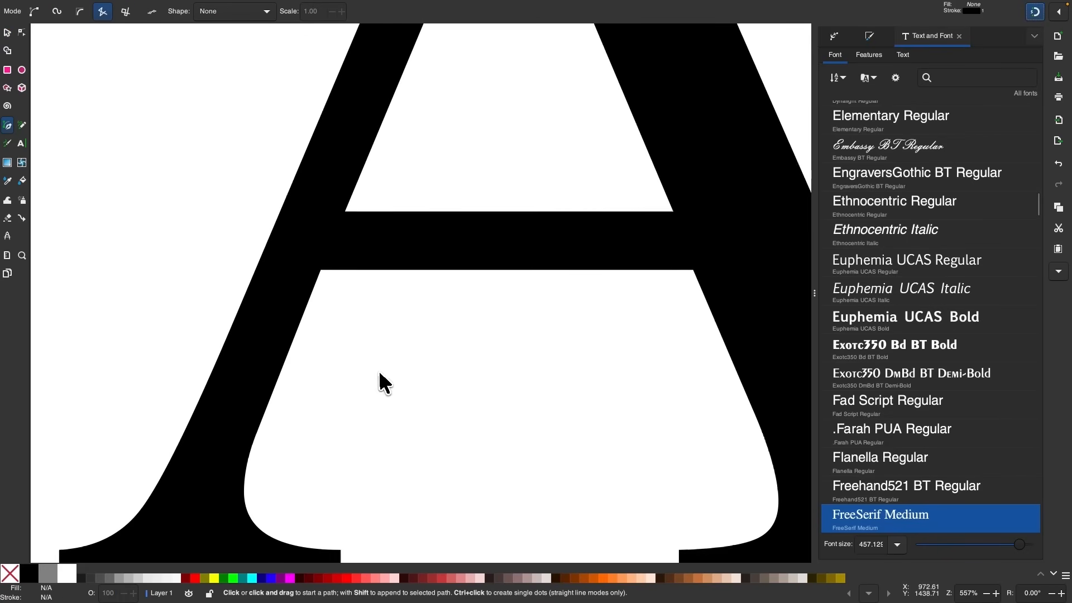
pyautogui.click(321, 271)
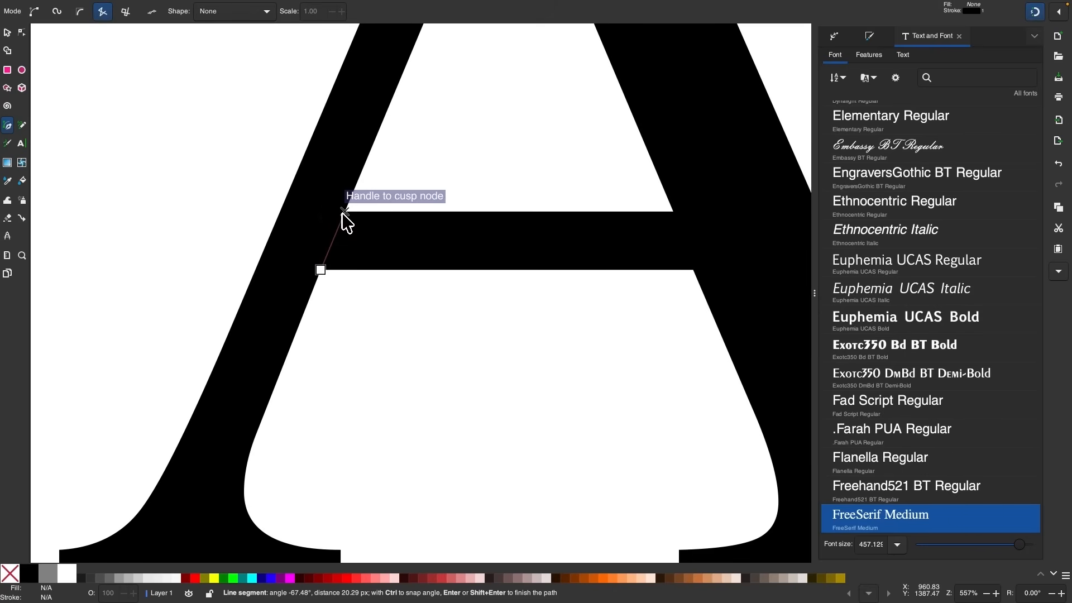
pyautogui.click(345, 211)
pyautogui.click(498, 111)
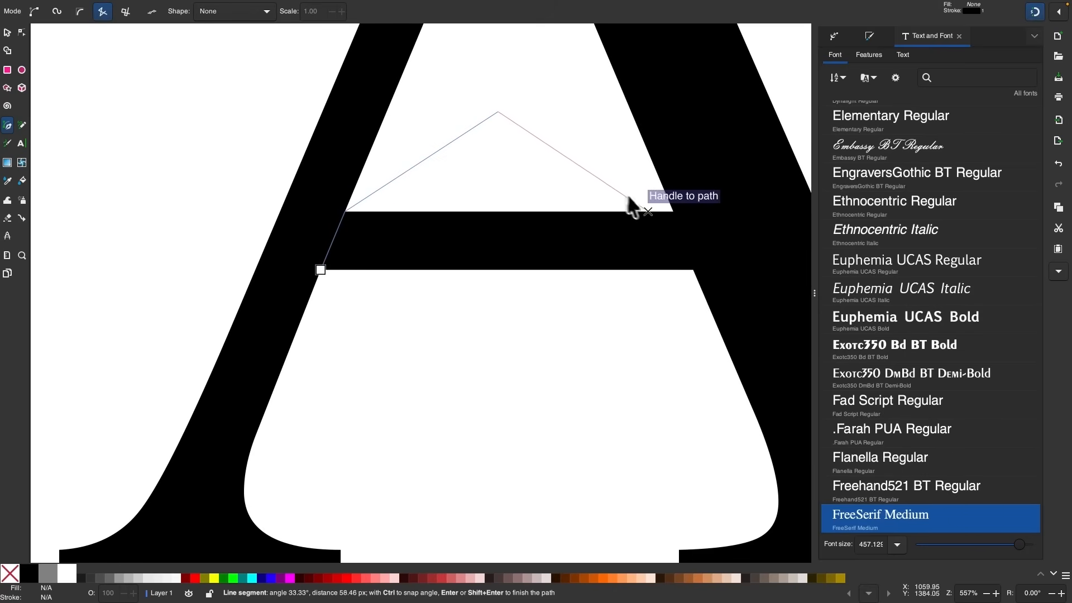
pyautogui.click(672, 211)
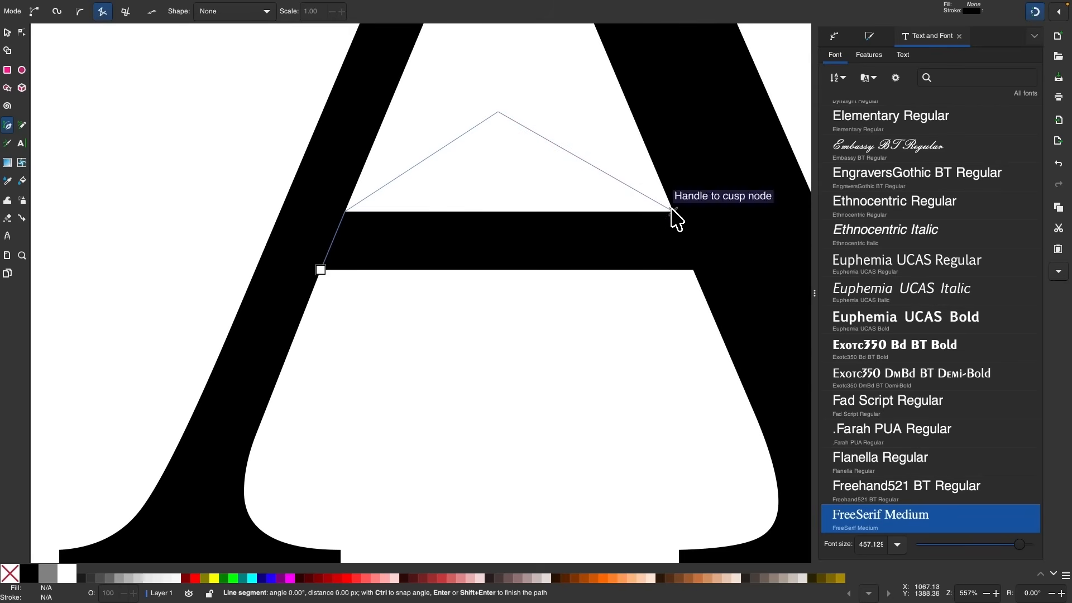
pyautogui.click(693, 269)
pyautogui.click(578, 335)
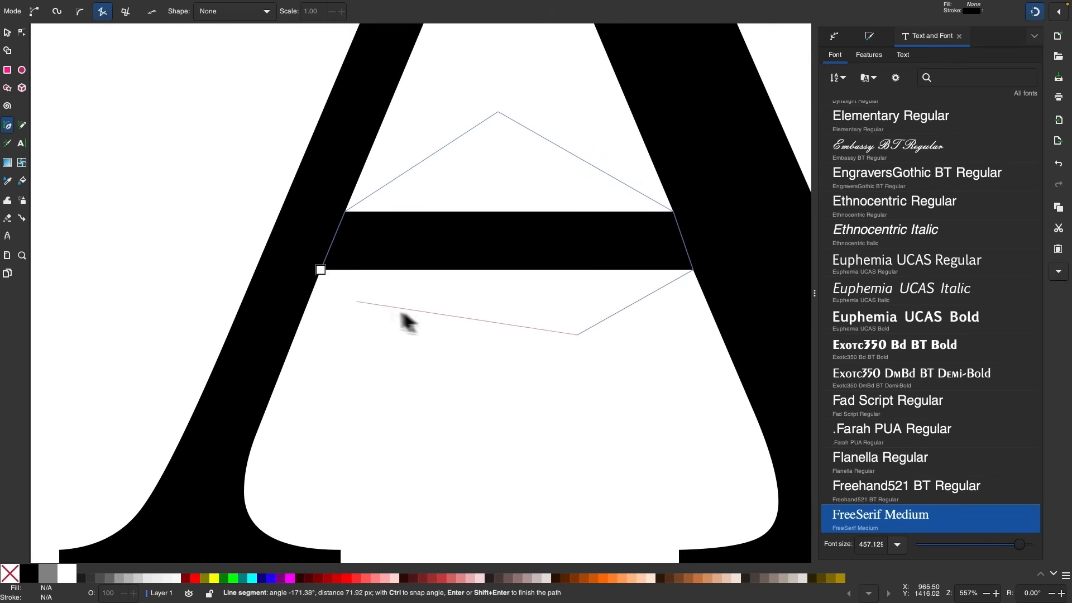
pyautogui.click(320, 269)
pyautogui.keyDown('ctrl'); pyautogui.scroll(-1, 410, 397); pyautogui.keyUp('ctrl')
pyautogui.keyDown('ctrl'); pyautogui.scroll(-1, 413, 394); pyautogui.keyUp('ctrl')
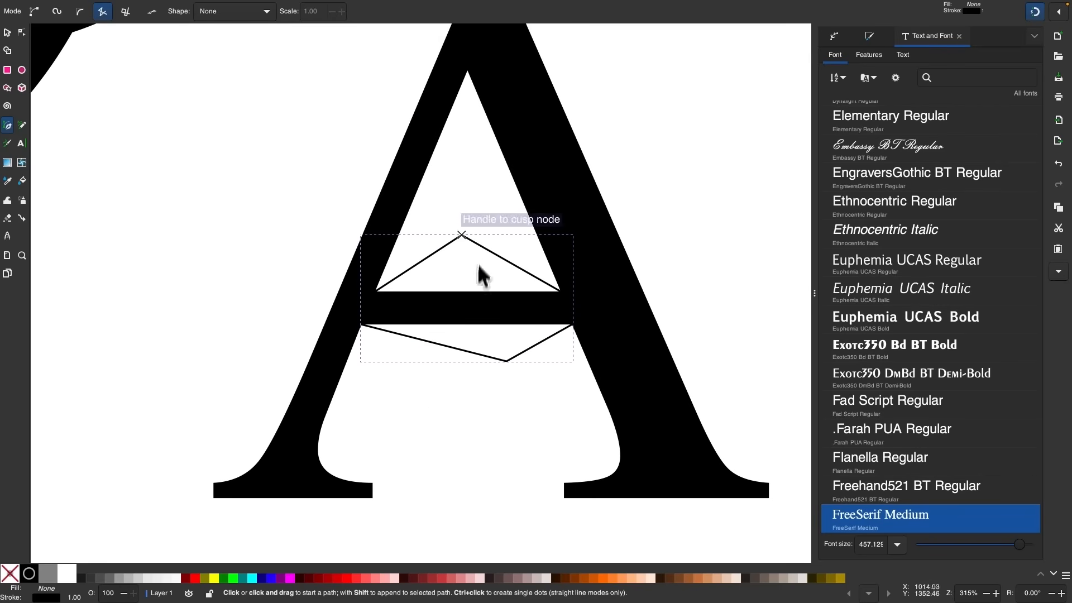
pyautogui.click(7, 32)
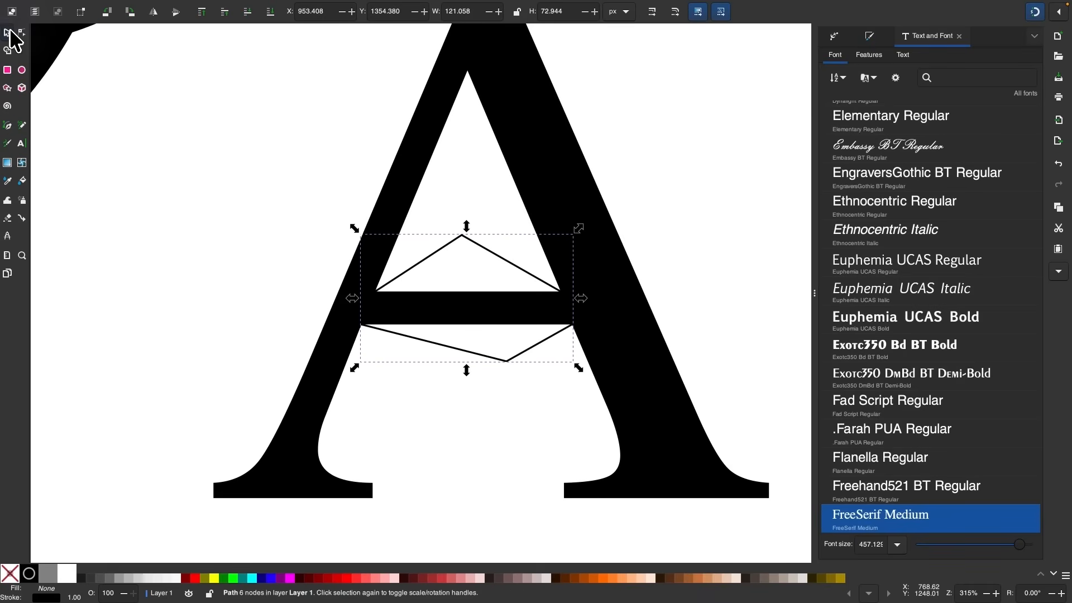
# - Select the letter A together with the six-node crossbar shape and subtract the shape from the letter with Difference
pyautogui.keyDown('ctrl'); pyautogui.scroll(-2, 383, 322); pyautogui.keyUp('ctrl')
pyautogui.moveTo(690, 473); pyautogui.dragTo(263, 92)
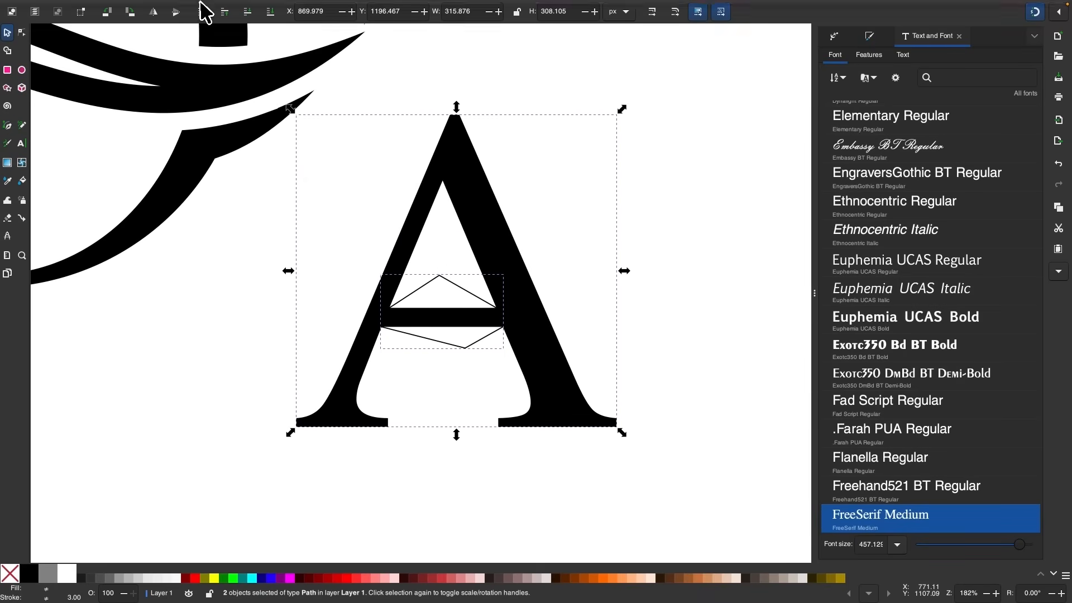
pyautogui.click(223, 9)
pyautogui.click(237, 88)
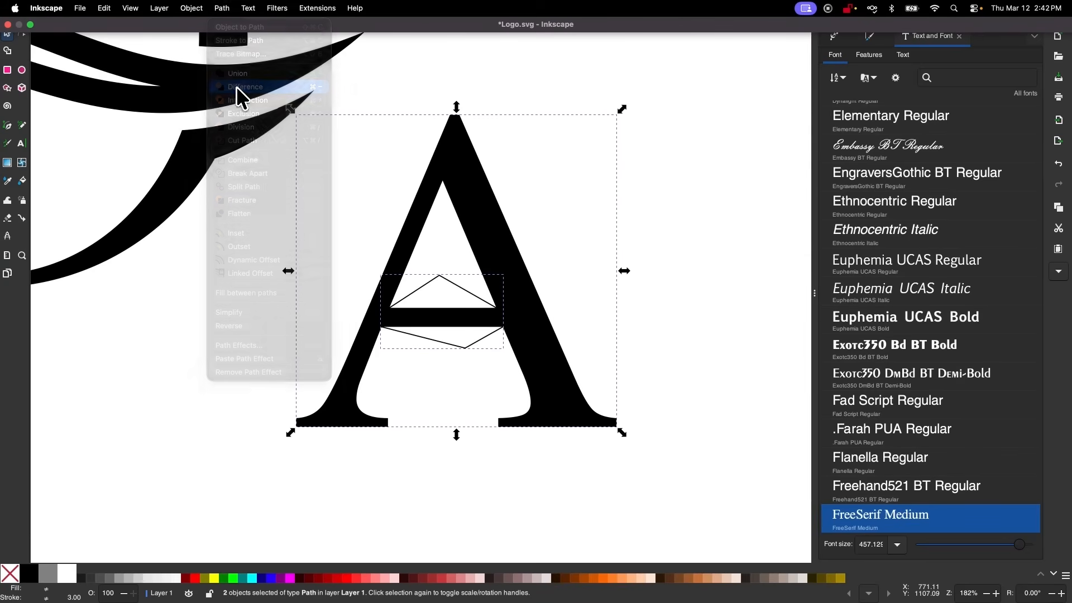
# - Delete the two leftover crossbar nodes on the inner edge of the A's thick right leg
pyautogui.scroll(2, 464, 329)
pyautogui.scroll(2, 463, 329)
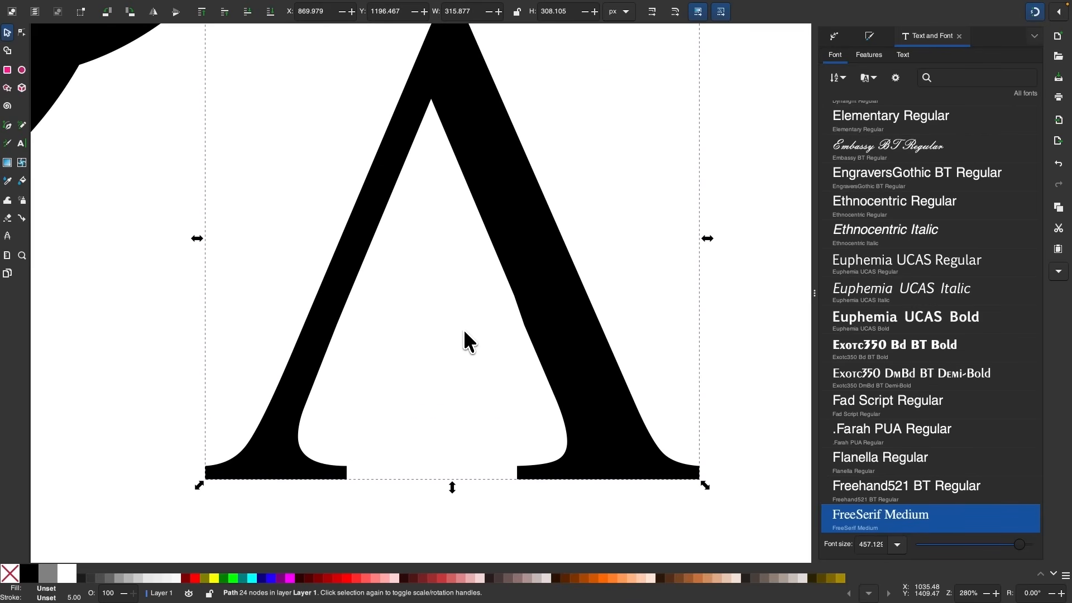
pyautogui.scroll(2, 417, 357)
pyautogui.scroll(1, 417, 368)
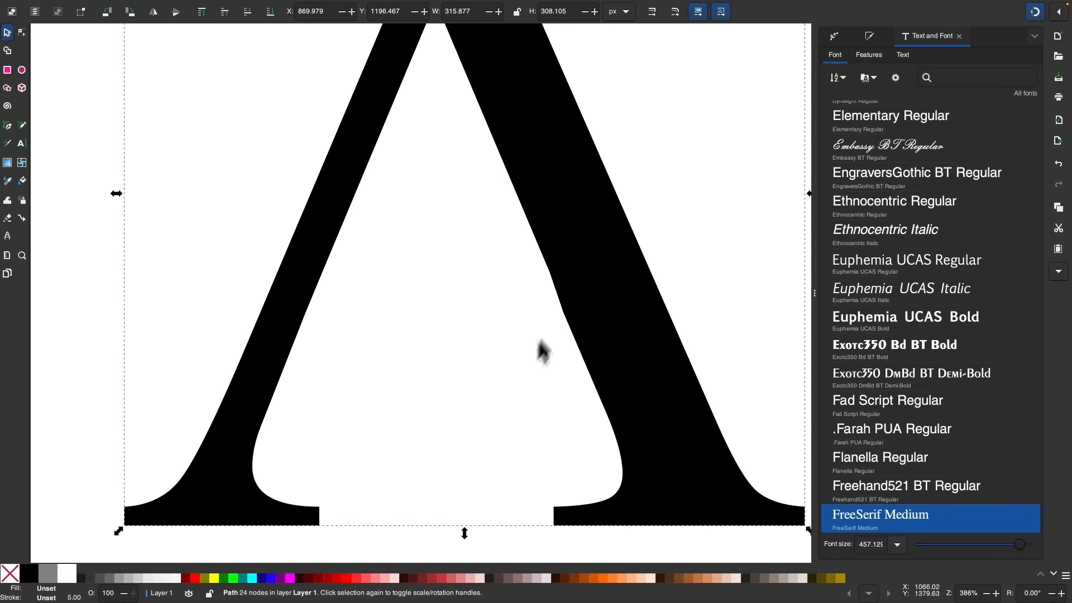
pyautogui.scroll(2, 575, 324)
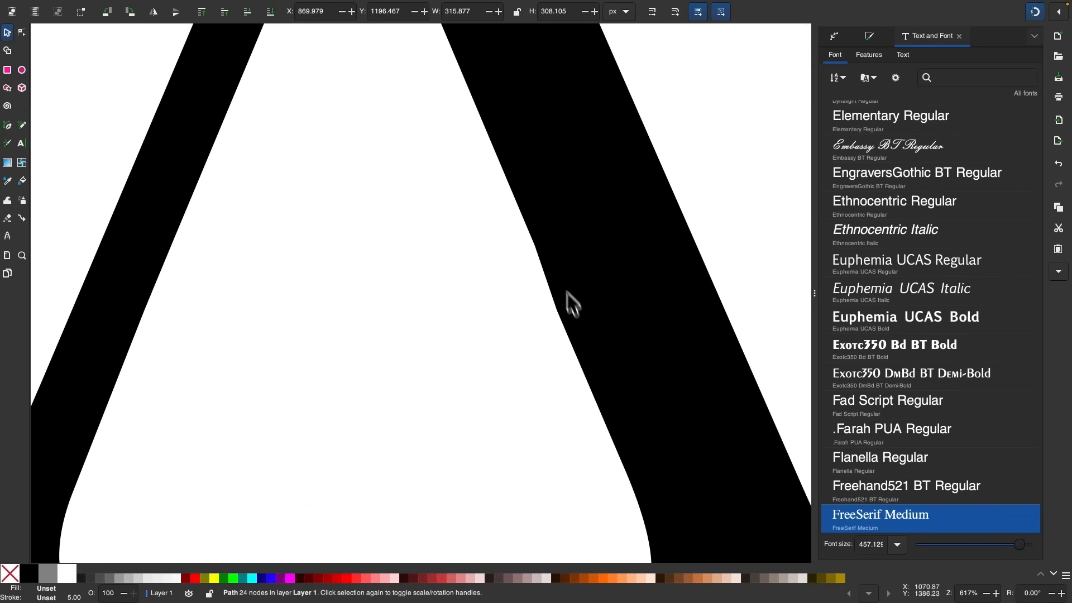
pyautogui.scroll(-2, 414, 318)
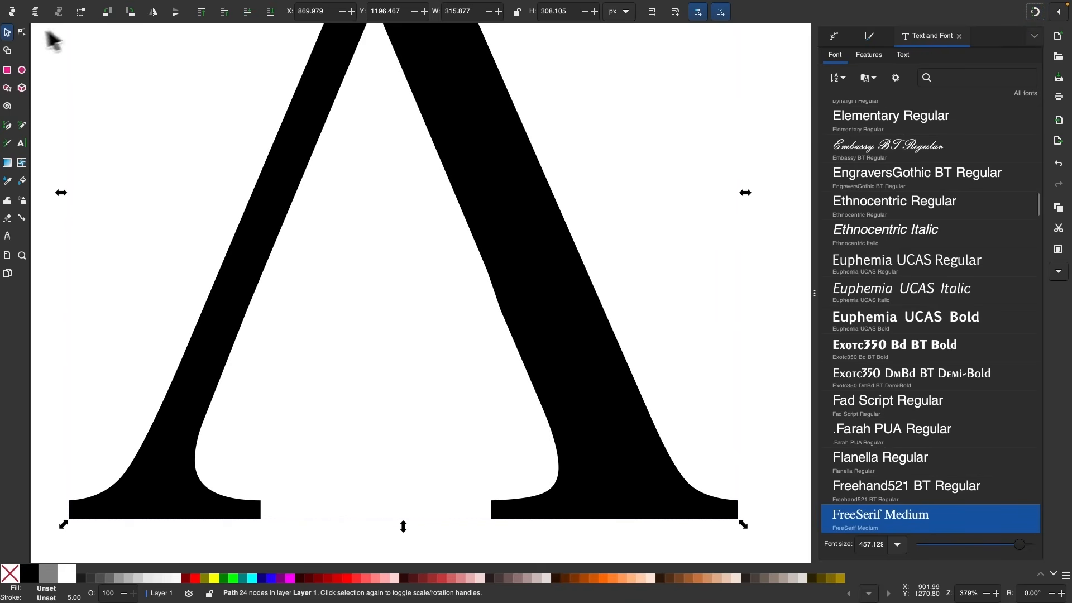
pyautogui.click(22, 33)
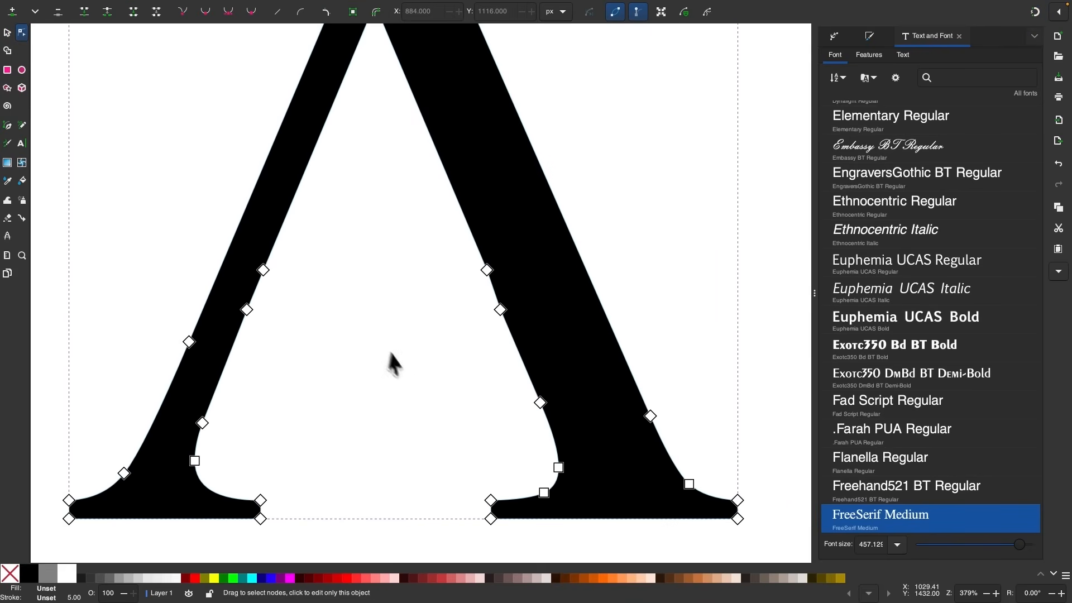
pyautogui.scroll(-1, 391, 364)
pyautogui.moveTo(393, 212); pyautogui.dragTo(553, 317)
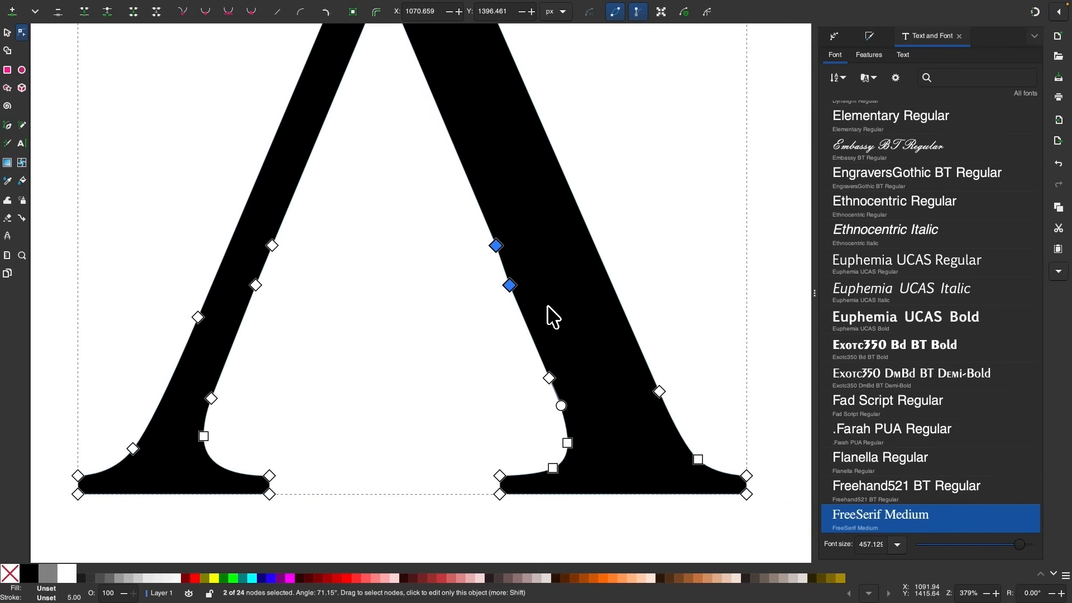
pyautogui.press('Delete')
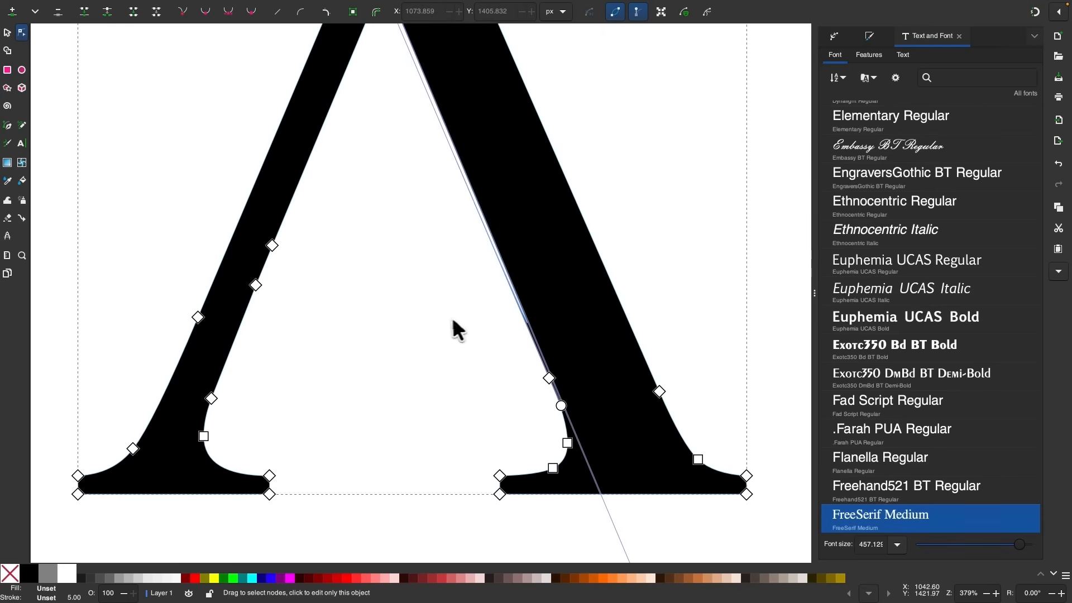
# - Retract both Bezier handles of the thick leg's inner edge, at its lower end and at the inner apex, to straighten it
pyautogui.scroll(-3, 454, 321)
pyautogui.scroll(-1, 446, 328)
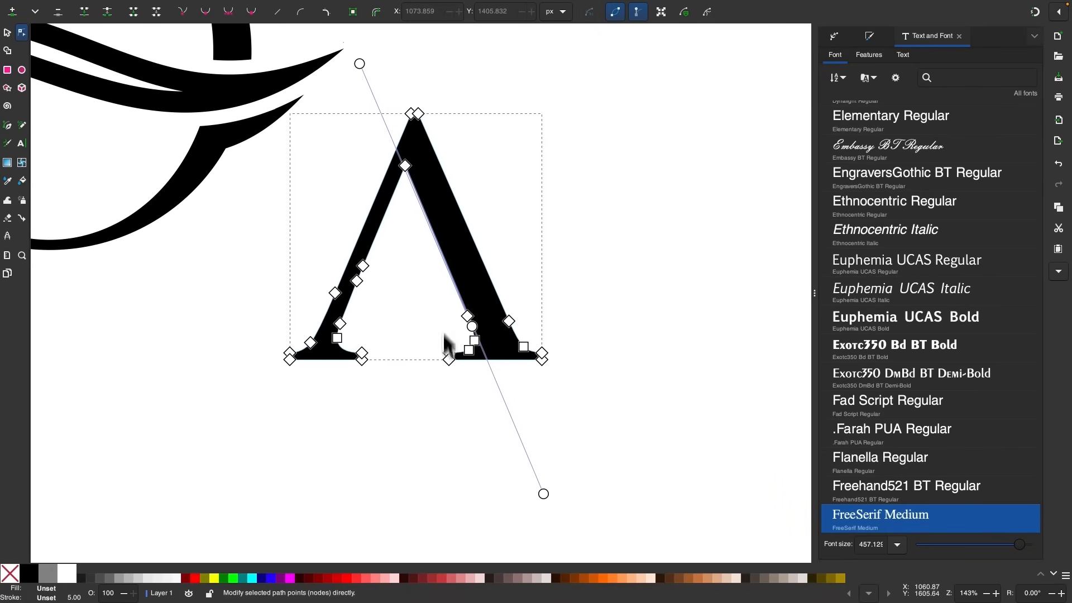
pyautogui.scroll(2, 442, 474)
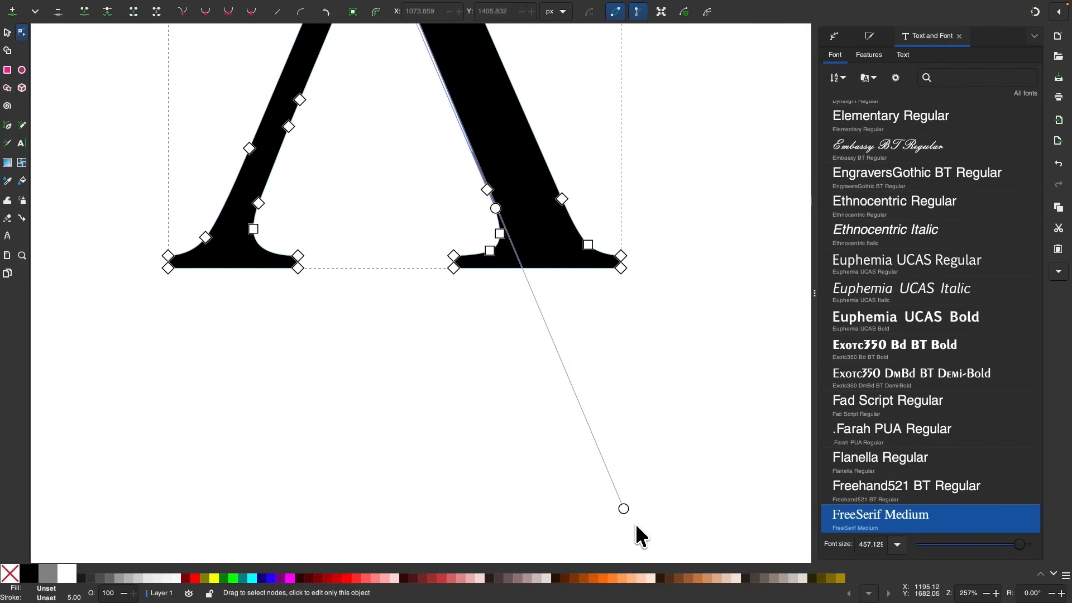
pyautogui.keyDown('ctrl'); pyautogui.click(625, 509); pyautogui.keyUp('ctrl')
pyautogui.scroll(5, 436, 229)
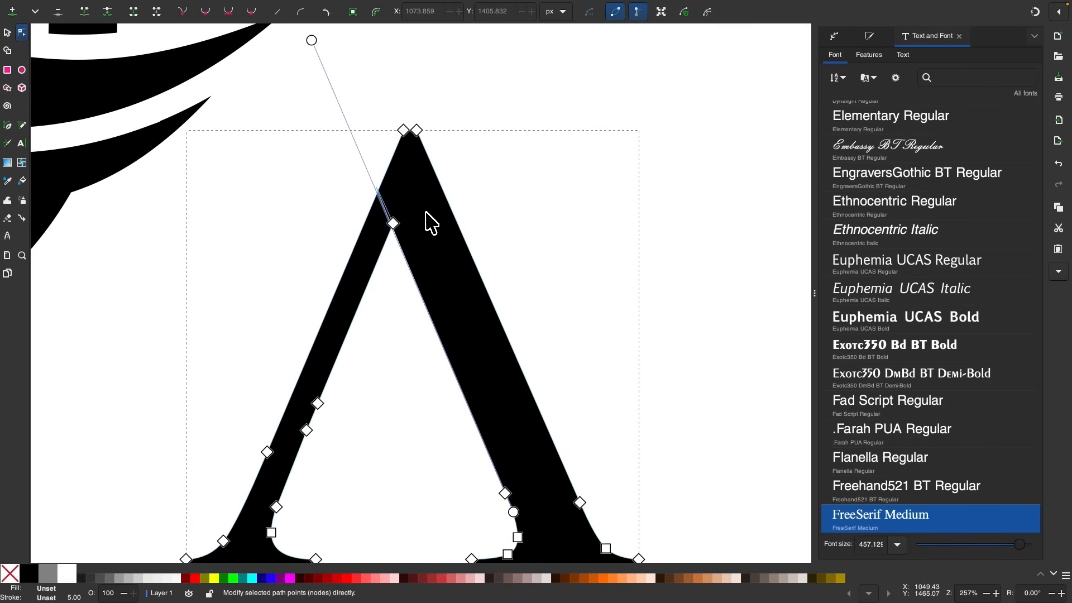
pyautogui.hscroll(-1, 426, 213)
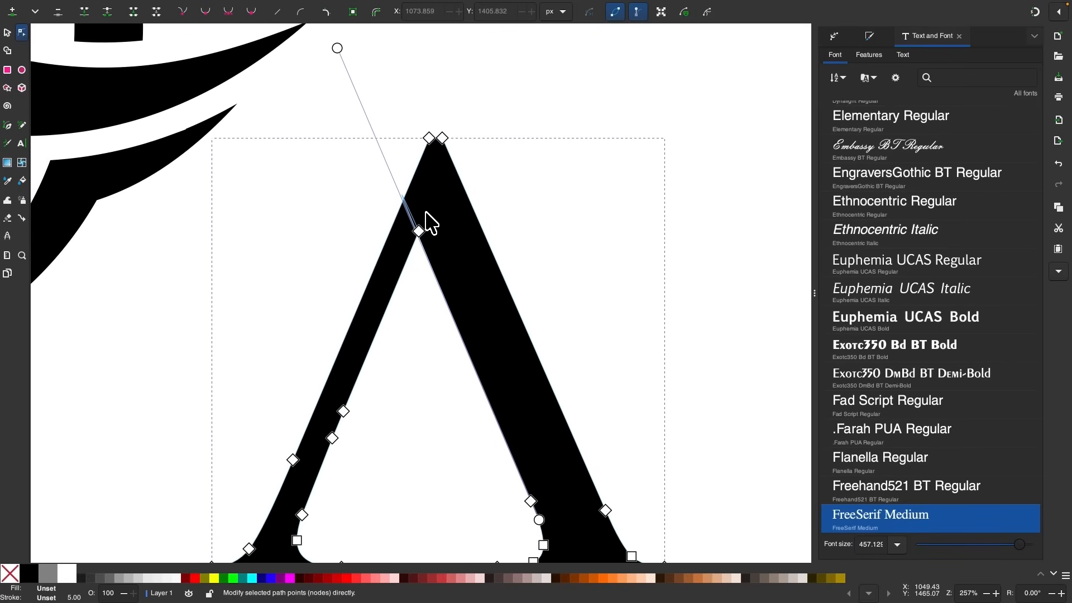
pyautogui.keyDown('ctrl'); pyautogui.click(337, 48); pyautogui.keyUp('ctrl')
pyautogui.scroll(-3, 394, 407)
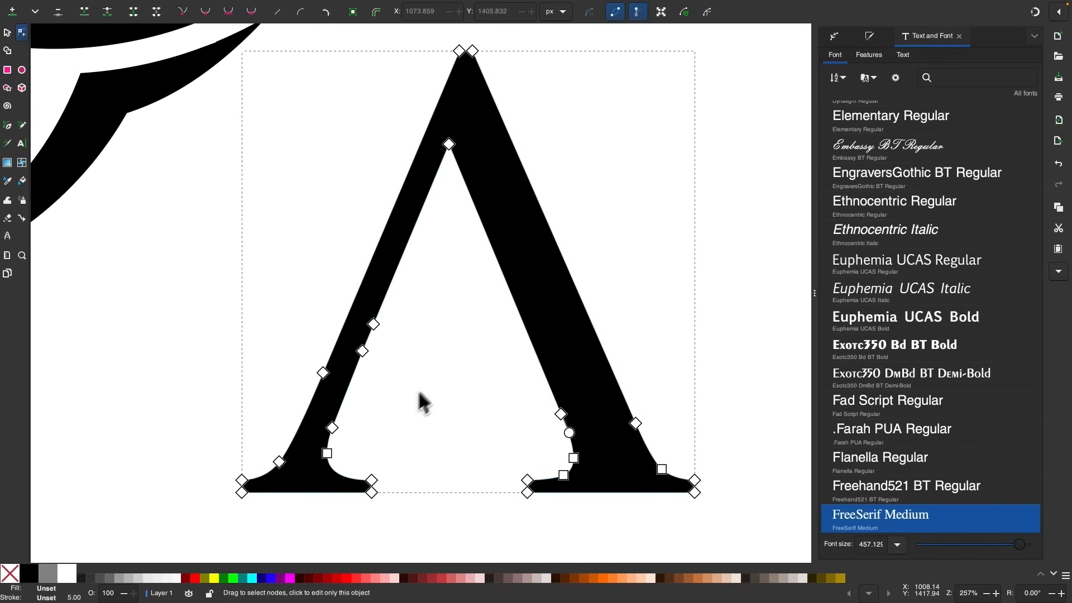
# - Delete the two leftover crossbar nodes on the thin left leg's inner edge and retract that edge's two Bezier handles
pyautogui.keyDown('ctrl'); pyautogui.scroll(1, 435, 385); pyautogui.keyUp('ctrl')
pyautogui.moveTo(445, 388); pyautogui.dragTo(319, 249)
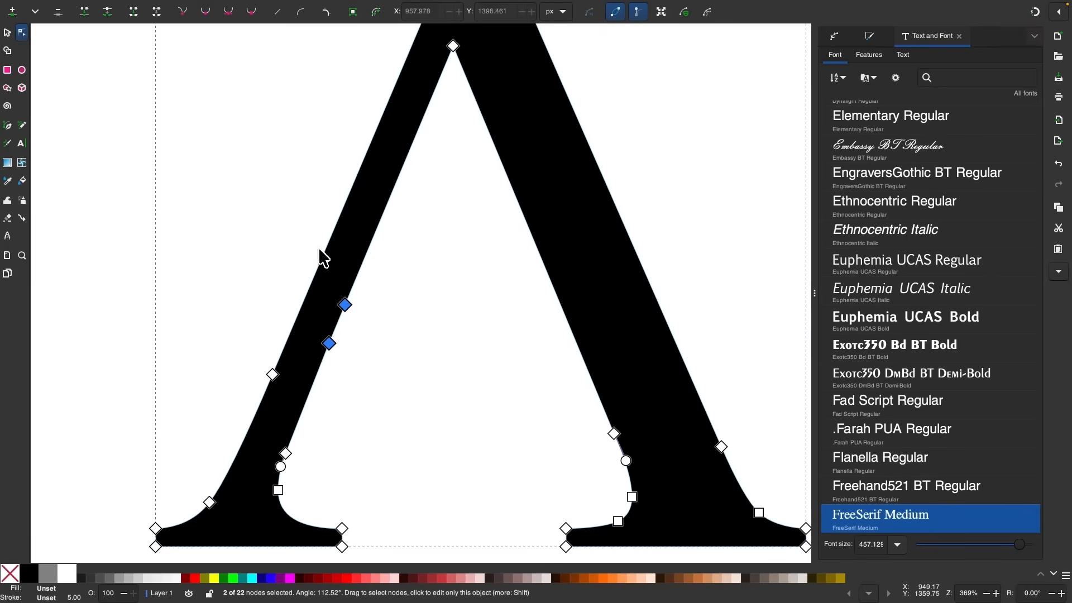
pyautogui.press('Delete')
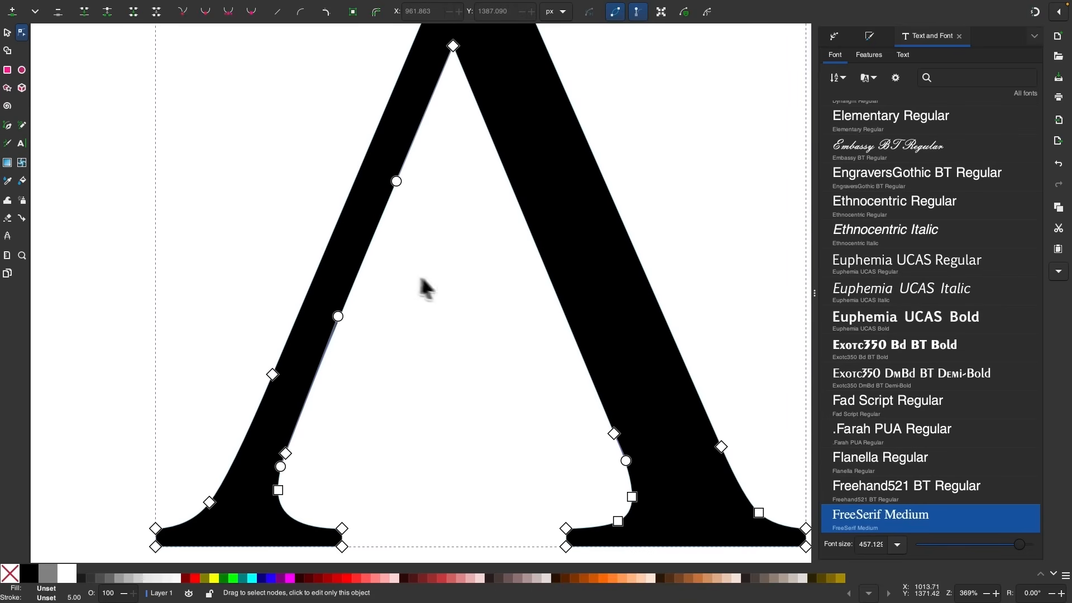
pyautogui.keyDown('ctrl'); pyautogui.keyDown('alt'); pyautogui.click(396, 181); pyautogui.keyUp('alt'); pyautogui.keyUp('ctrl')
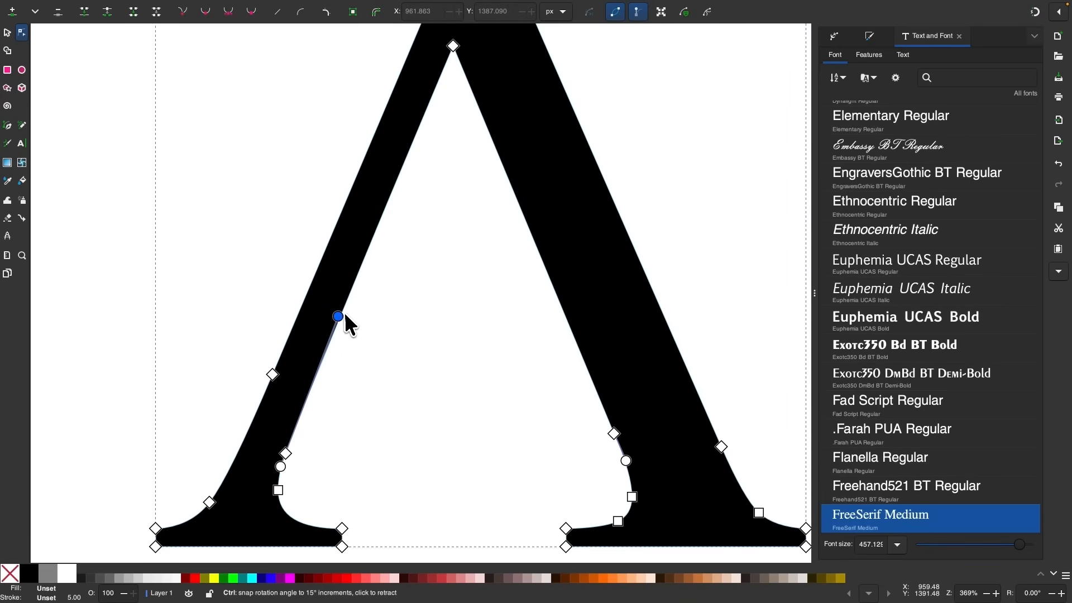
pyautogui.keyDown('ctrl'); pyautogui.keyDown('alt'); pyautogui.click(338, 313); pyautogui.keyUp('alt'); pyautogui.keyUp('ctrl')
pyautogui.scroll(-3, 396, 359)
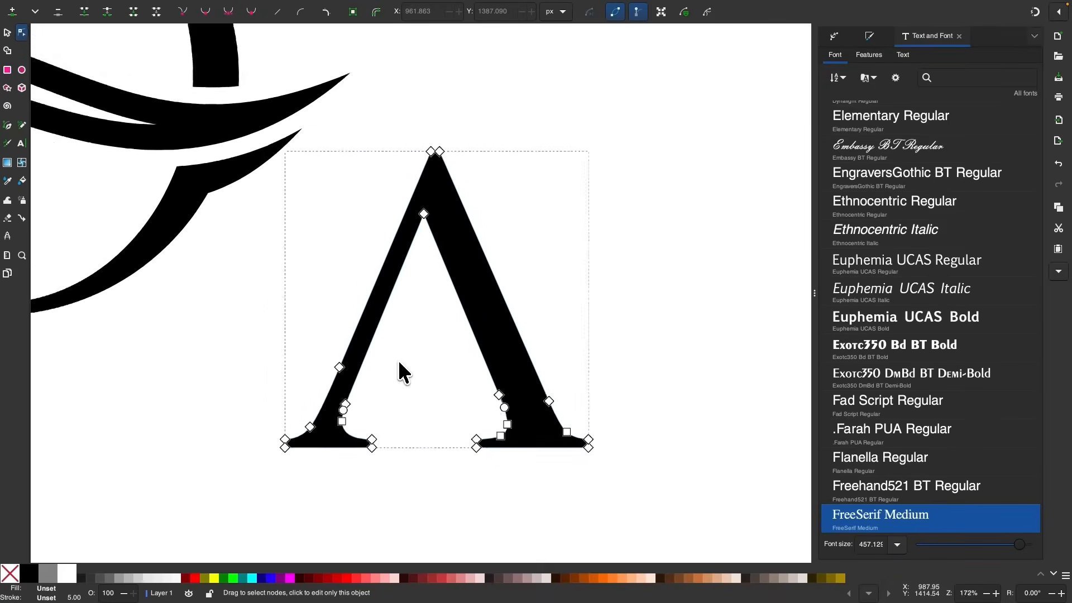
pyautogui.click(7, 32)
pyautogui.scroll(-2, 478, 263)
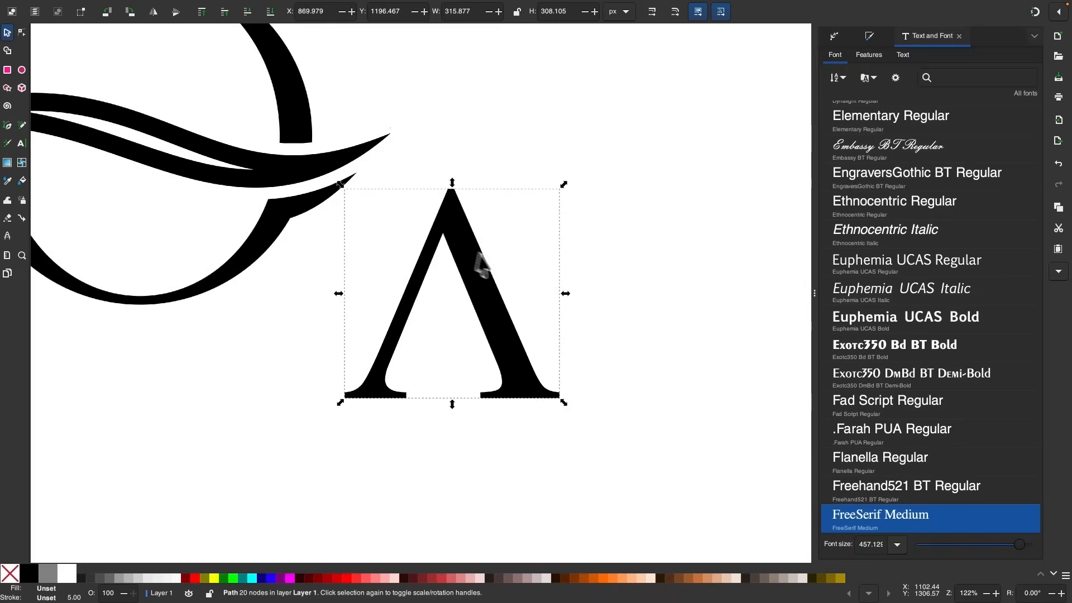
# - Move the crossbar-less A back inside the ring over the swooshes and scale it proportionally to about 328 by 320 px
pyautogui.moveTo(673, 405); pyautogui.dragTo(388, 246)
pyautogui.moveTo(349, 142)
pyautogui.mouseDown()
pyautogui.moveTo(350, 124)
pyautogui.moveTo(348, 143)
pyautogui.mouseUp()
pyautogui.scroll(2, 296, 215)
pyautogui.moveTo(396, 224); pyautogui.dragTo(402, 232)
pyautogui.scroll(2, 387, 286)
pyautogui.scroll(-4, 386, 294)
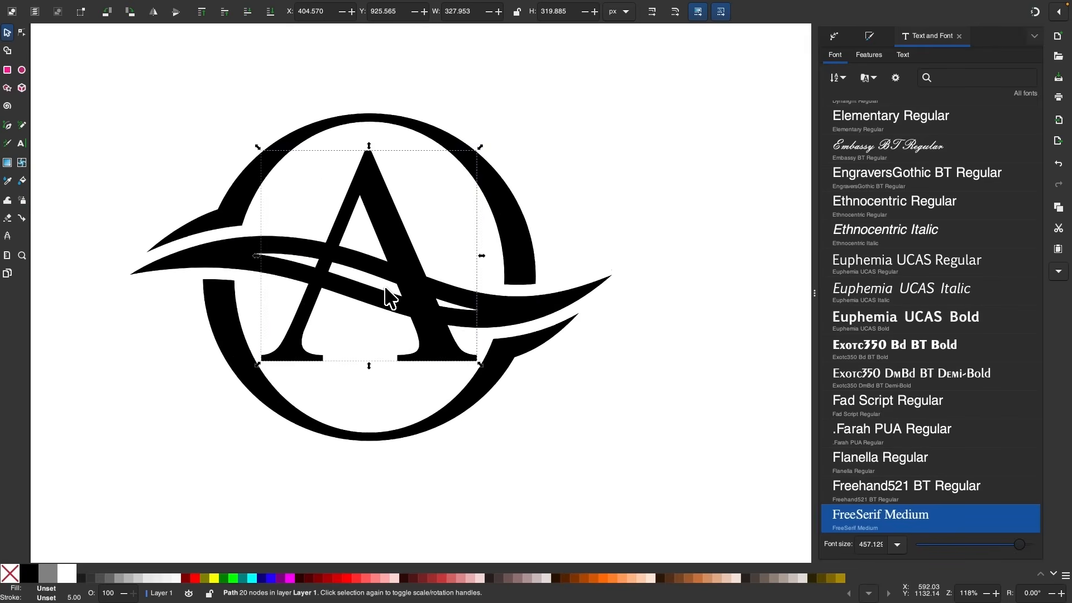
# - Examine how the A and the swooshes are interlaced with gaps in the finished reference logo, and deselect the letter
pyautogui.scroll(5, 385, 294)
pyautogui.scroll(4, 385, 296)
pyautogui.scroll(1, 549, 301)
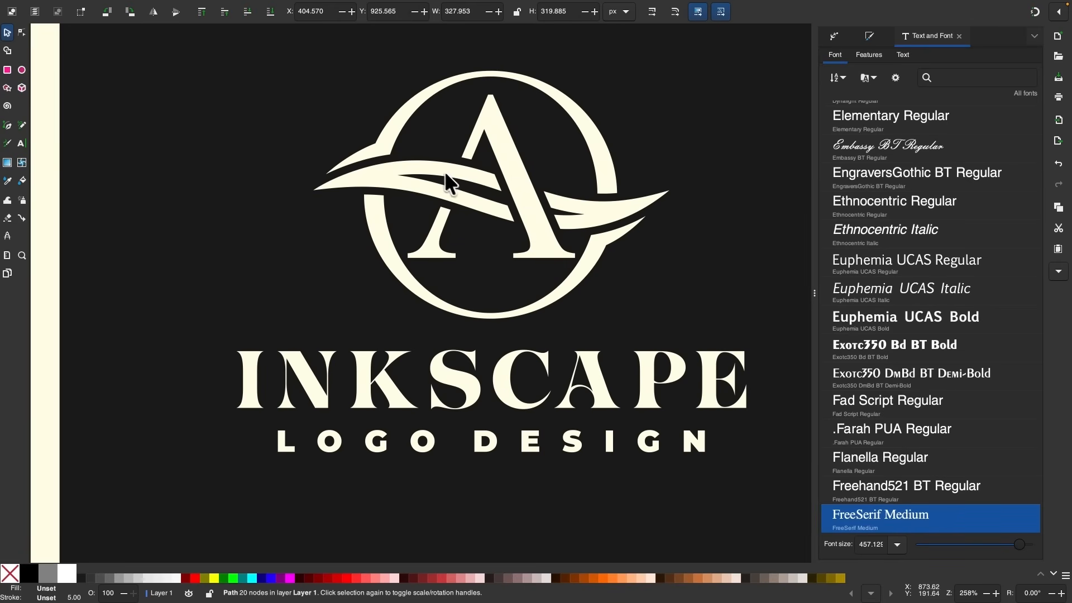
pyautogui.scroll(-14, 453, 205)
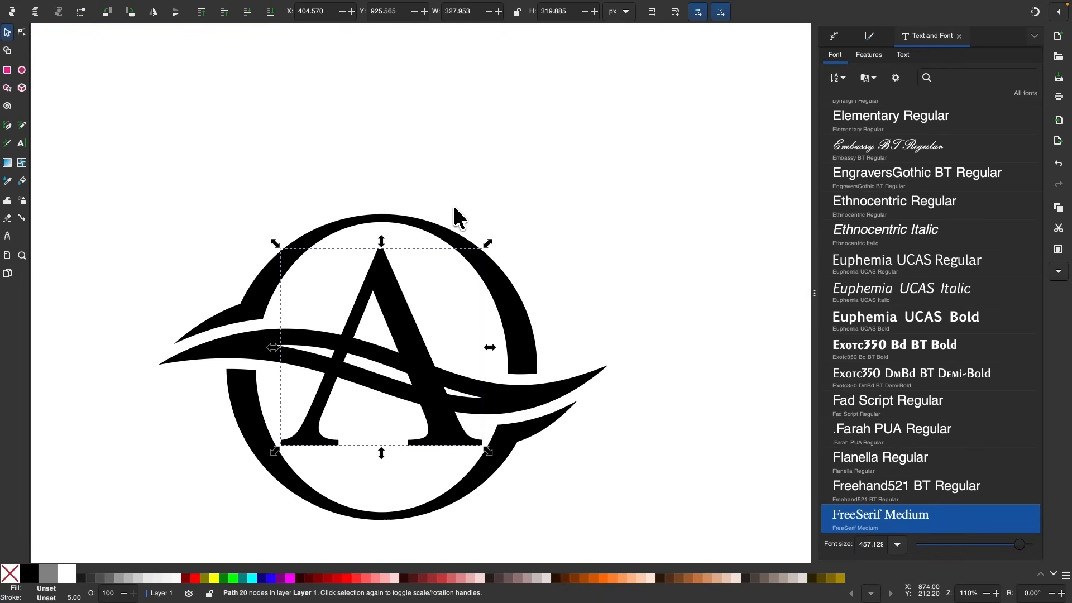
pyautogui.scroll(2, 414, 330)
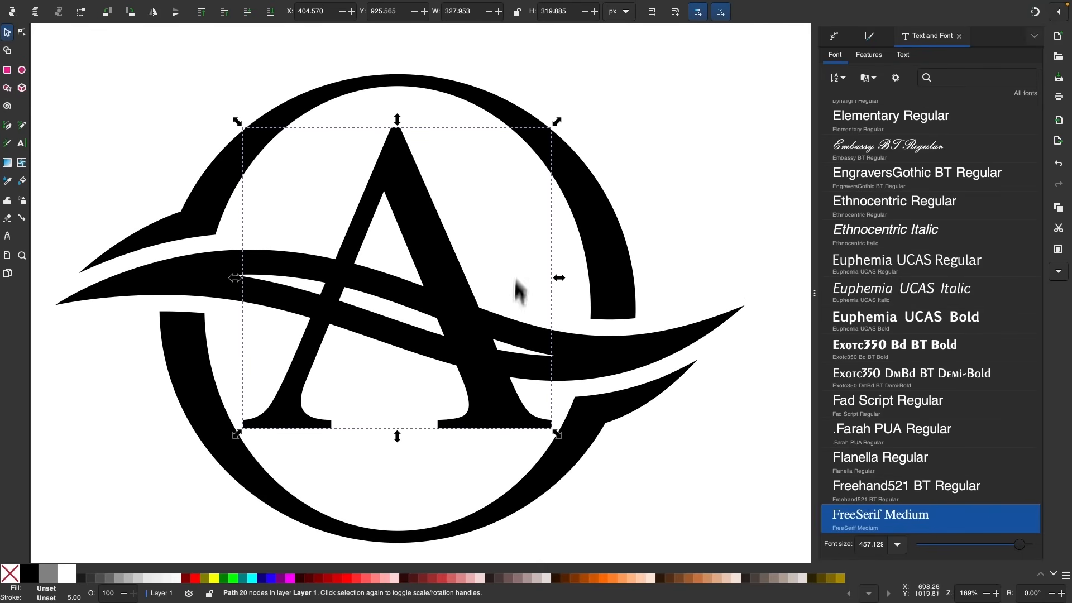
pyautogui.scroll(-1, 497, 237)
pyautogui.click(646, 174)
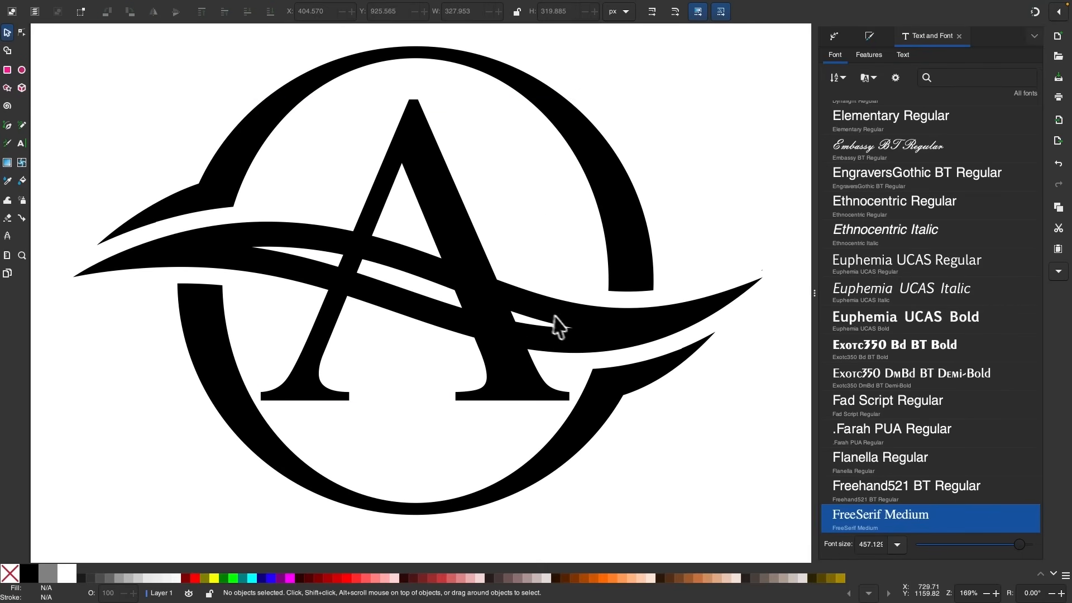
# - Duplicate the letter A and give the copy a red (#FF0000) fill and a red stroke
pyautogui.click(451, 189)
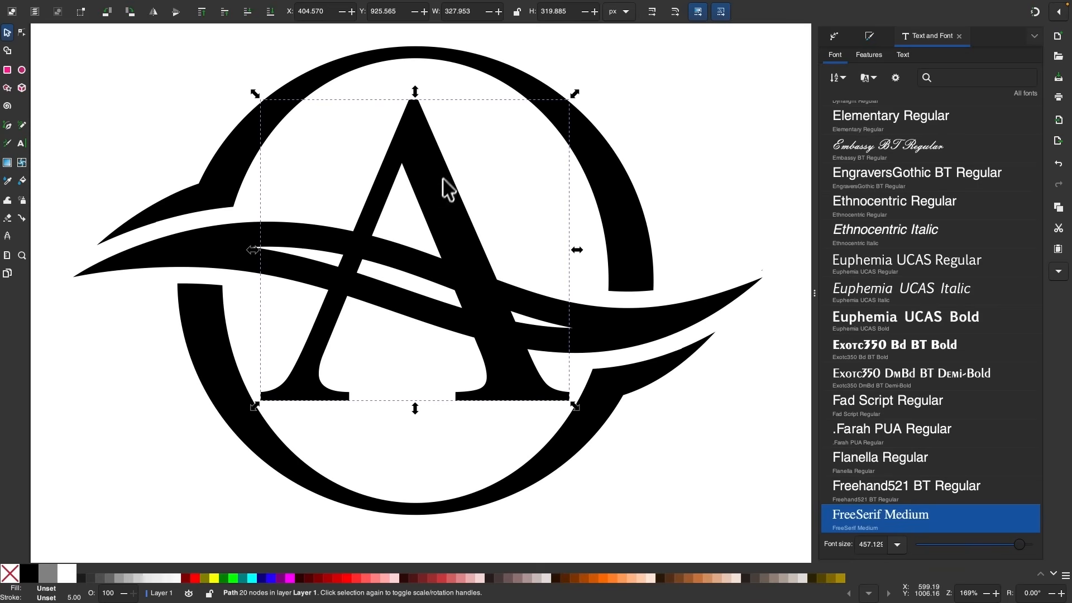
pyautogui.rightClick(439, 212)
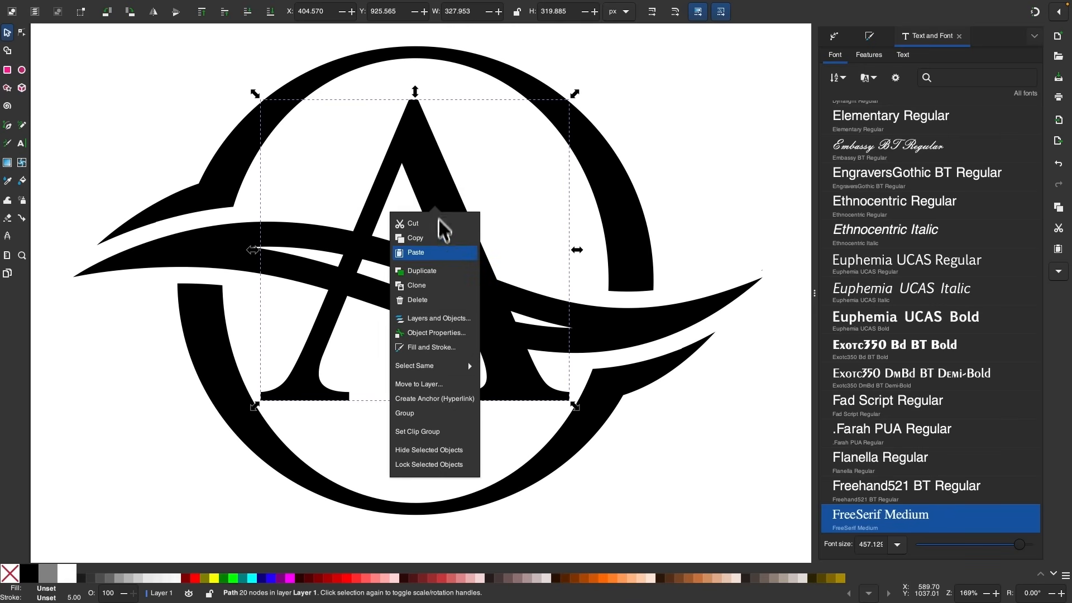
pyautogui.click(430, 275)
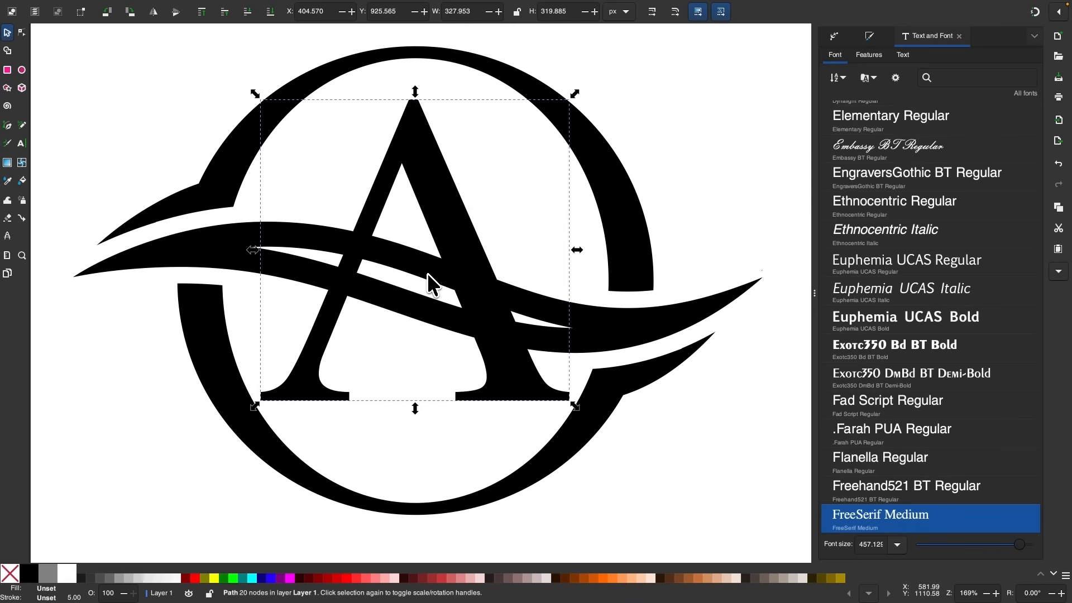
pyautogui.click(194, 578)
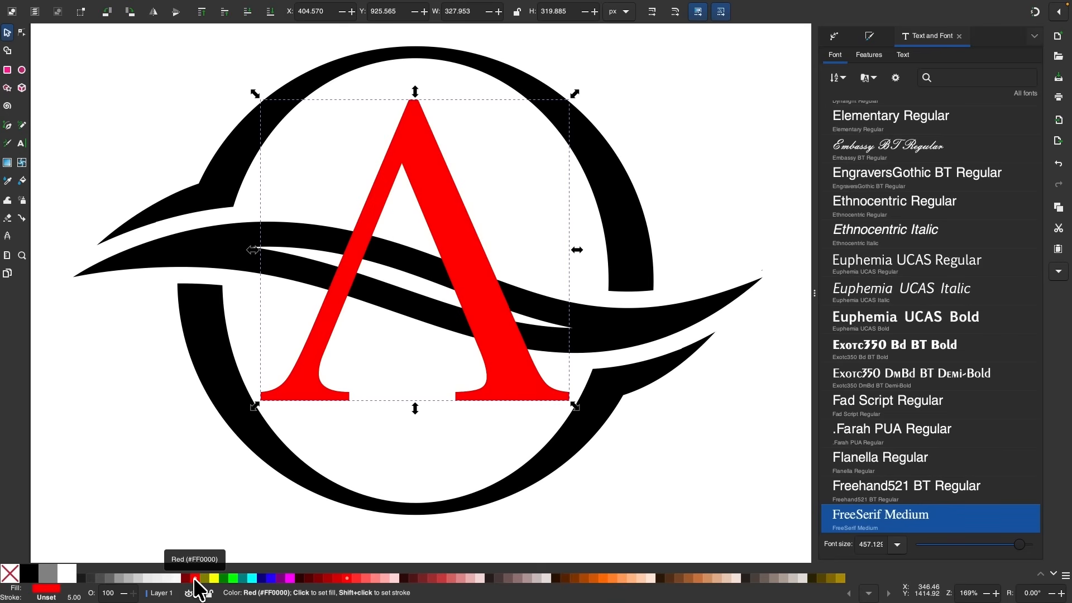
pyautogui.keyDown('shift'); pyautogui.click(194, 579); pyautogui.keyUp('shift')
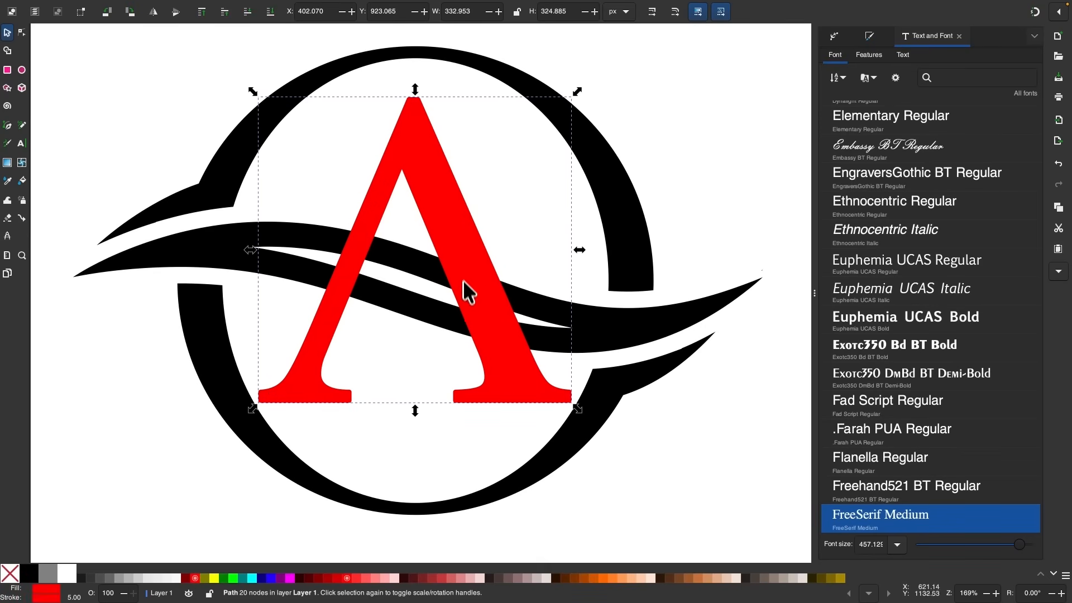
# - Set the red A copy's opacity to 55% and its stroke width to 35 px
pyautogui.hscroll(-1, 464, 280)
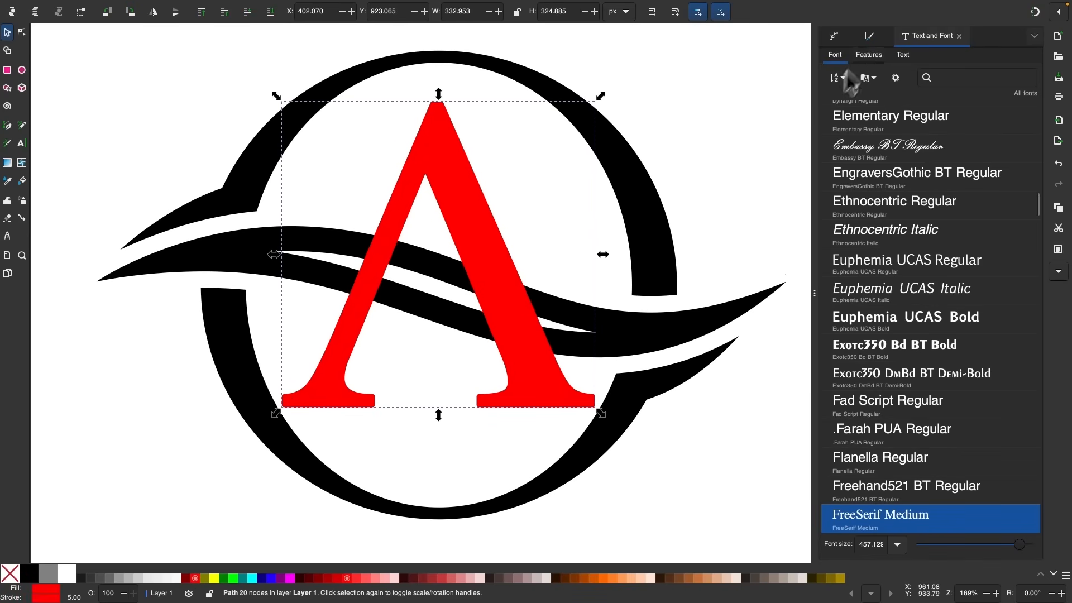
pyautogui.click(870, 38)
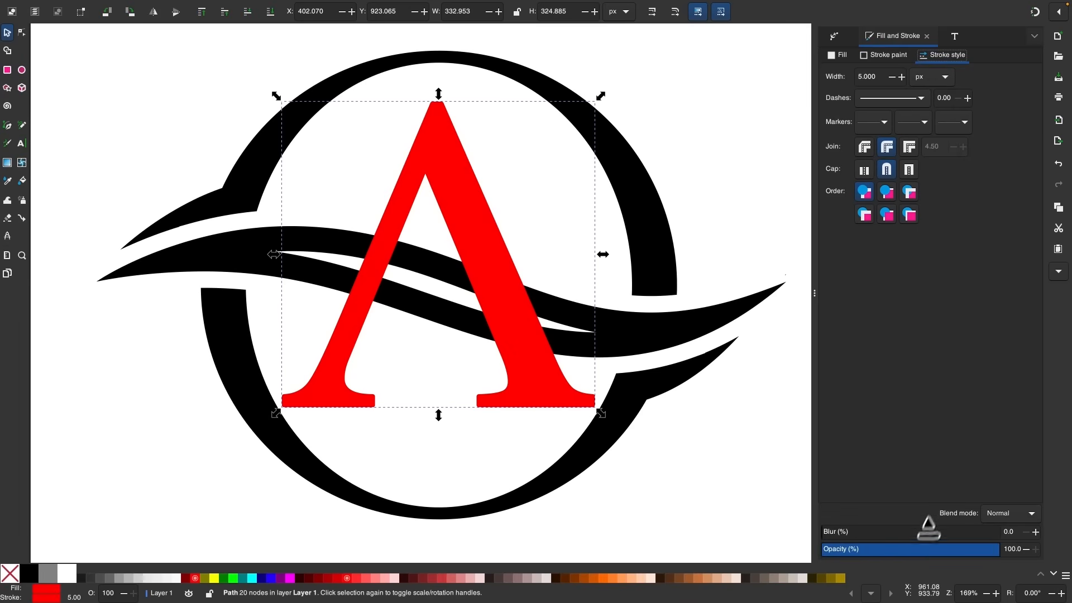
pyautogui.click(918, 549)
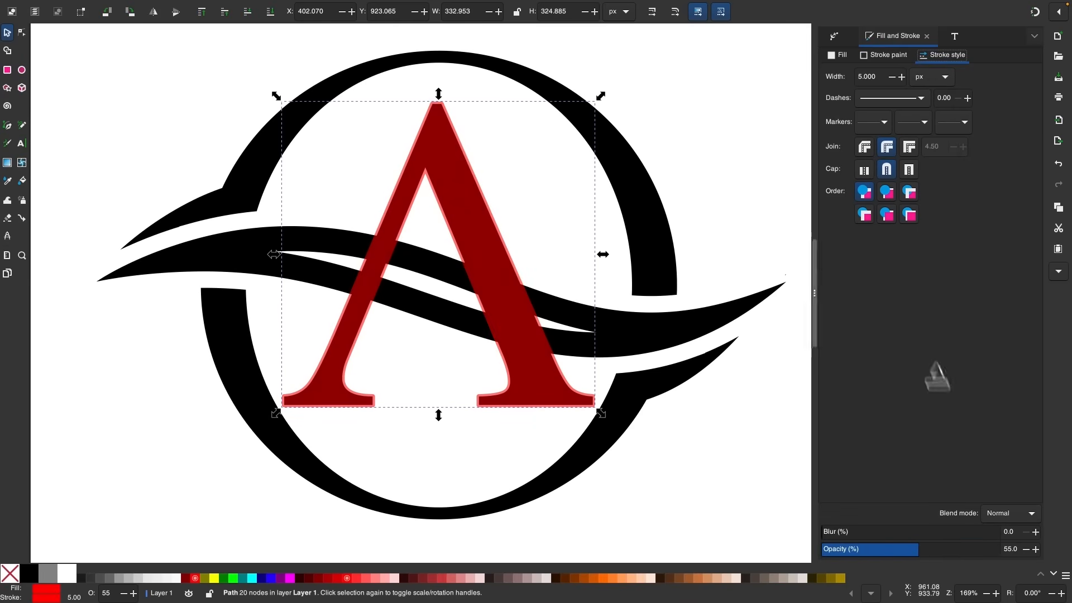
pyautogui.scroll(3, 572, 304)
pyautogui.hscroll(1, 498, 278)
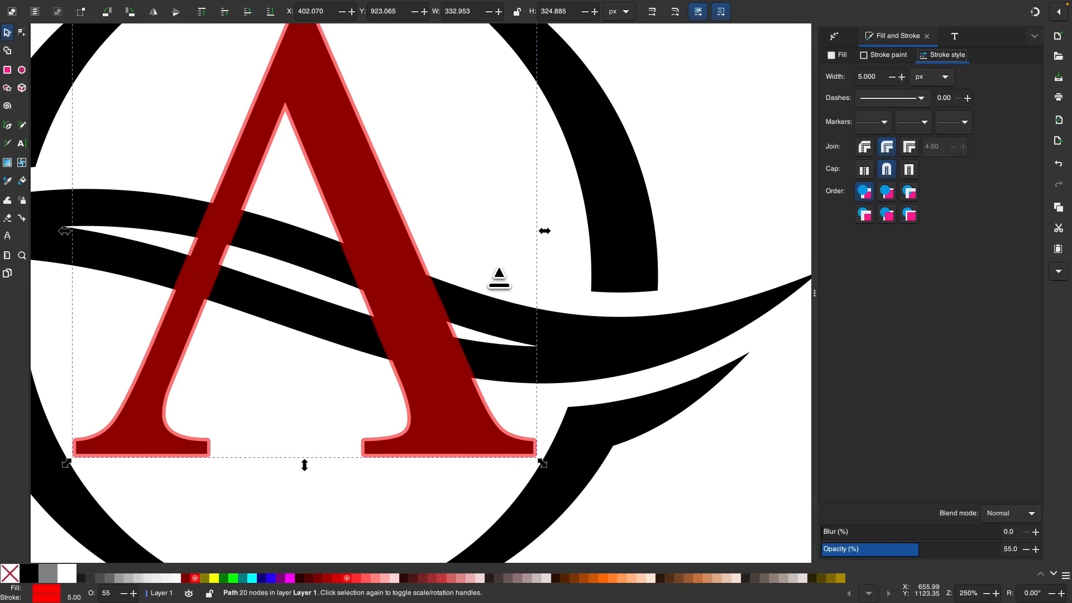
pyautogui.hscroll(-1, 499, 277)
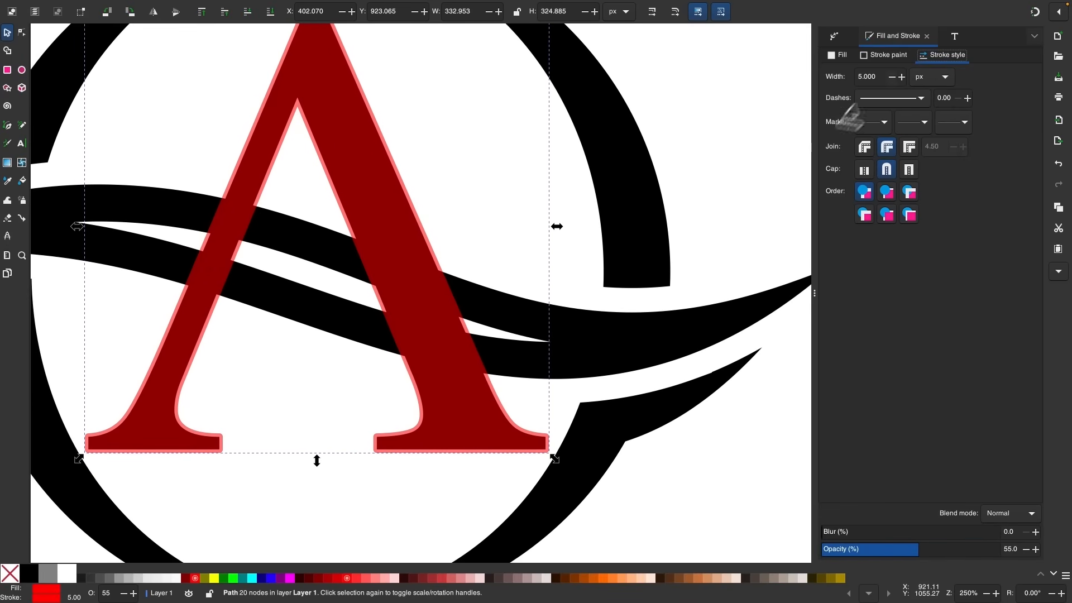
pyautogui.doubleClick(869, 80)
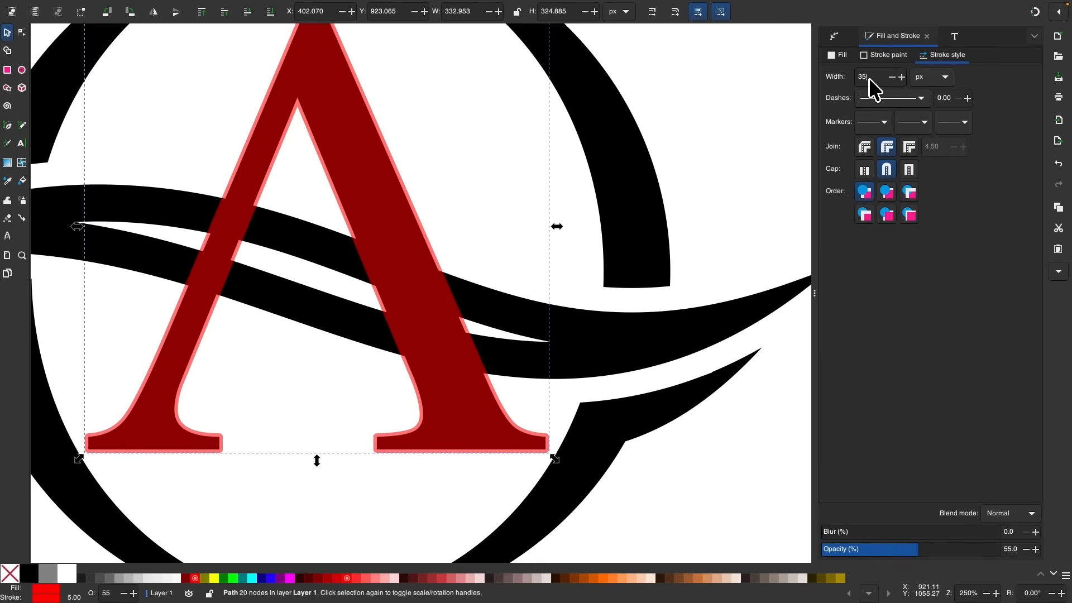
pyautogui.write('35')
pyautogui.press('Return')
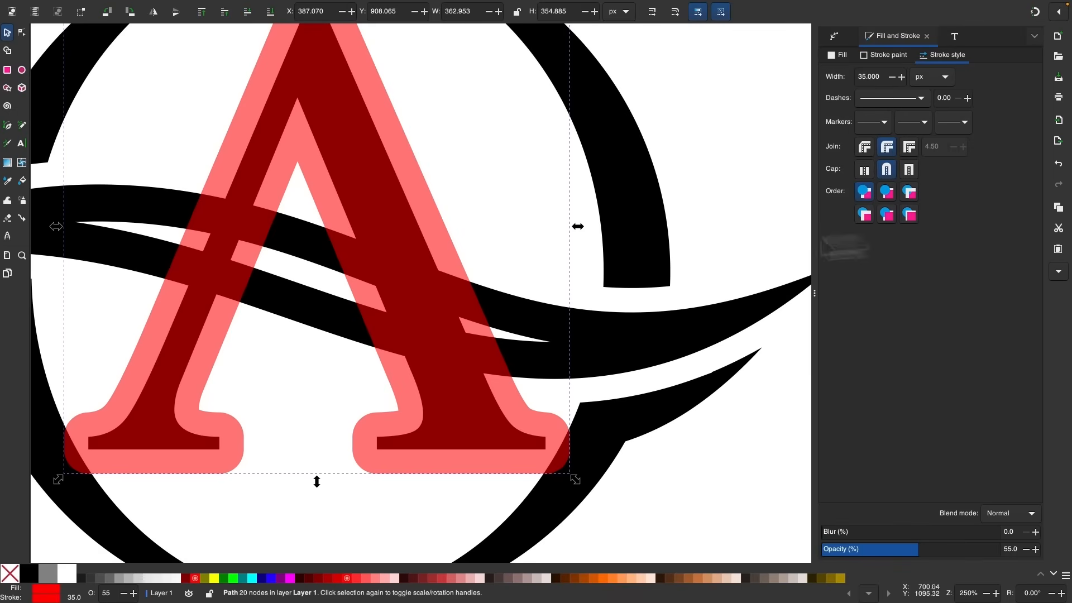
# - Flatten the thick-stroked red A and unite the resulting pieces into one path
pyautogui.hscroll(-1, 518, 245)
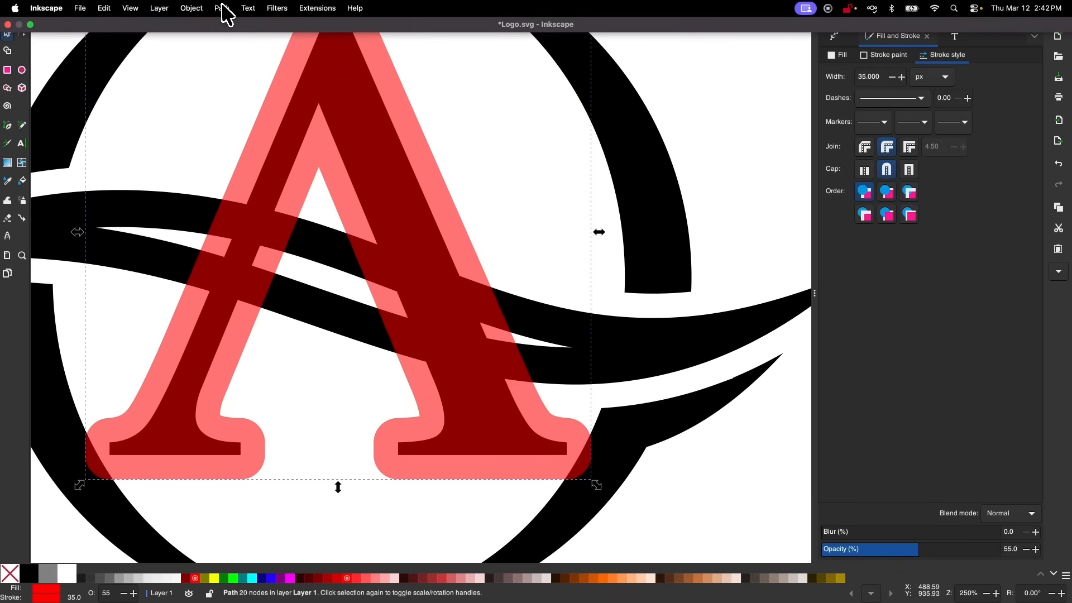
pyautogui.click(223, 9)
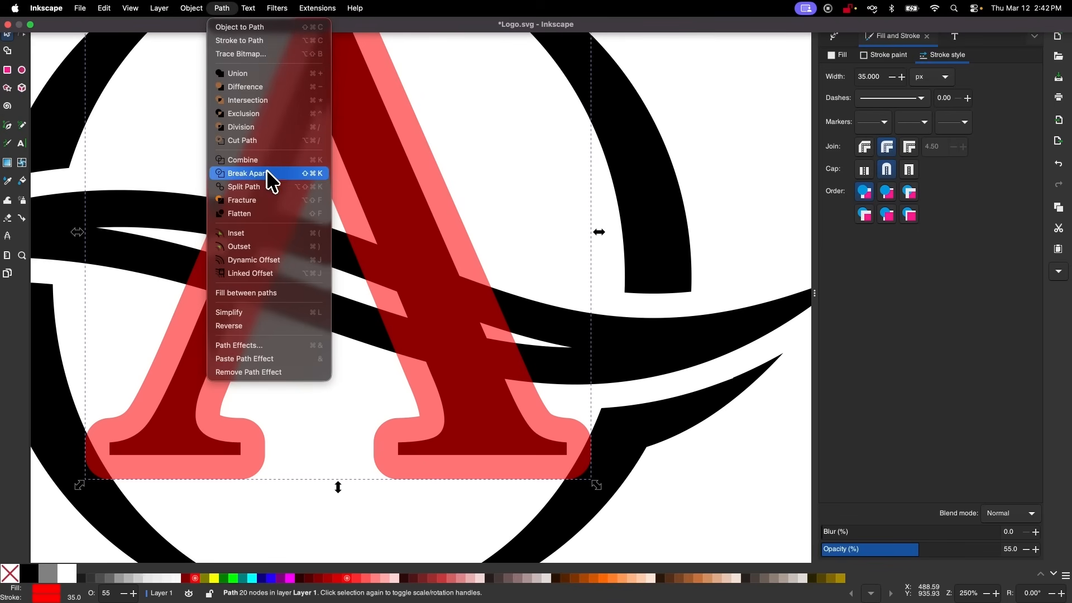
pyautogui.click(249, 212)
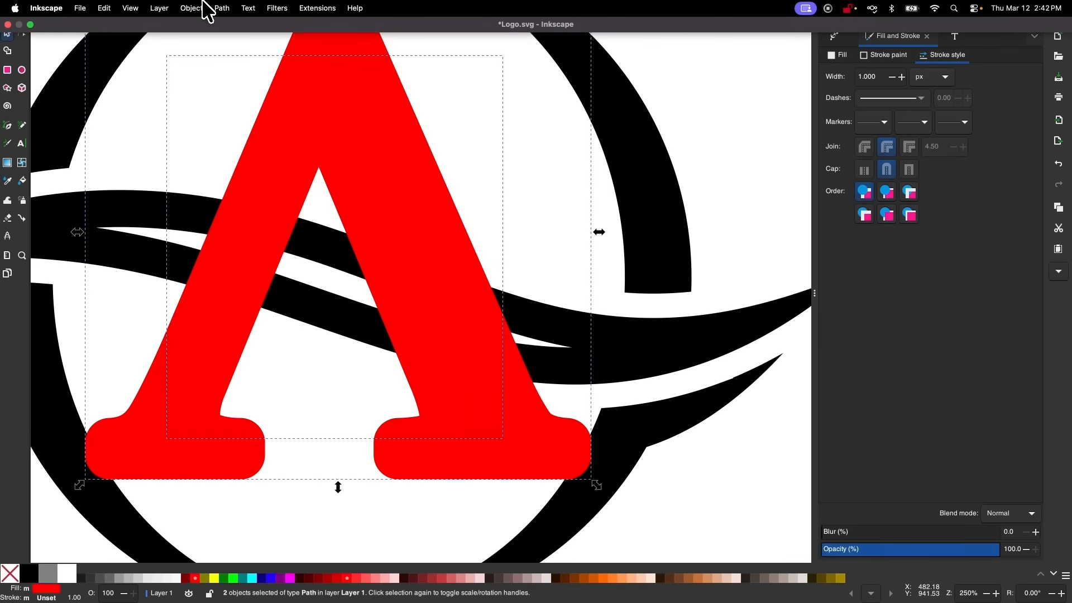
pyautogui.click(223, 8)
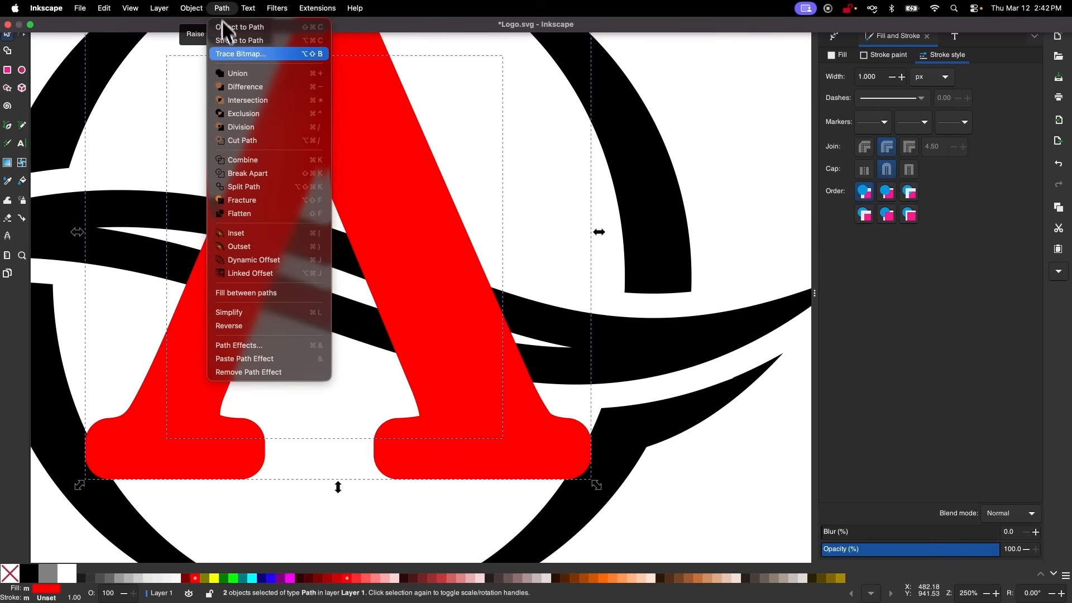
pyautogui.click(233, 79)
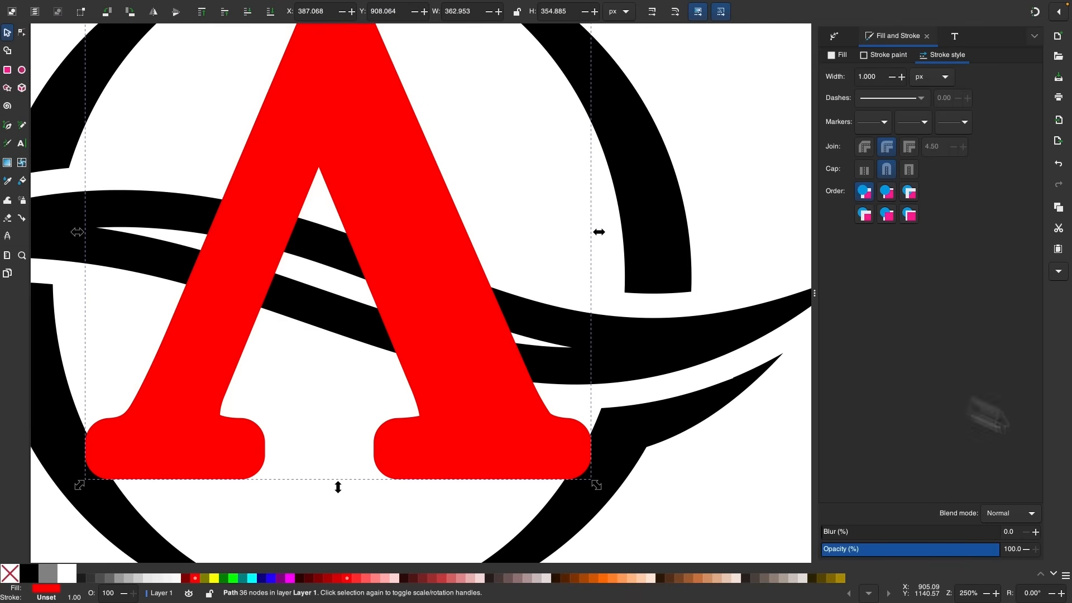
# - Set the united red A shape's opacity to 54% and inspect where its legs cross the swooshes
pyautogui.moveTo(957, 551); pyautogui.dragTo(917, 548)
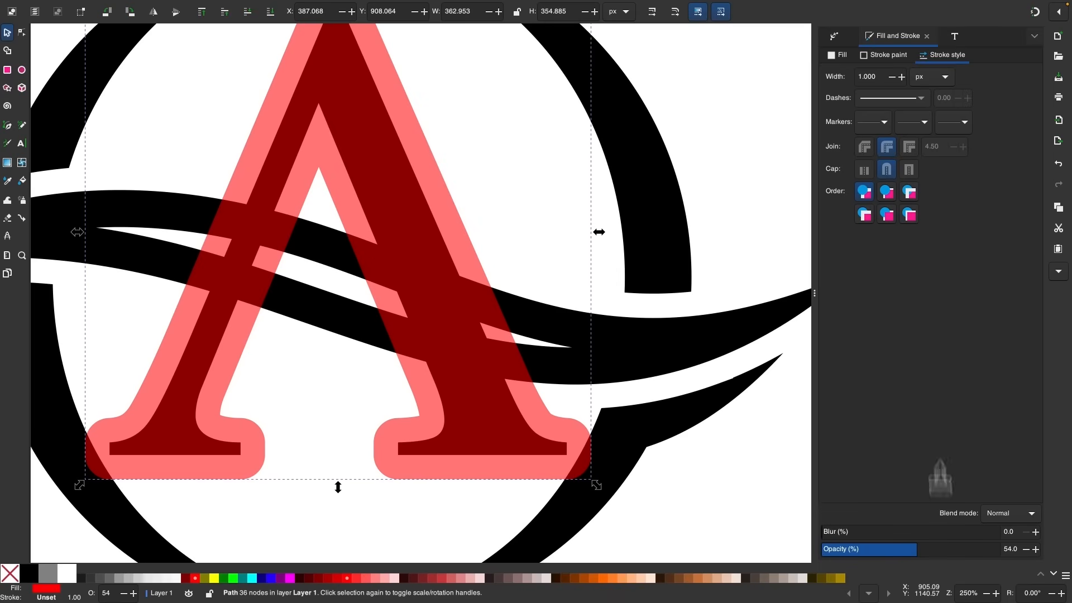
pyautogui.scroll(2, 498, 323)
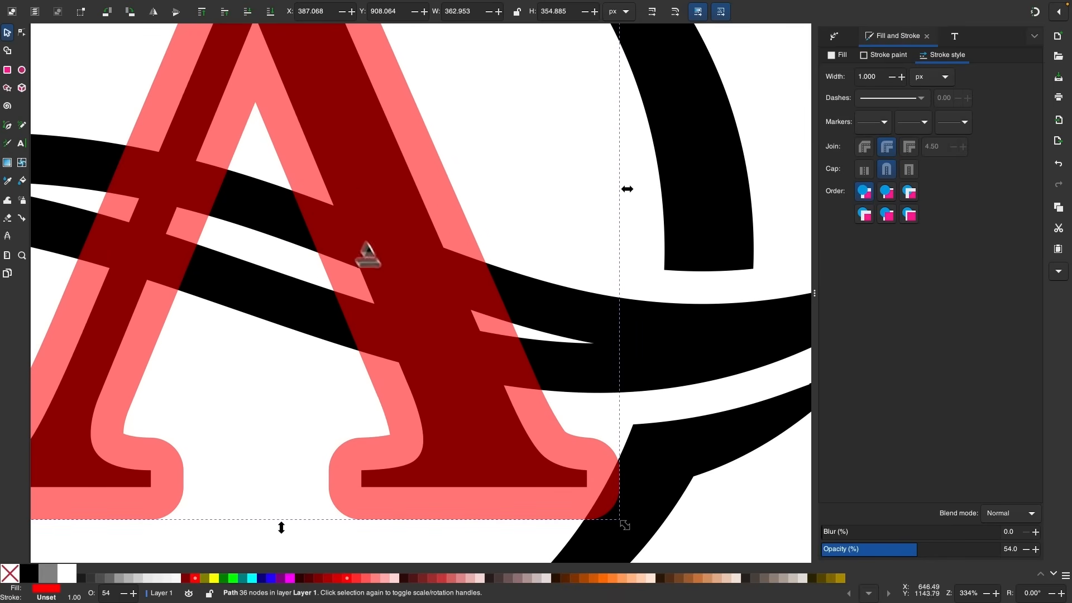
pyautogui.hscroll(-7, 431, 290)
pyautogui.scroll(4, 431, 290)
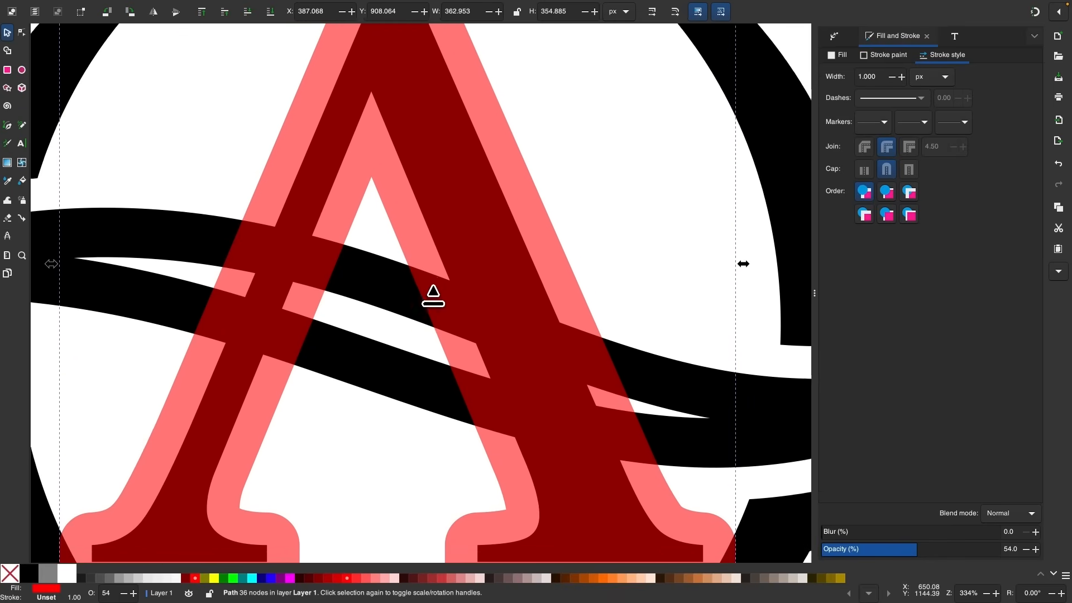
pyautogui.hscroll(10, 331, 249)
pyautogui.scroll(-5, 330, 249)
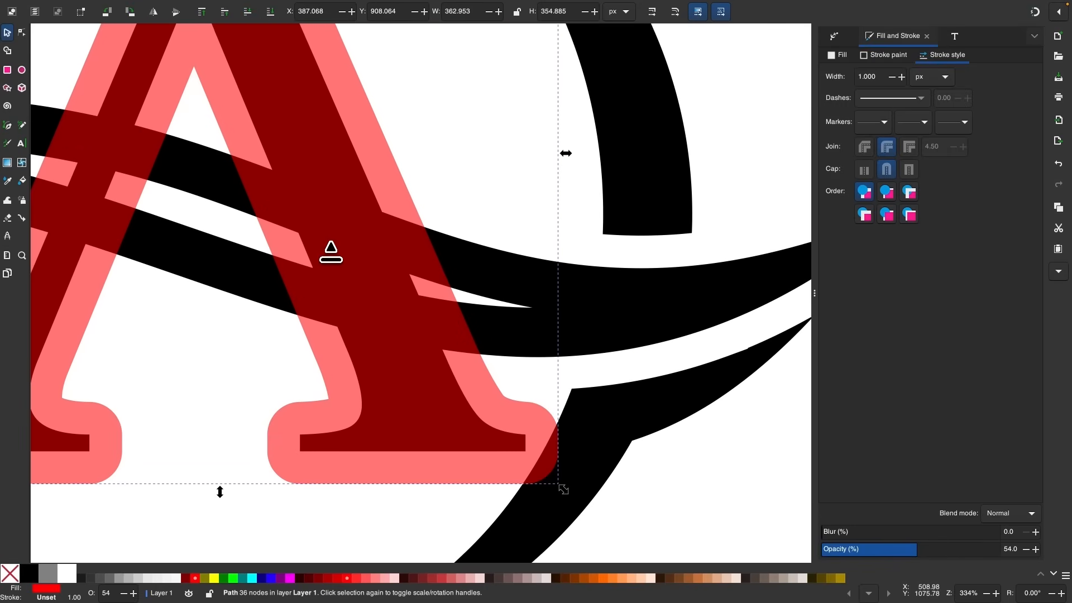
# - Draw a closed five-cornered straight-line path, about 181 by 140 px, around the thick right leg's crossing with the swooshes
pyautogui.click(7, 126)
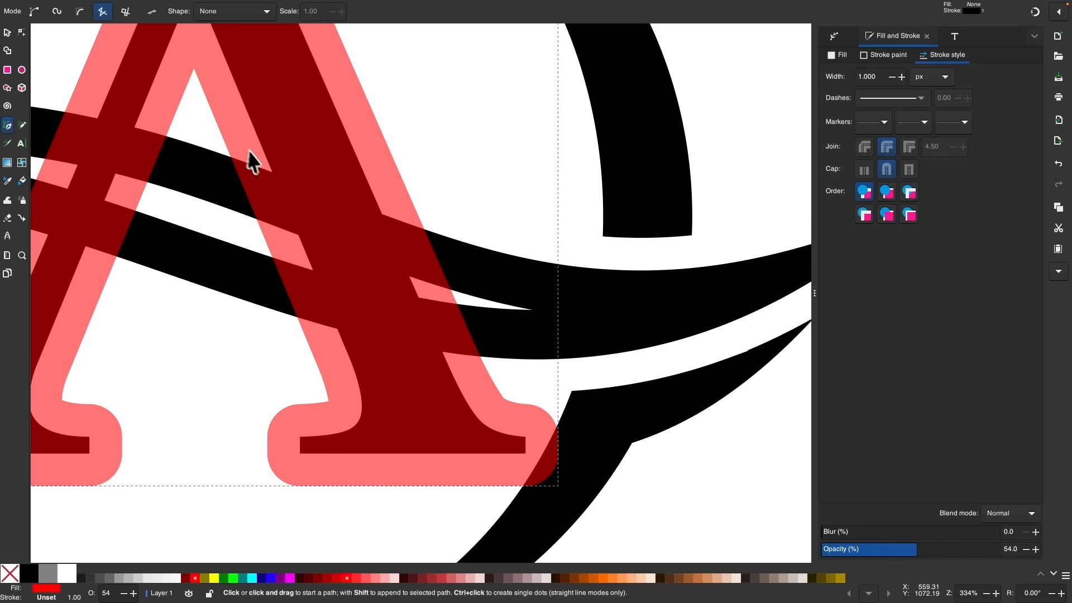
pyautogui.click(201, 135)
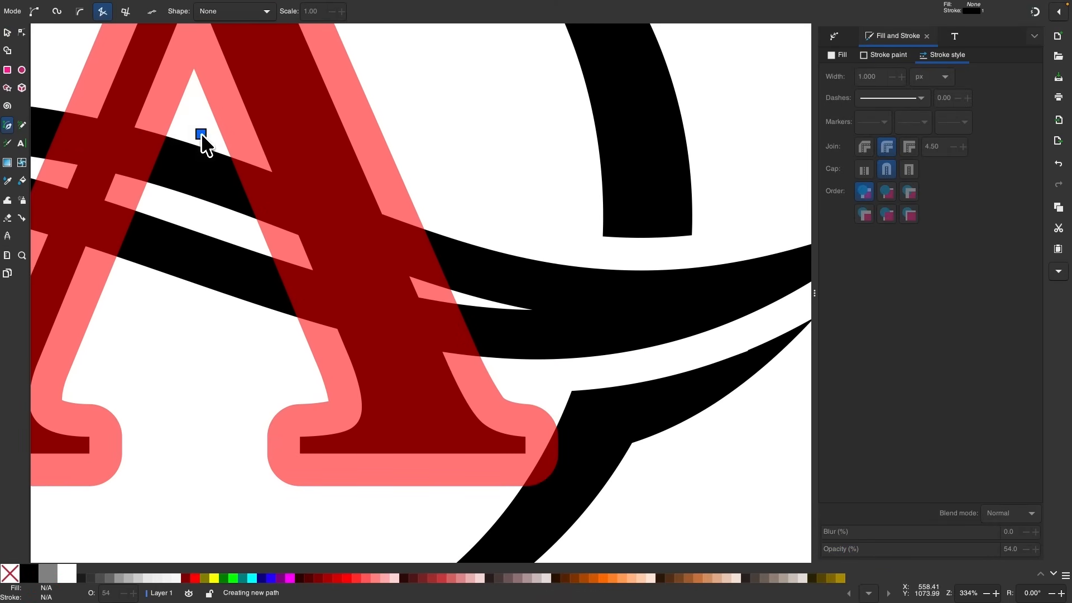
pyautogui.click(472, 193)
pyautogui.click(532, 380)
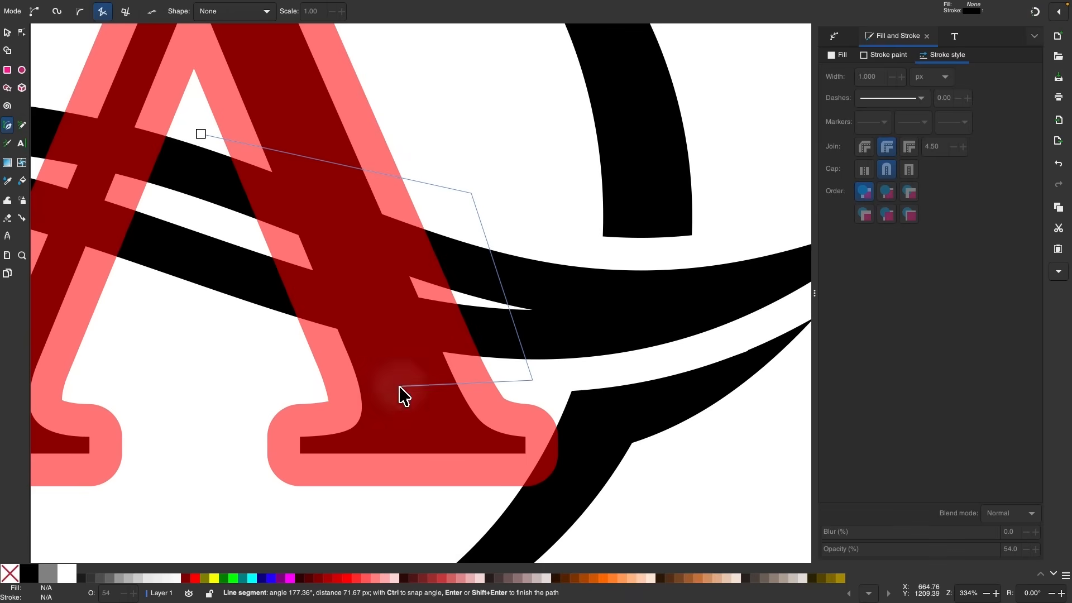
pyautogui.click(249, 341)
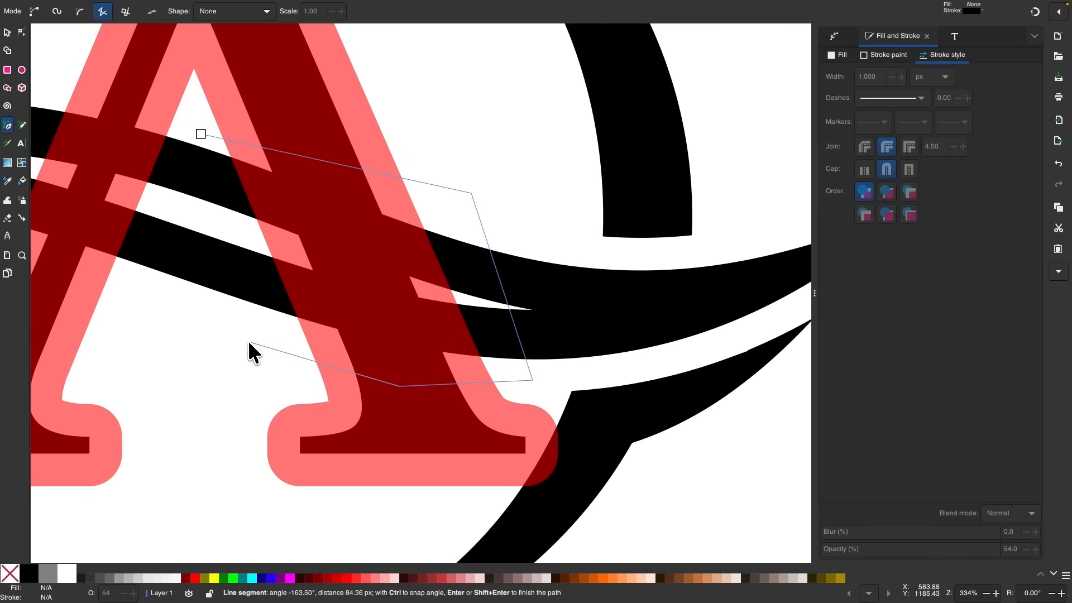
pyautogui.click(201, 134)
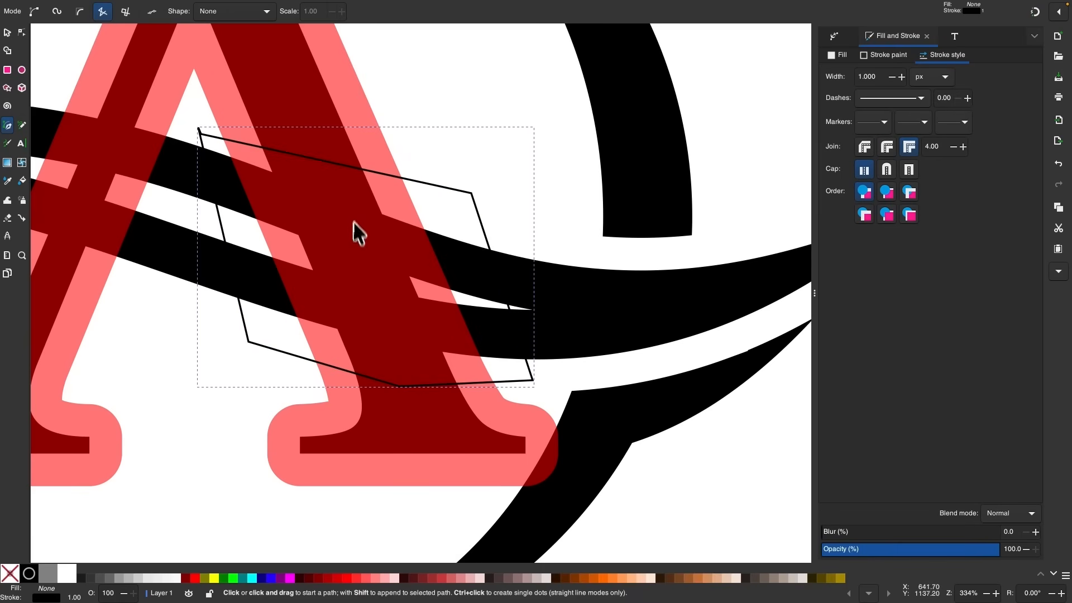
# - Intersect the five-cornered path with the red A shape to keep only the piece over the thick leg's crossing
pyautogui.scroll(-2, 323, 273)
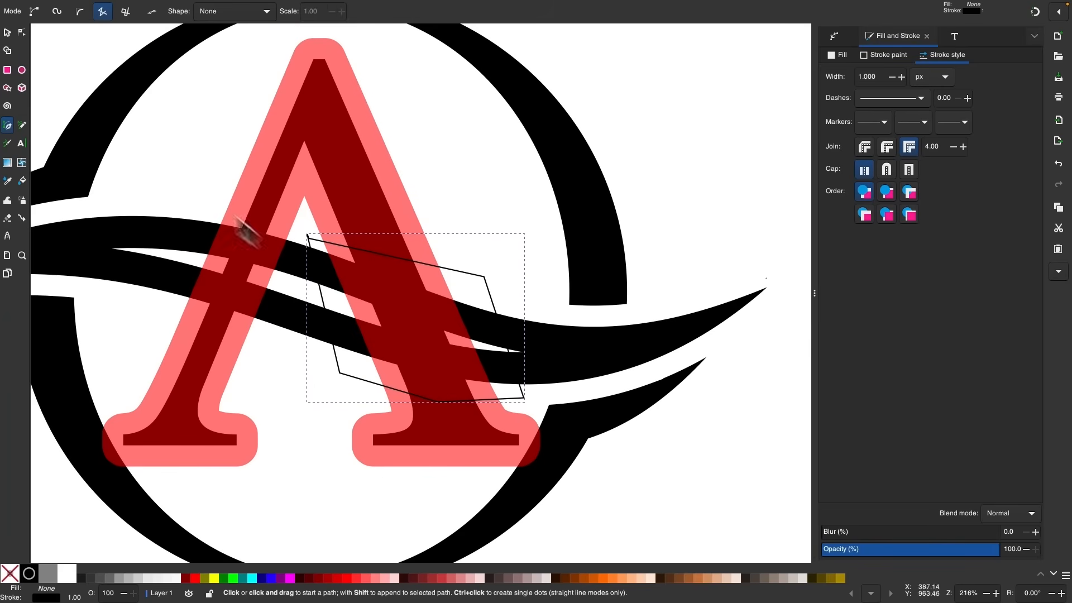
pyautogui.click(7, 33)
pyautogui.scroll(1, 390, 210)
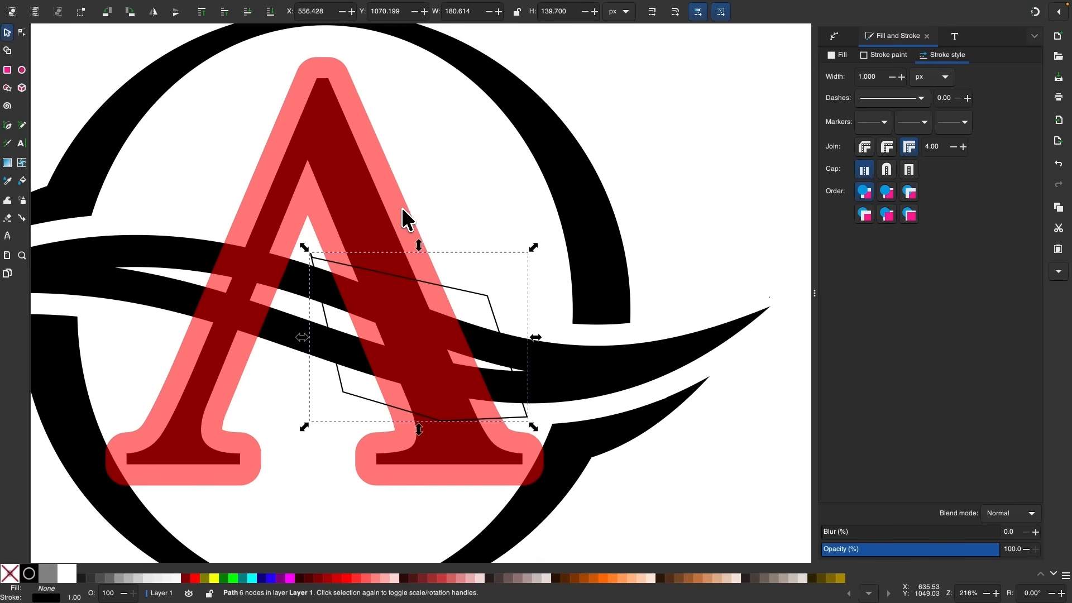
pyautogui.keyDown('shift'); pyautogui.click(377, 170); pyautogui.keyUp('shift')
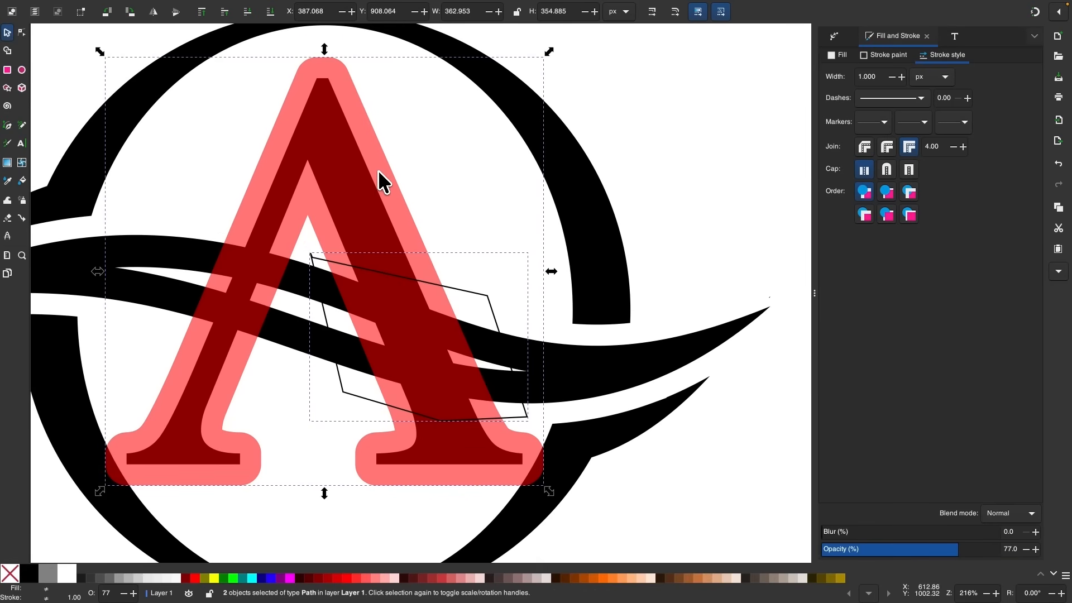
pyautogui.moveTo(354, 11)
pyautogui.click(223, 10)
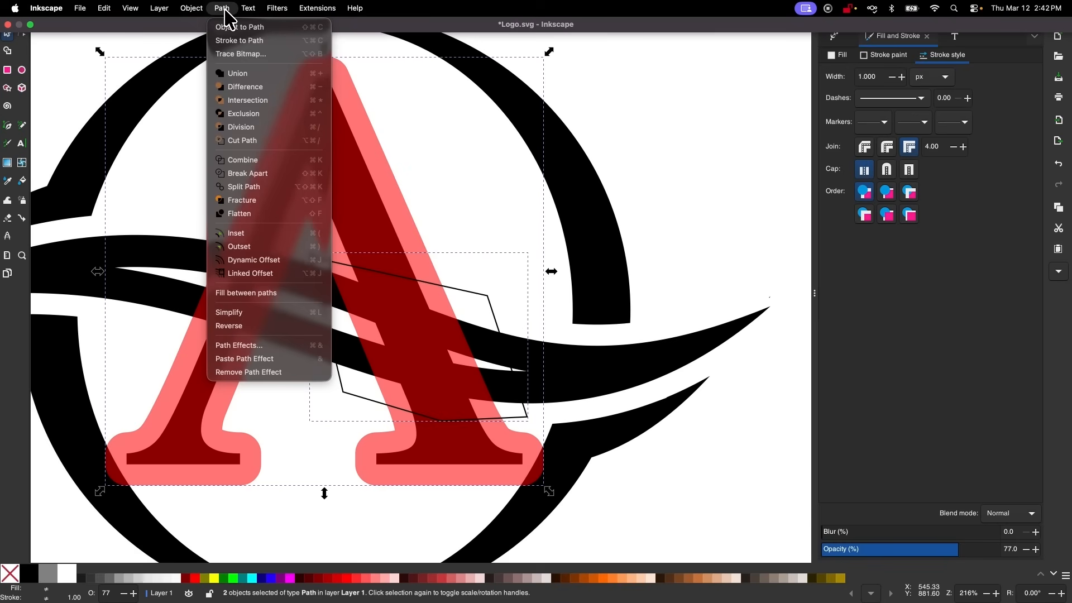
pyautogui.click(249, 100)
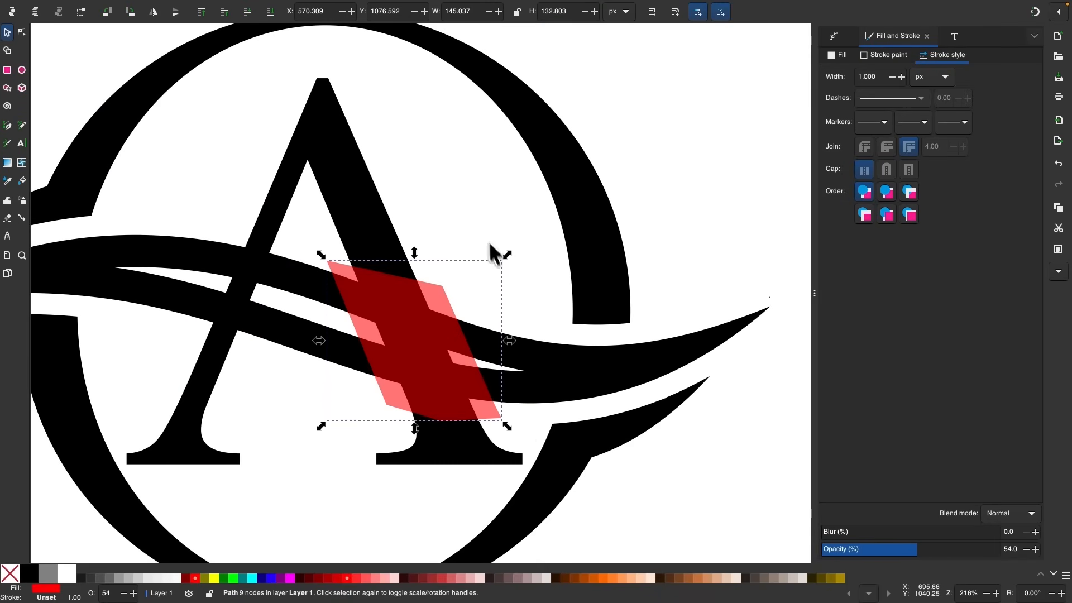
# - Subtract the red piece from the swooshes with a Difference to cut gaps along the thick right leg, and deselect
pyautogui.hscroll(-1, 478, 219)
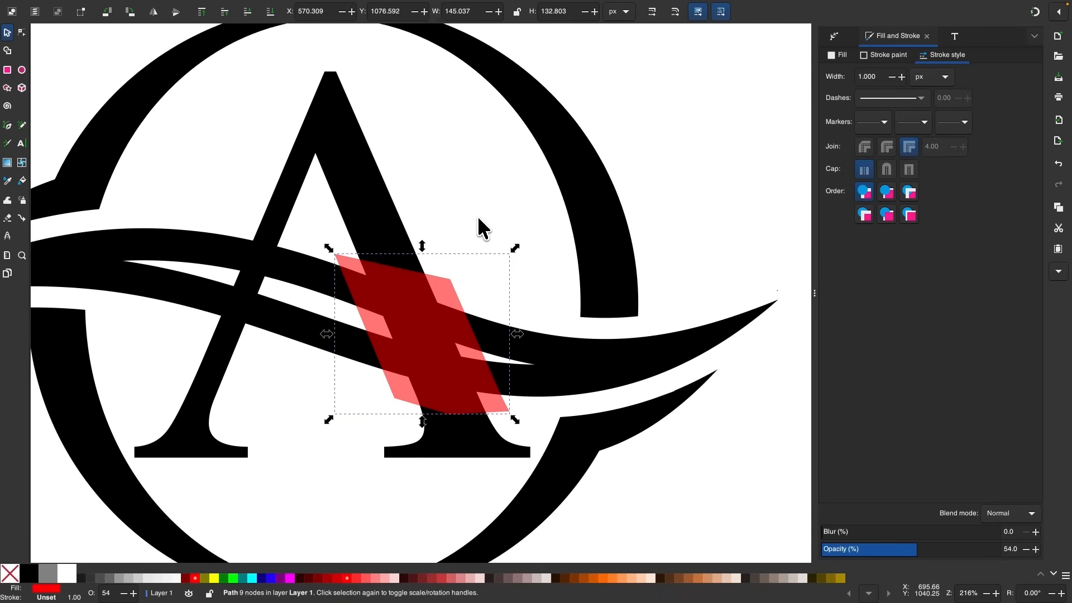
pyautogui.keyDown('shift'); pyautogui.click(578, 368); pyautogui.keyUp('shift')
pyautogui.scroll(-2, 578, 369)
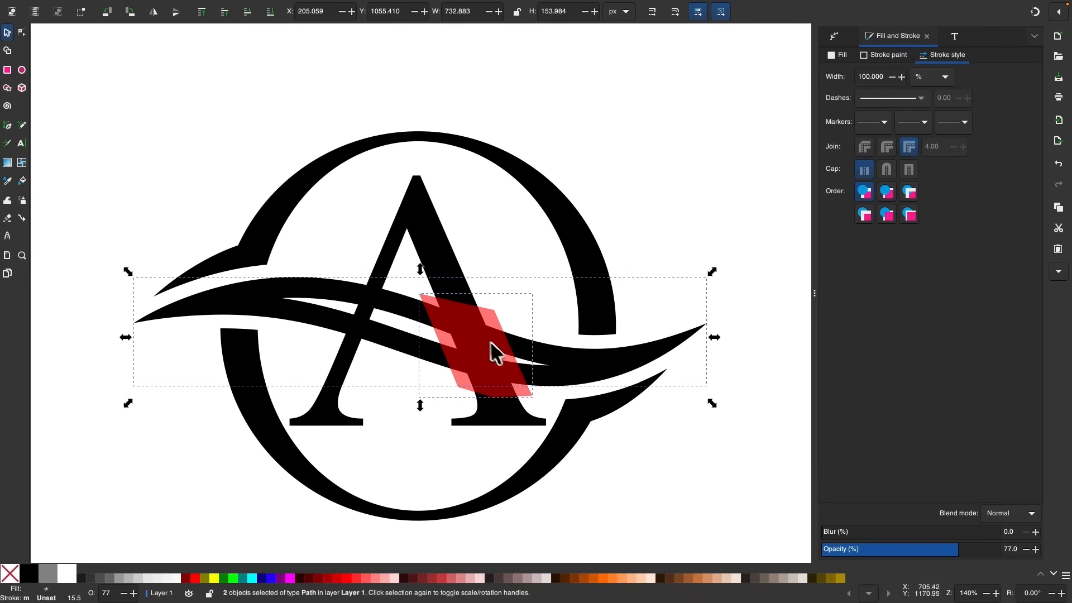
pyautogui.scroll(1, 524, 339)
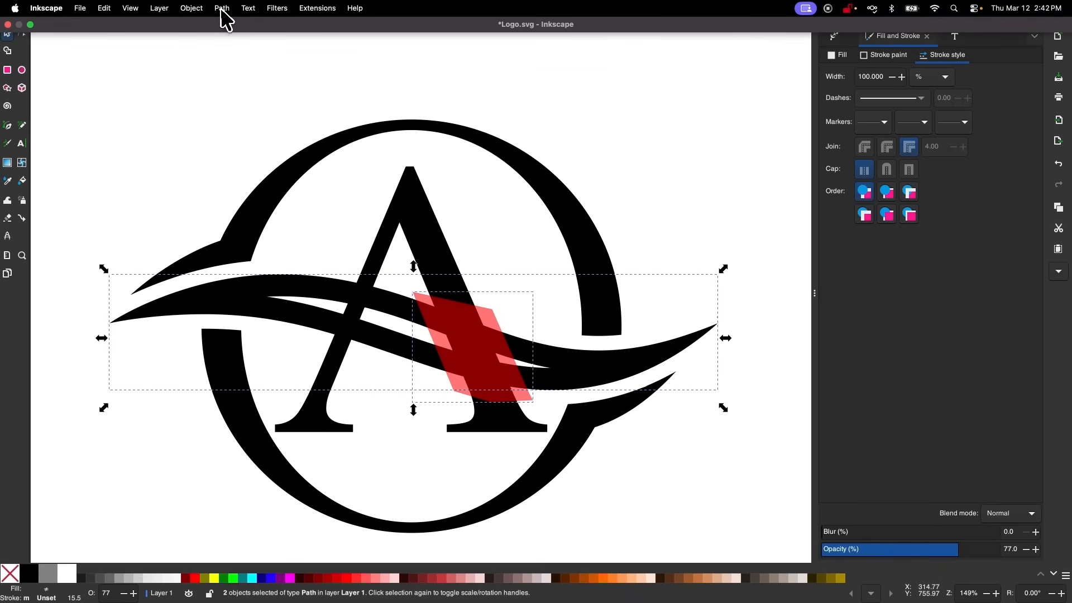
pyautogui.click(223, 9)
pyautogui.click(239, 88)
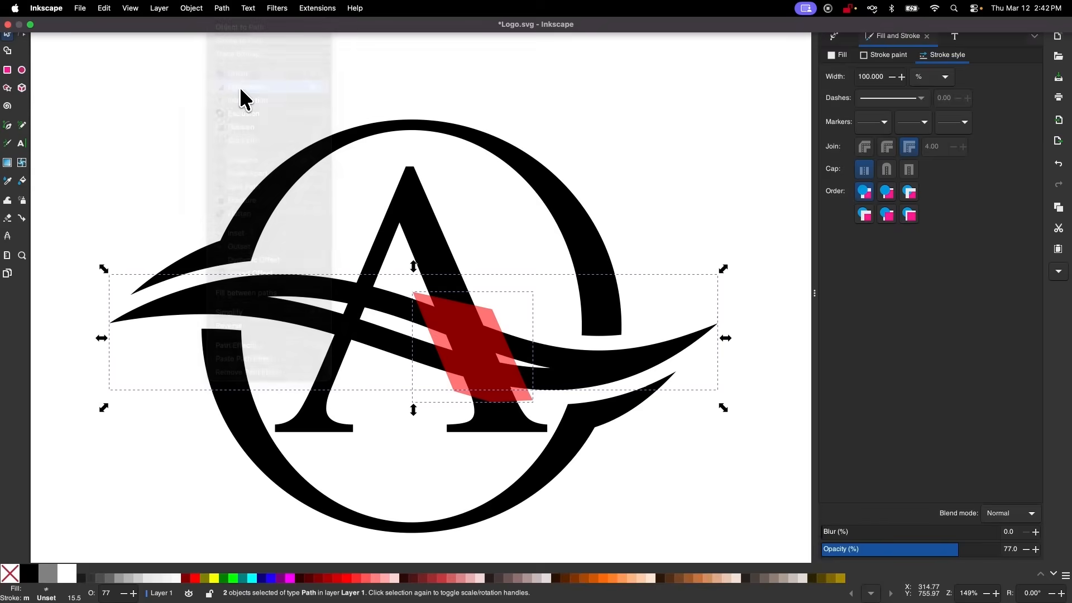
pyautogui.click(389, 412)
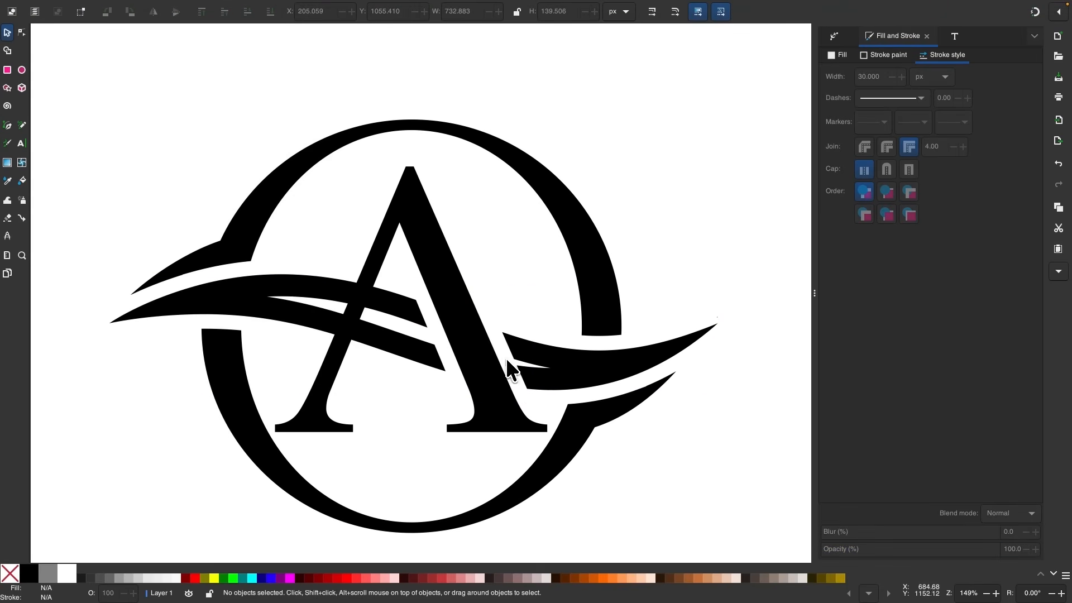
# - Duplicate the cut swoosh path in place
pyautogui.scroll(3, 501, 416)
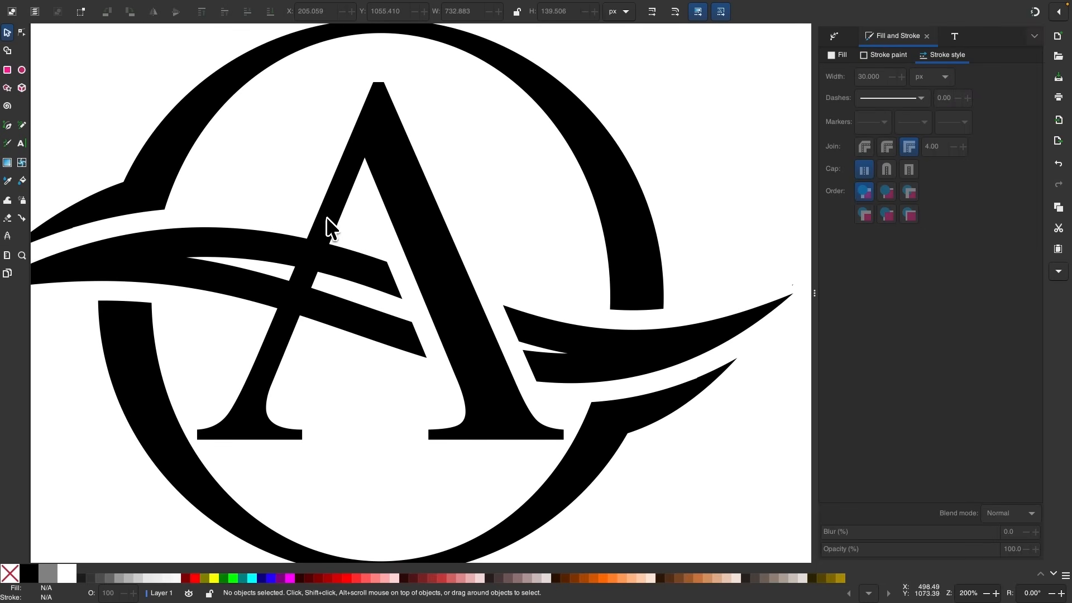
pyautogui.click(221, 241)
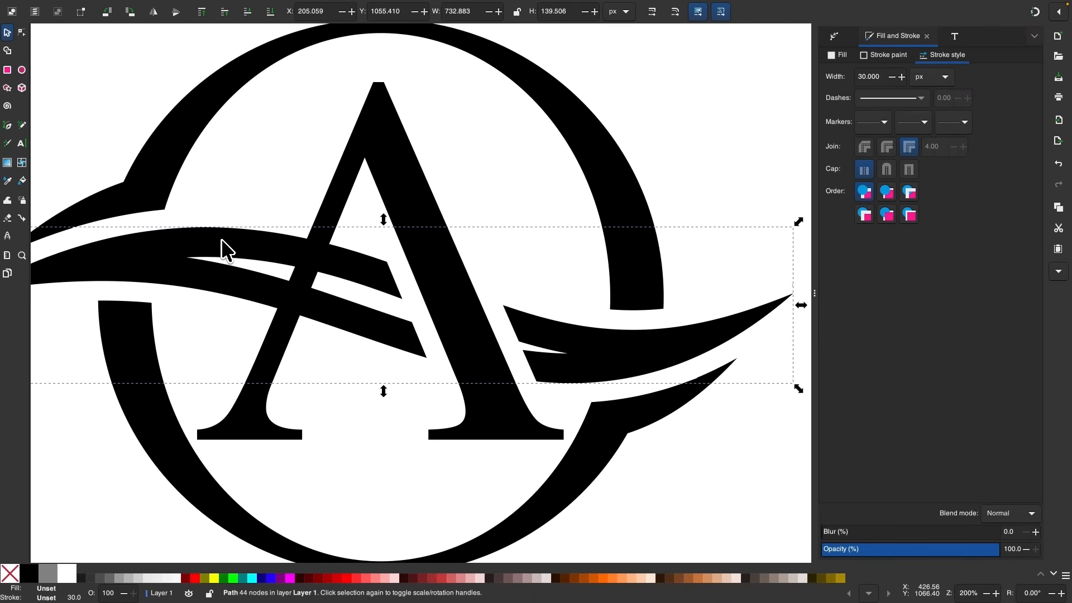
pyautogui.rightClick(221, 239)
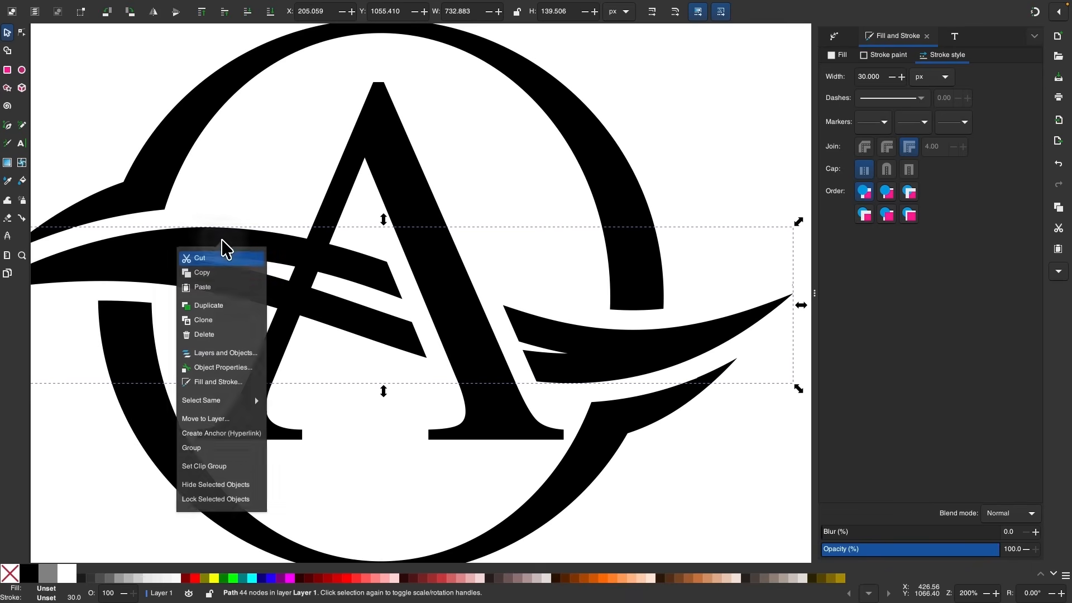
pyautogui.click(230, 308)
pyautogui.hscroll(-1, 374, 358)
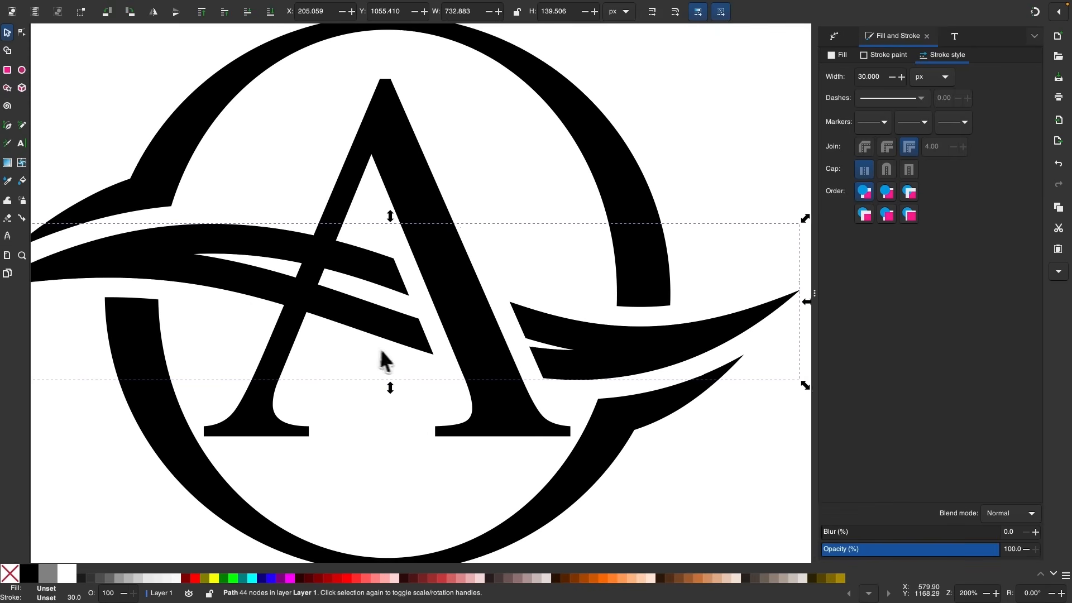
# - Give the duplicated swoosh path a red fill and a red stroke 35 px wide
pyautogui.click(195, 578)
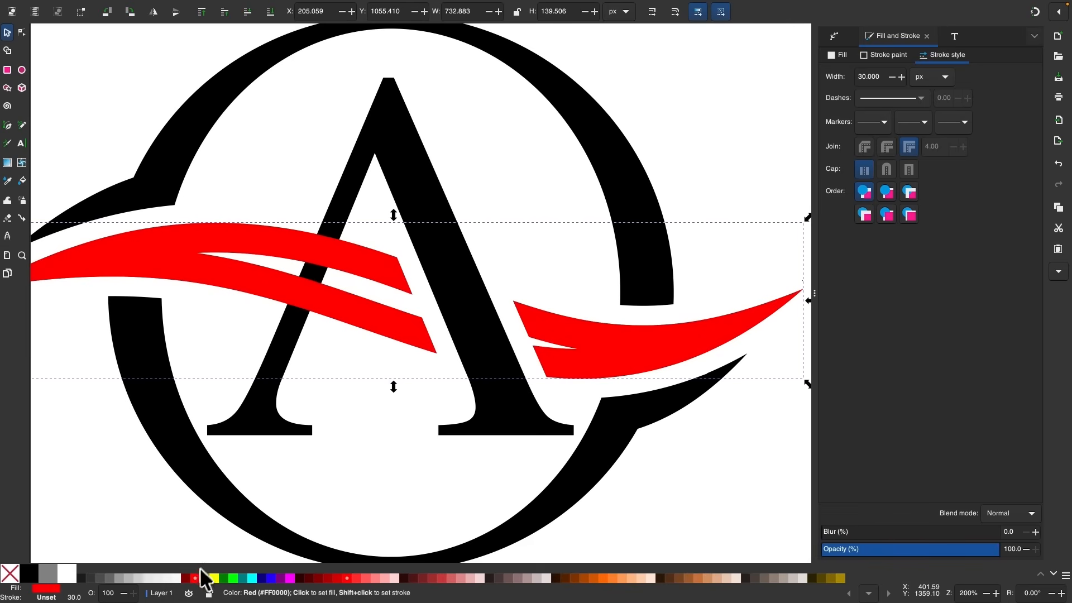
pyautogui.keyDown('shift'); pyautogui.click(195, 580); pyautogui.keyUp('shift')
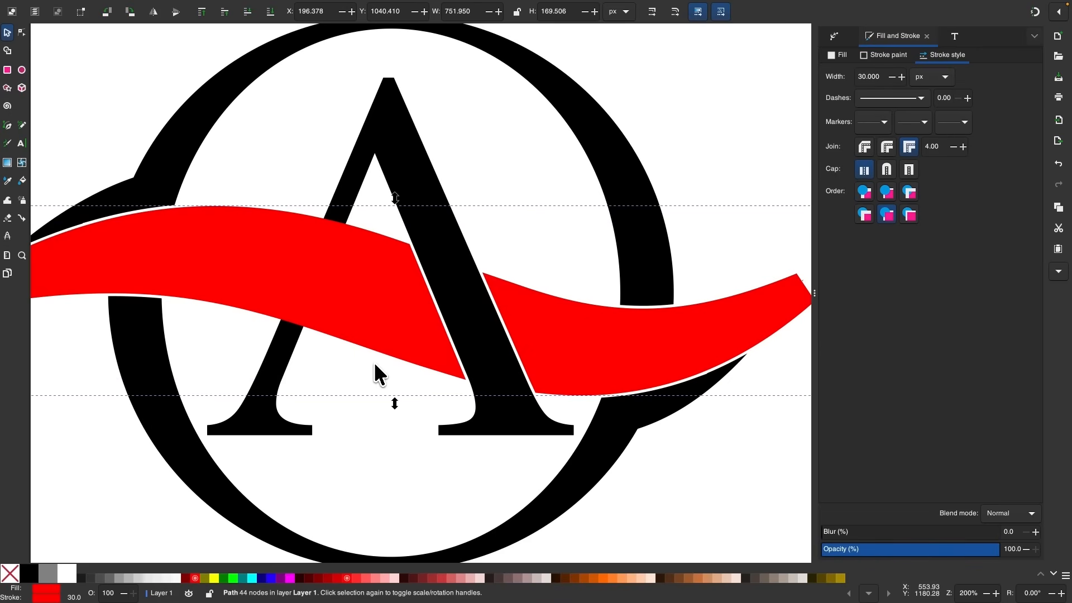
pyautogui.scroll(1, 375, 373)
pyautogui.hscroll(-1, 374, 373)
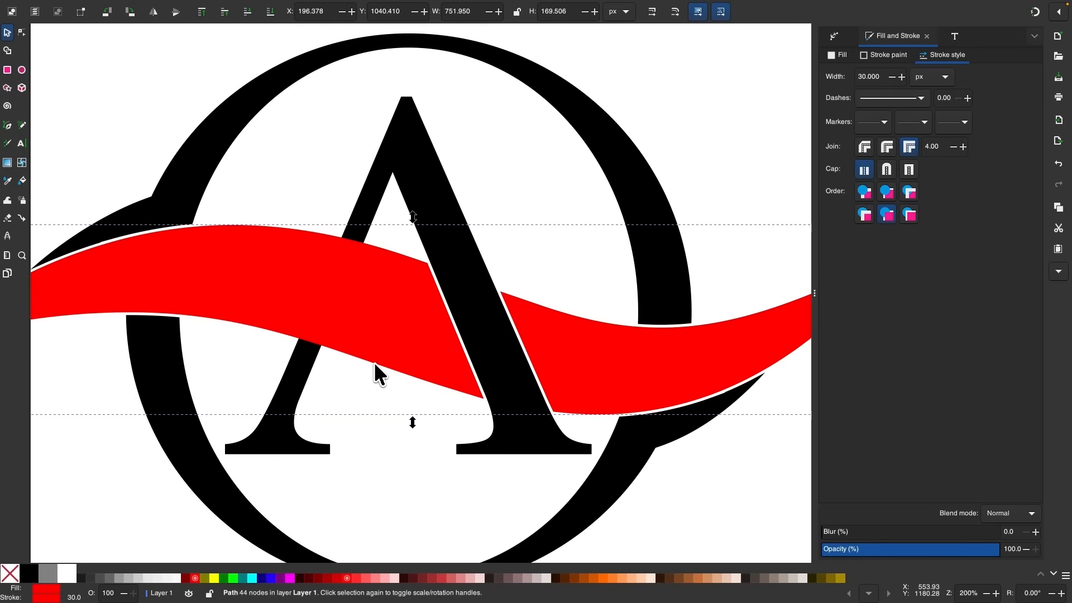
pyautogui.click(874, 74)
pyautogui.write('35')
pyautogui.press('Return')
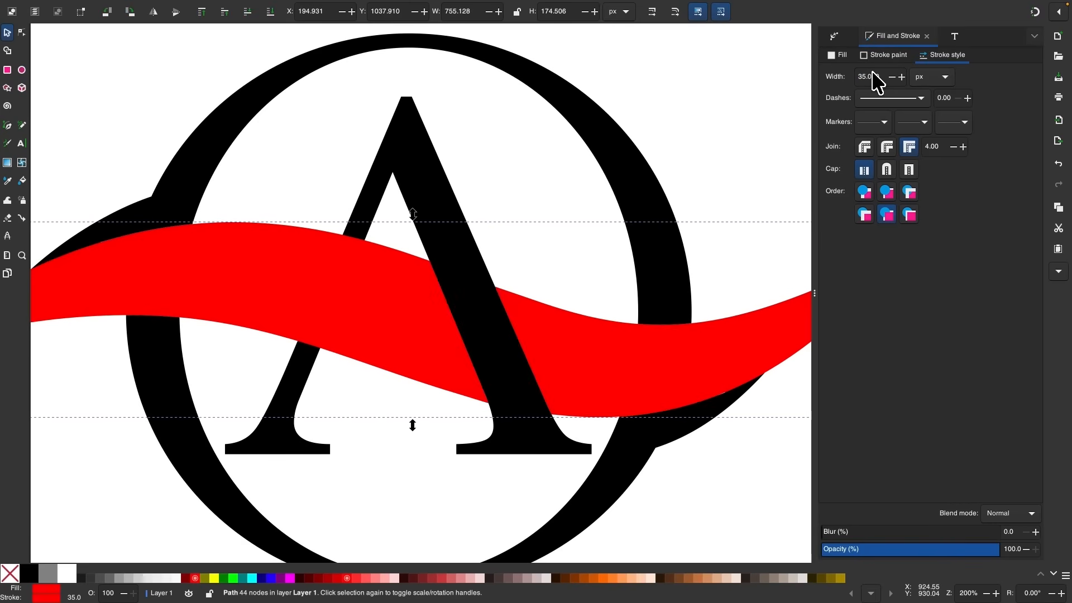
# - Reduce the red swoosh's opacity to 53.7% and examine how its outline meets the thick leg and the ring
pyautogui.click(918, 548)
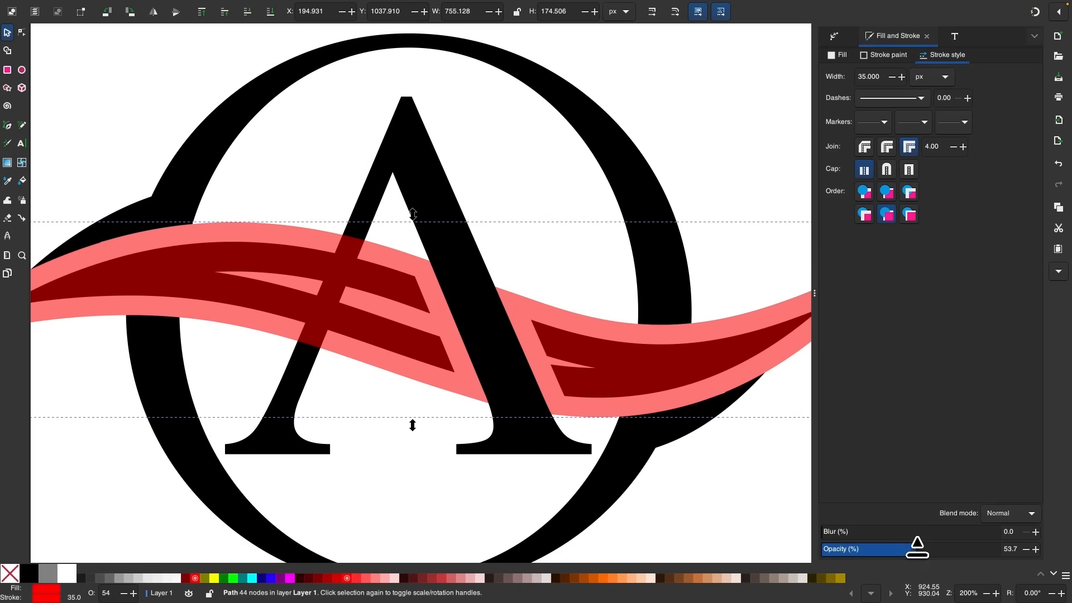
pyautogui.scroll(2, 601, 376)
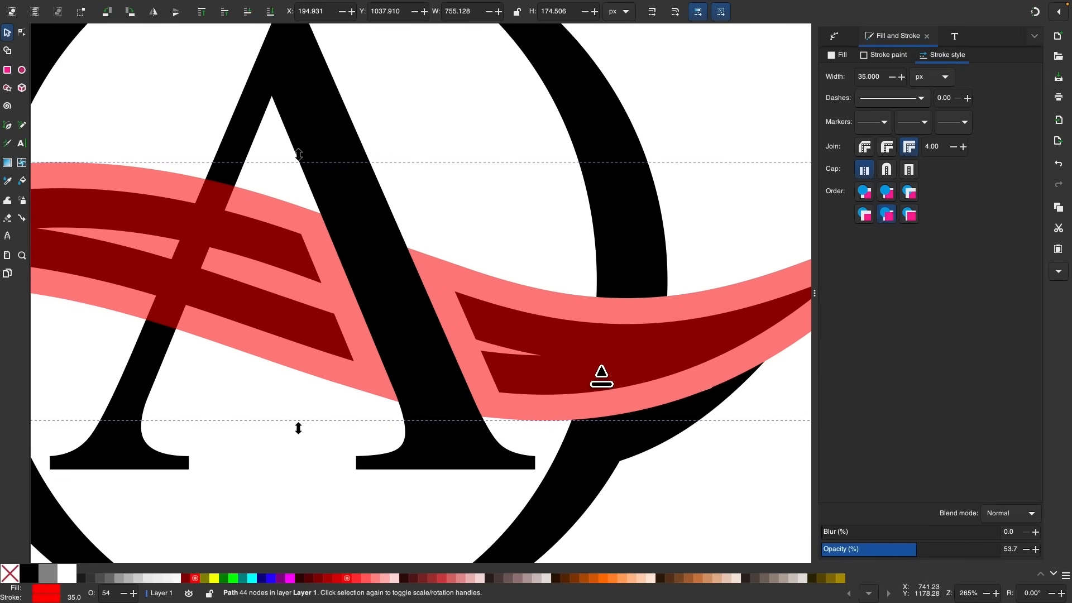
pyautogui.scroll(3, 601, 375)
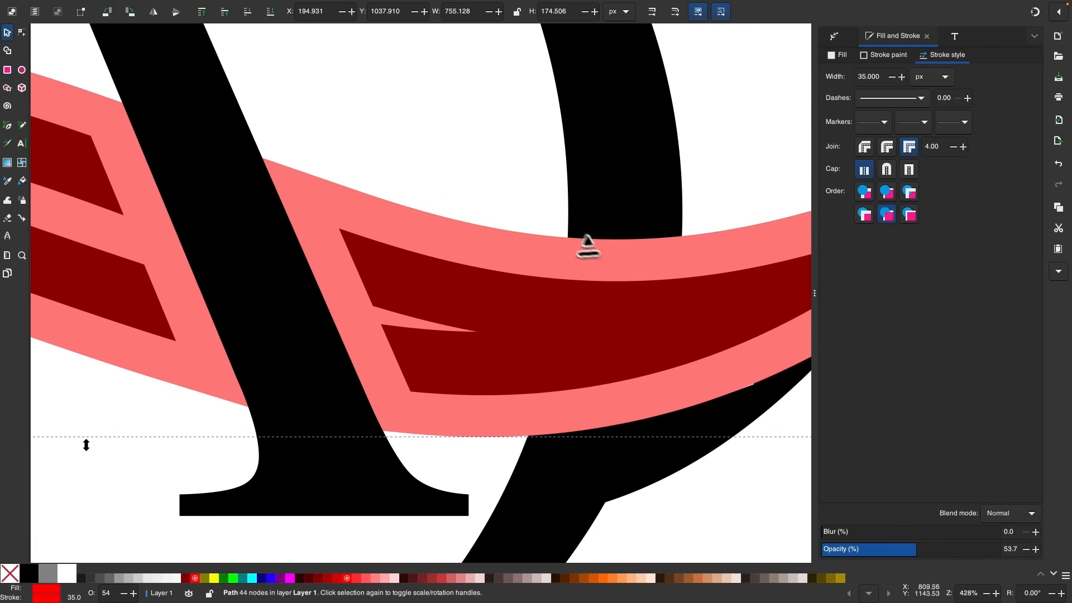
pyautogui.scroll(-5, 668, 395)
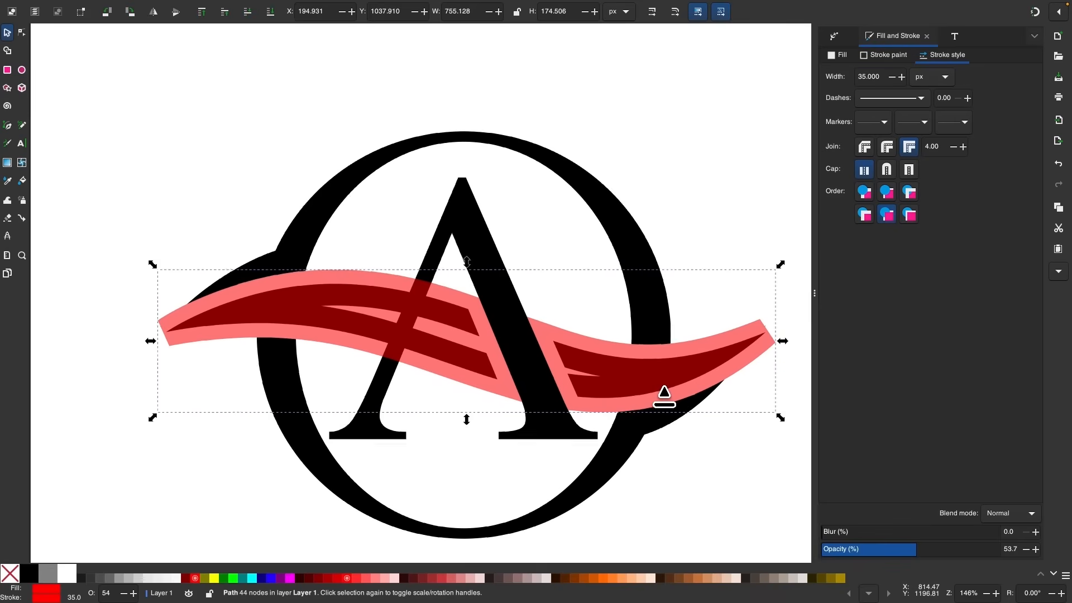
pyautogui.hscroll(1, 664, 397)
pyautogui.scroll(-1, 665, 398)
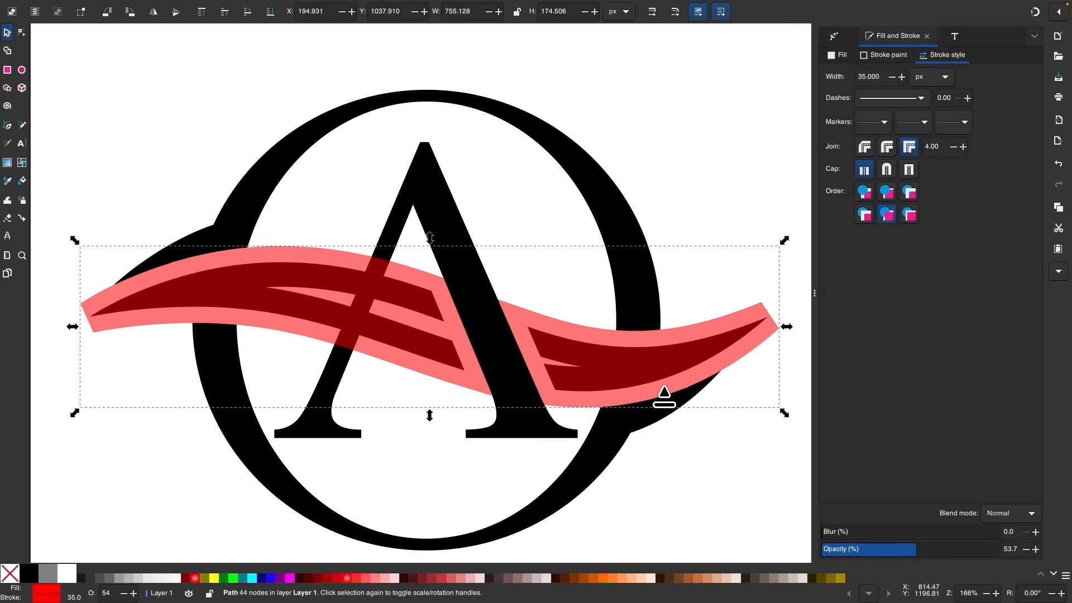
# - Flatten the stroked red swoosh and merge the resulting pieces into one path with a Union
pyautogui.click(222, 8)
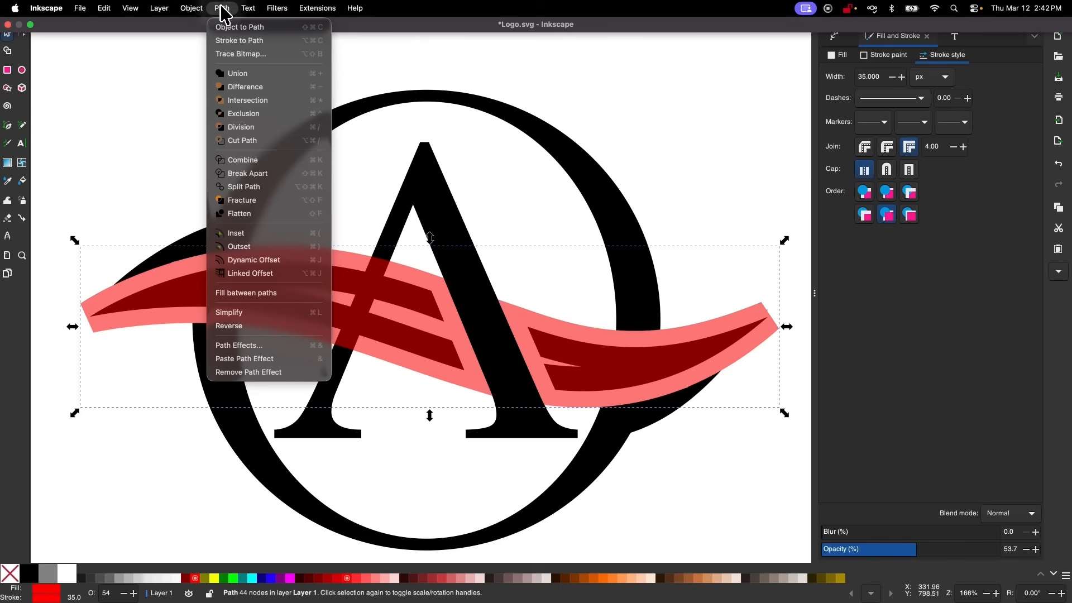
pyautogui.click(258, 214)
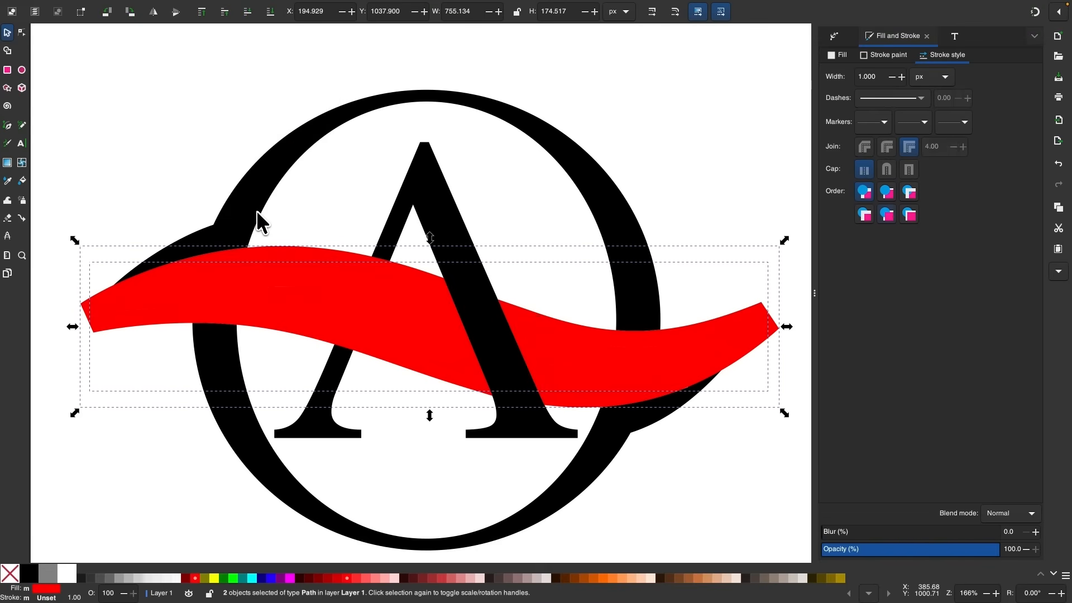
pyautogui.click(221, 8)
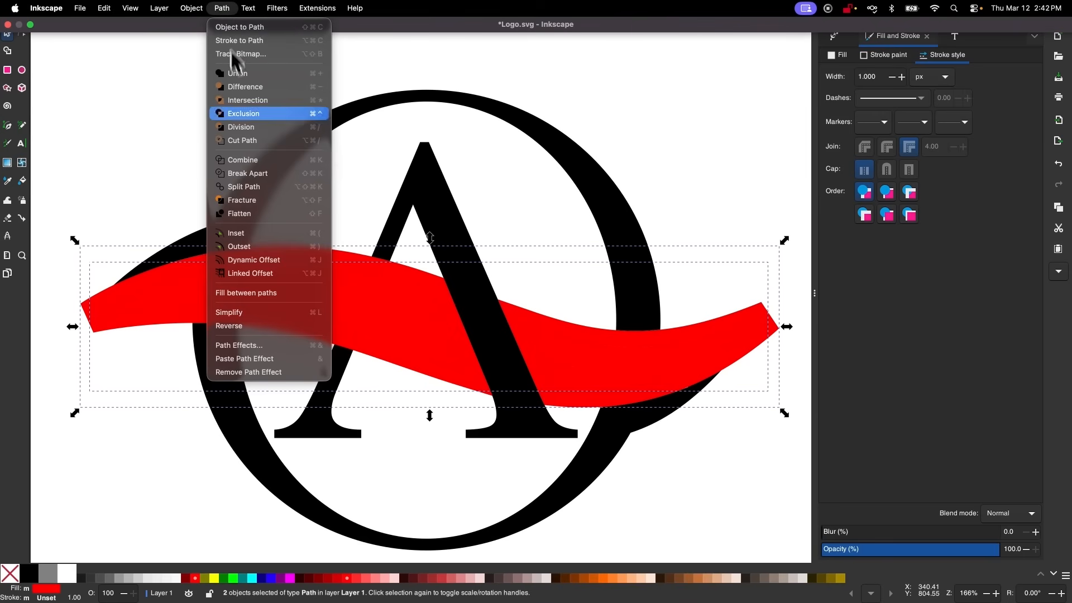
pyautogui.click(244, 74)
pyautogui.scroll(3, 407, 376)
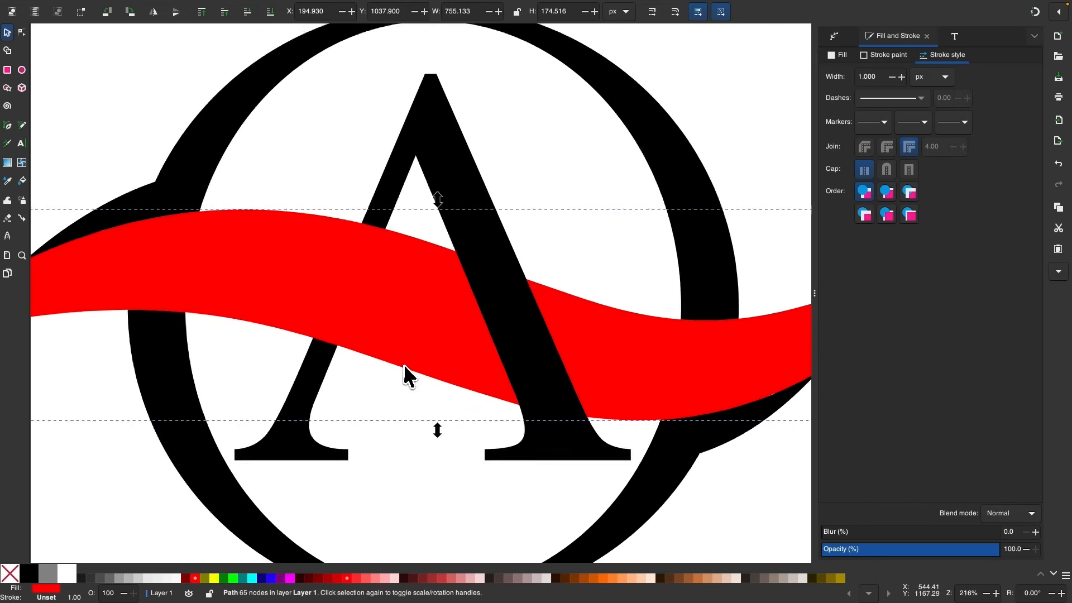
# - Set the red shape's opacity to 54.7% and draw a closed four-cornered path, about 113 by 153 px, around the thin left leg's crossing
pyautogui.click(919, 548)
pyautogui.scroll(2, 419, 385)
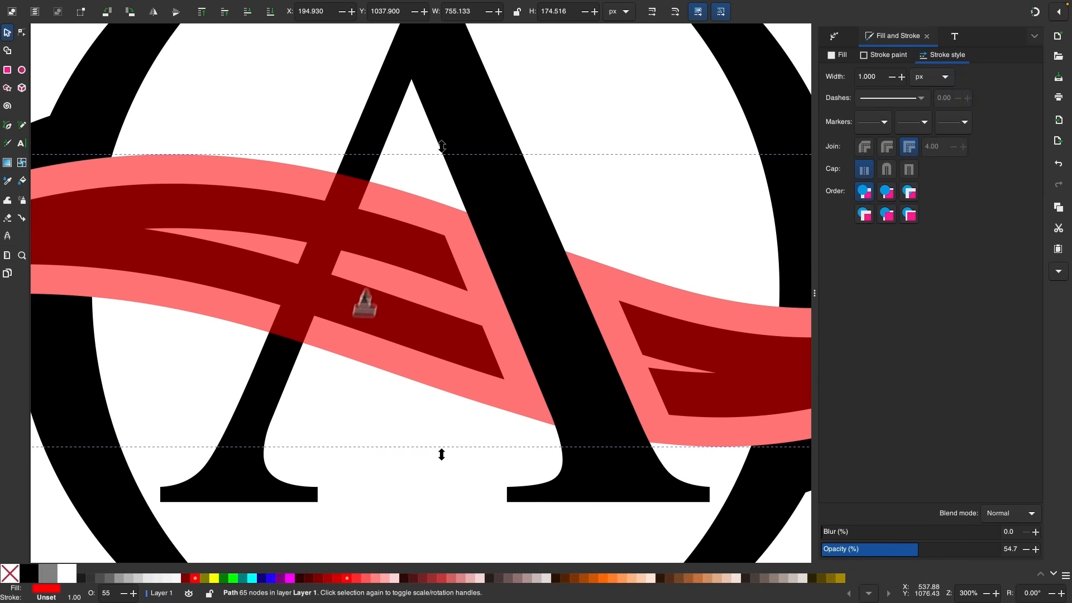
pyautogui.click(7, 126)
pyautogui.click(296, 136)
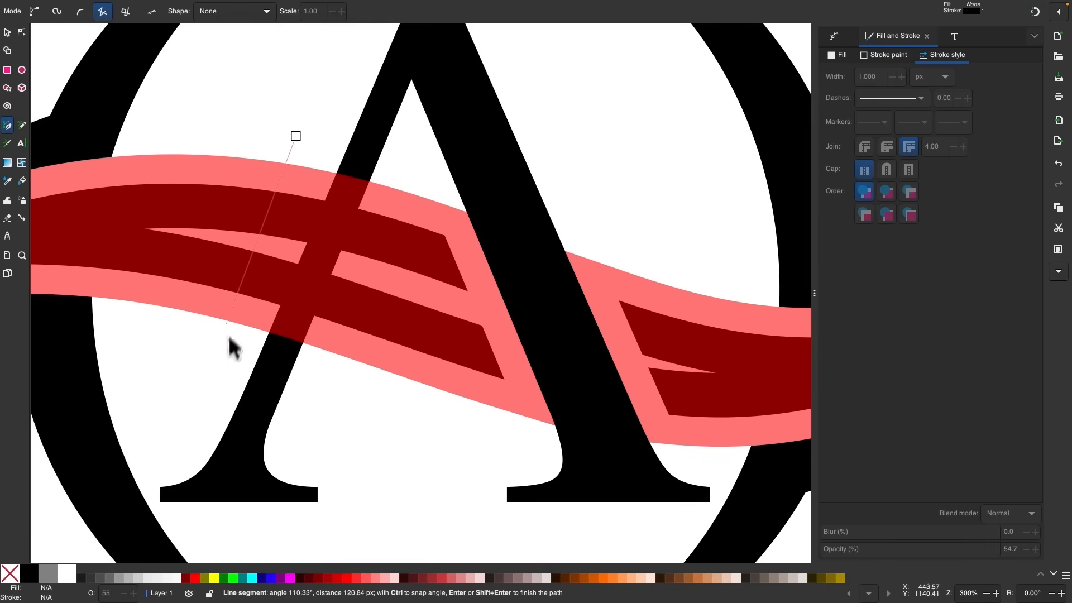
pyautogui.click(223, 360)
pyautogui.click(339, 390)
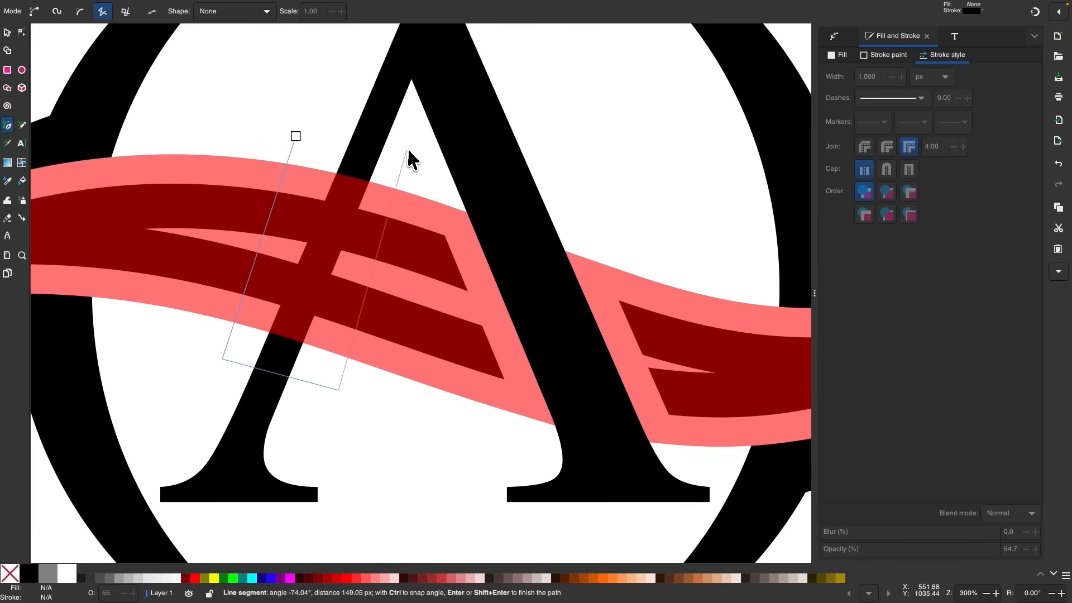
pyautogui.click(407, 148)
pyautogui.click(296, 136)
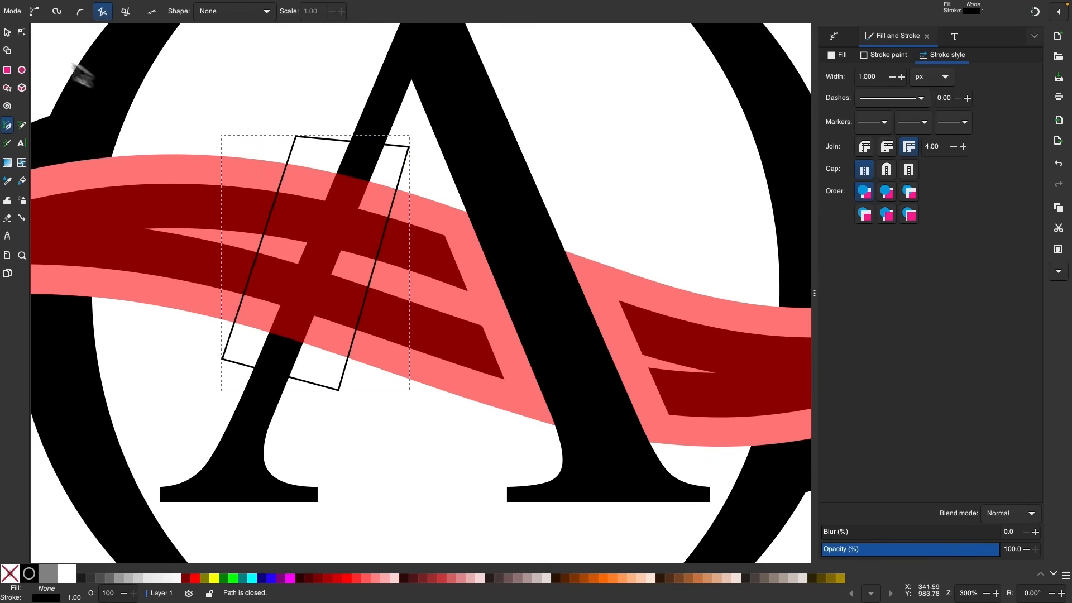
# - Intersect the four-cornered path with the red swoosh shape to keep only the piece over the thin leg's crossing
pyautogui.click(7, 32)
pyautogui.scroll(1, 189, 106)
pyautogui.hscroll(-1, 190, 107)
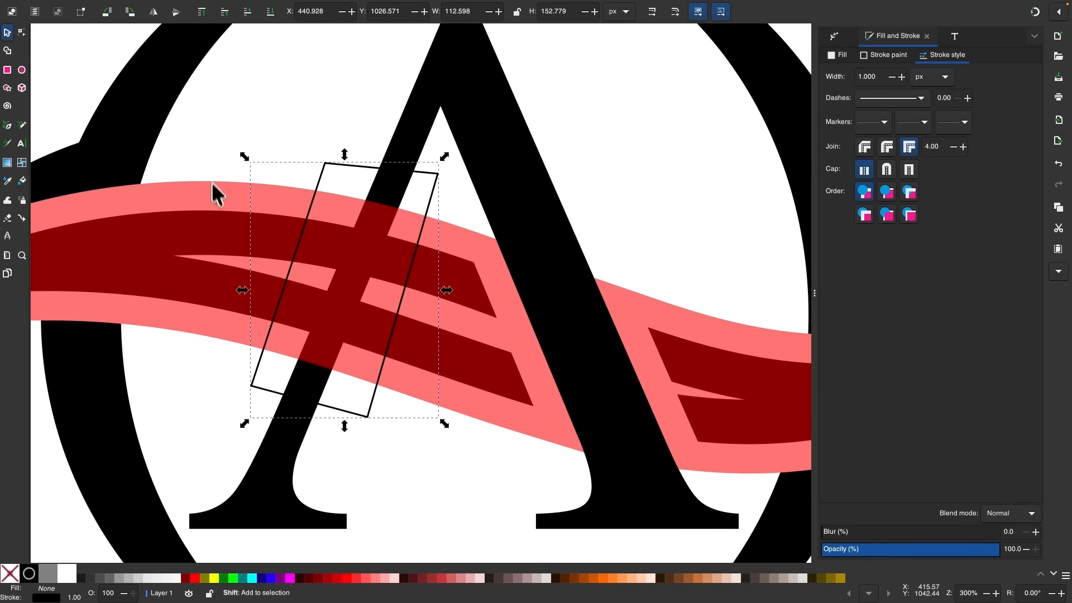
pyautogui.keyDown('shift'); pyautogui.click(215, 200); pyautogui.keyUp('shift')
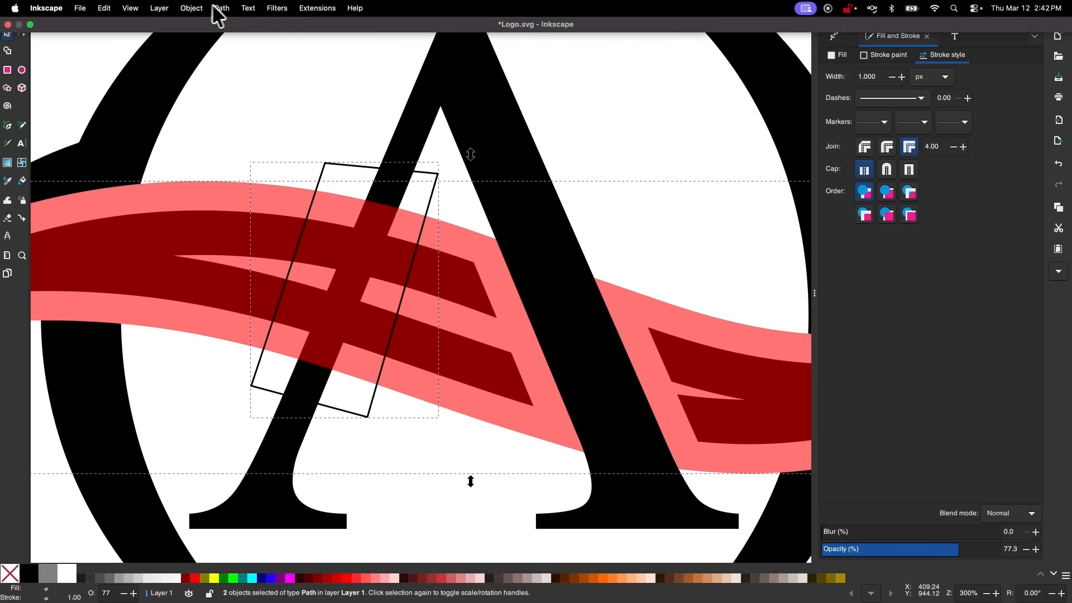
pyautogui.click(222, 8)
pyautogui.click(246, 100)
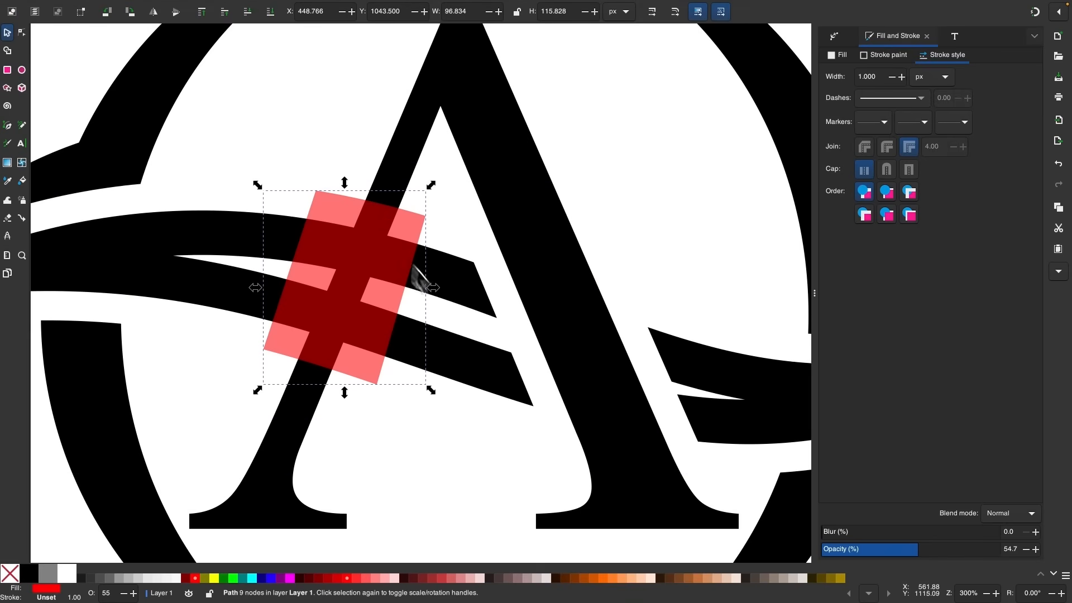
# - Subtract the red piece from the letter A with a Difference to cut a gap in its thin leg, and deselect
pyautogui.press('shift')
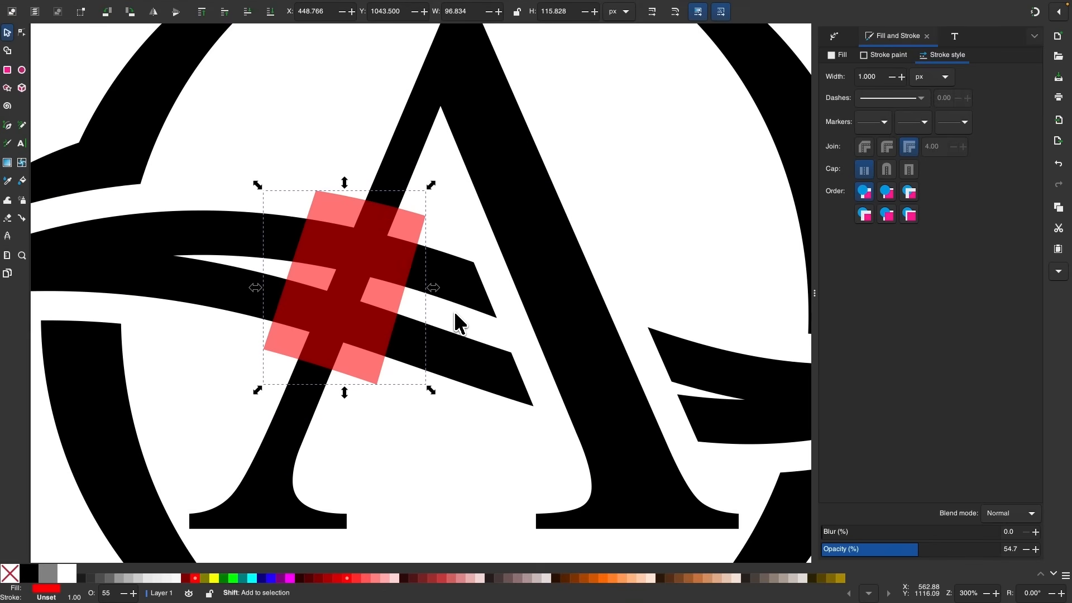
pyautogui.keyDown('shift'); pyautogui.click(491, 154); pyautogui.keyUp('shift')
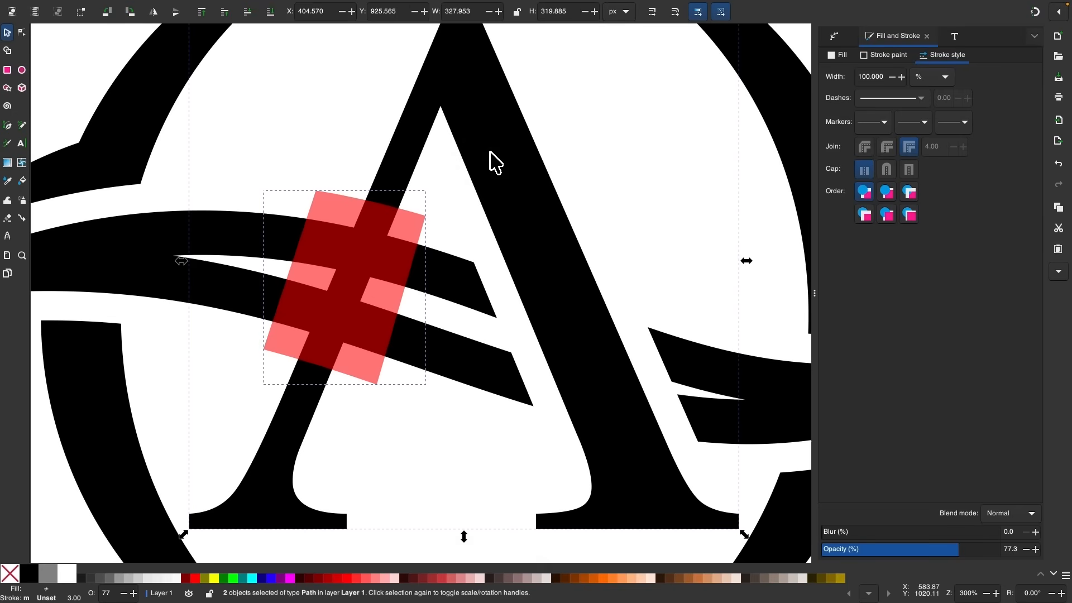
pyautogui.click(222, 8)
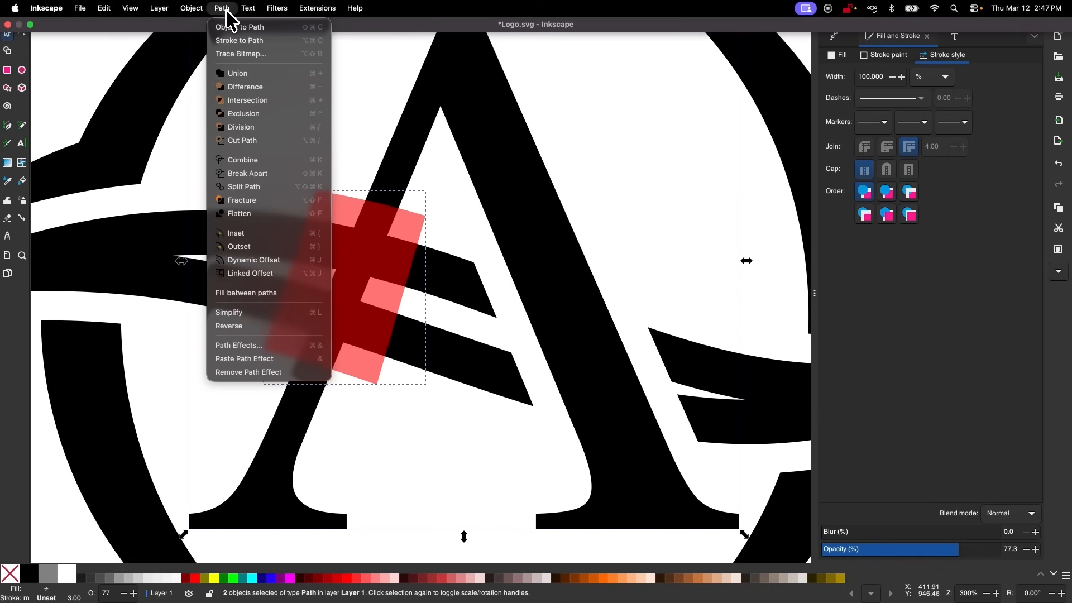
pyautogui.click(249, 89)
pyautogui.scroll(-3, 384, 268)
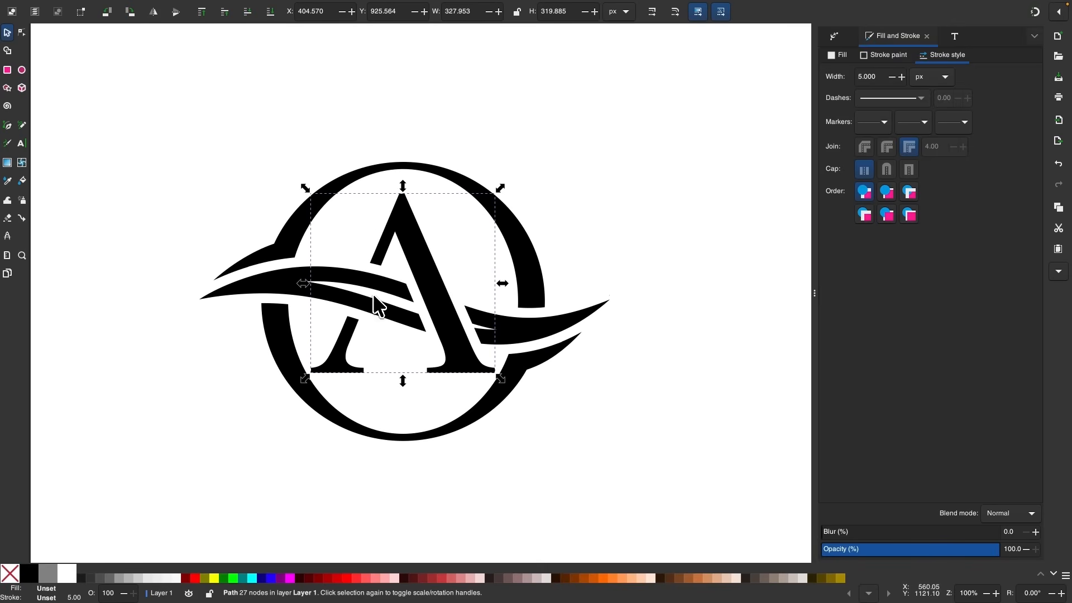
pyautogui.scroll(-1, 612, 410)
pyautogui.click(630, 402)
# - Select all emblem parts, preview them with a blue fill, and return the fill to black
pyautogui.hscroll(2, 630, 402)
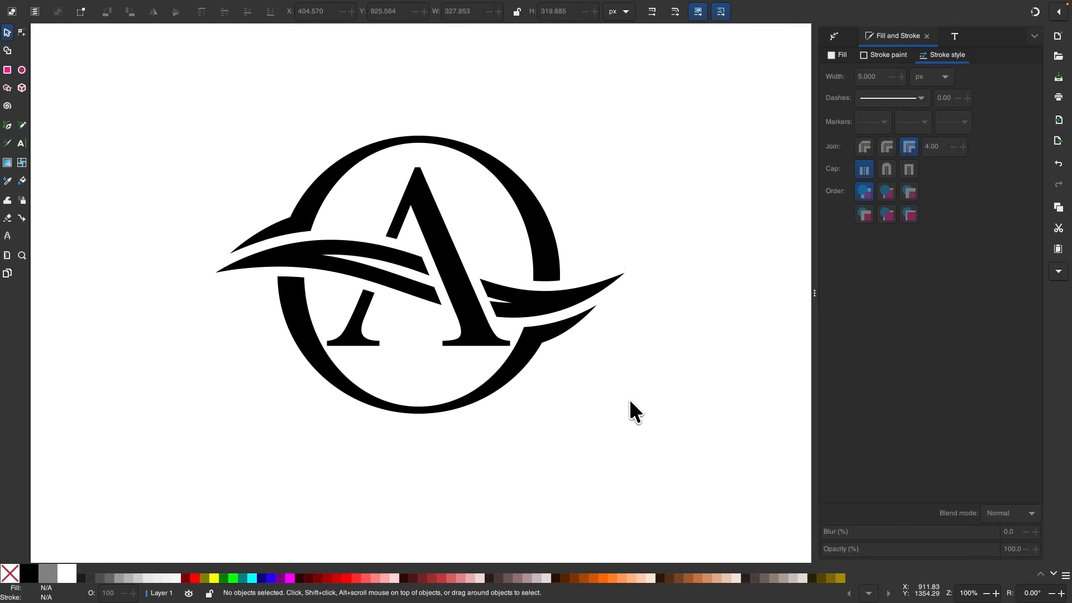
pyautogui.scroll(-1, 630, 402)
pyautogui.moveTo(667, 431); pyautogui.dragTo(133, 78)
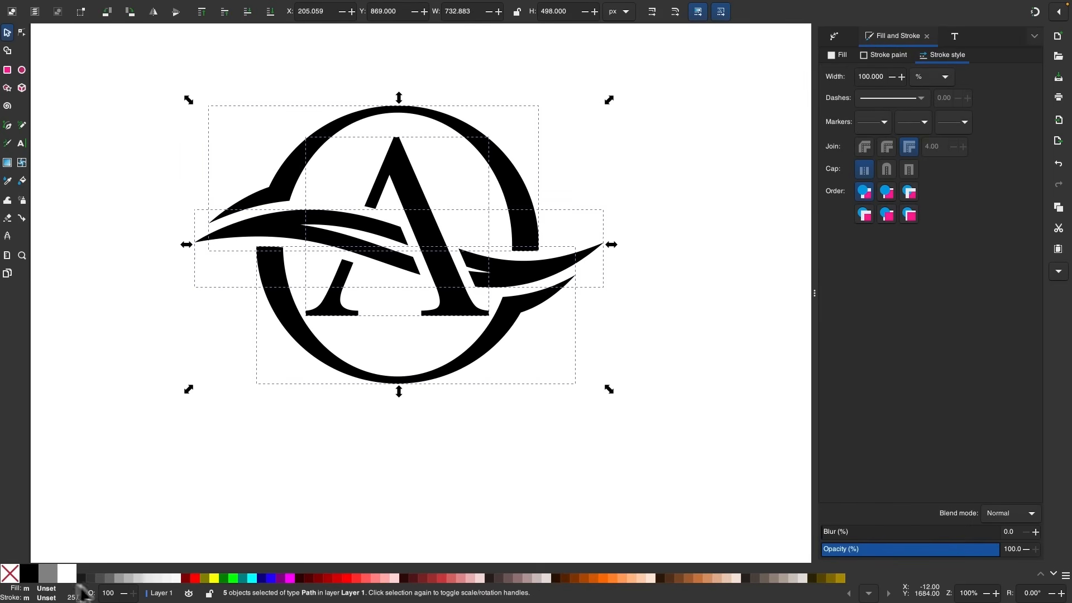
pyautogui.click(195, 579)
pyautogui.click(272, 578)
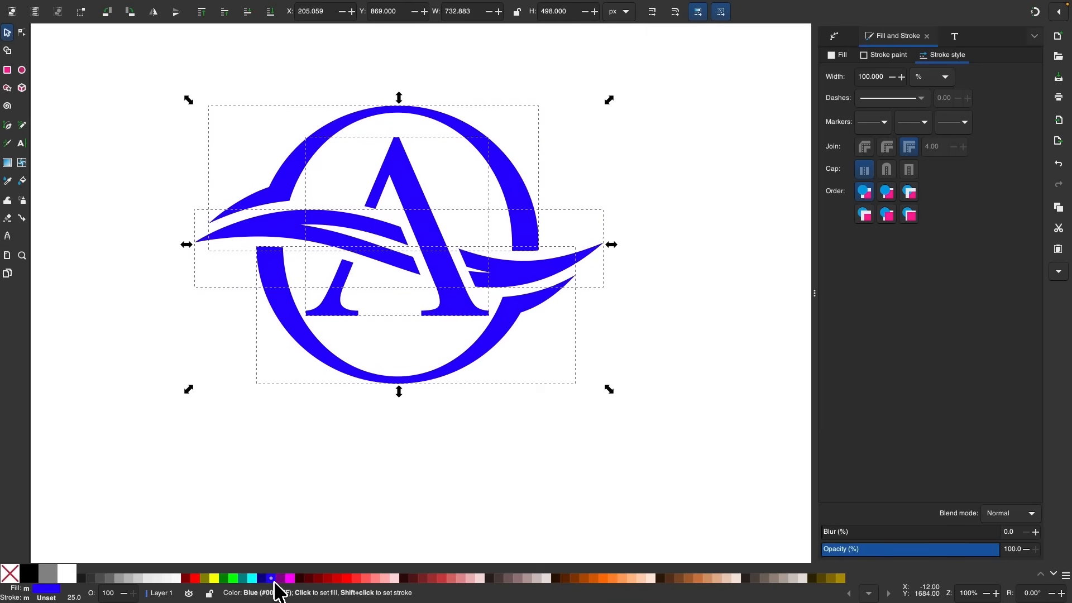
pyautogui.click(31, 575)
# - Scale the whole emblem down to about 261 by 177 px, move it to the left part of the canvas, and deselect
pyautogui.moveTo(507, 279); pyautogui.dragTo(478, 314)
pyautogui.moveTo(584, 279); pyautogui.dragTo(243, 300)
pyautogui.click(470, 298)
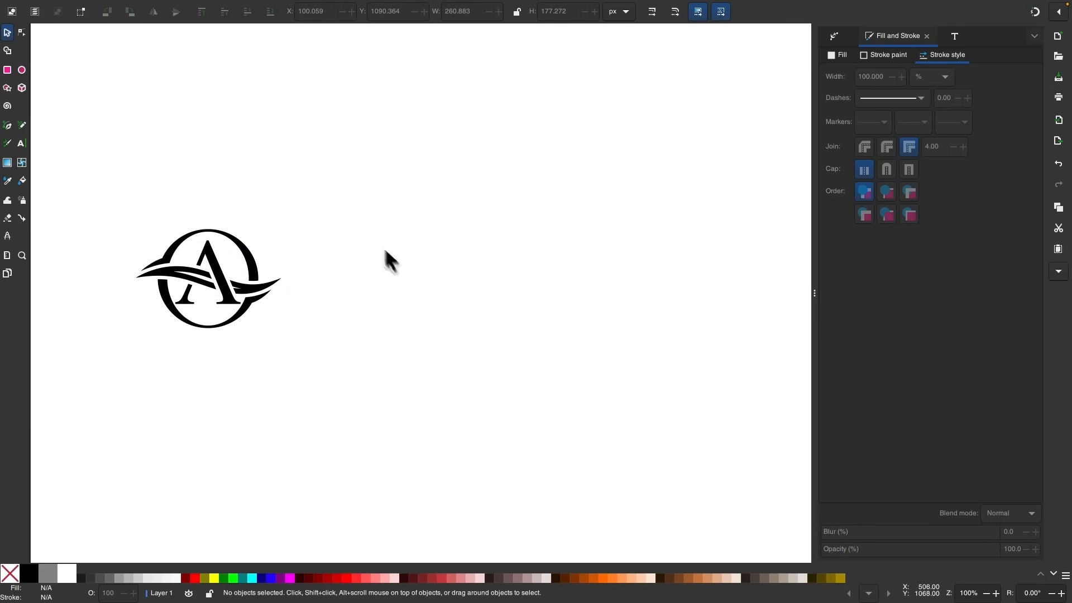
# - Draw a black rectangle about 654 by 682 px to the right of the emblem, with 100% opacity and no stroke
pyautogui.press('r')
pyautogui.moveTo(358, 88); pyautogui.dragTo(723, 469)
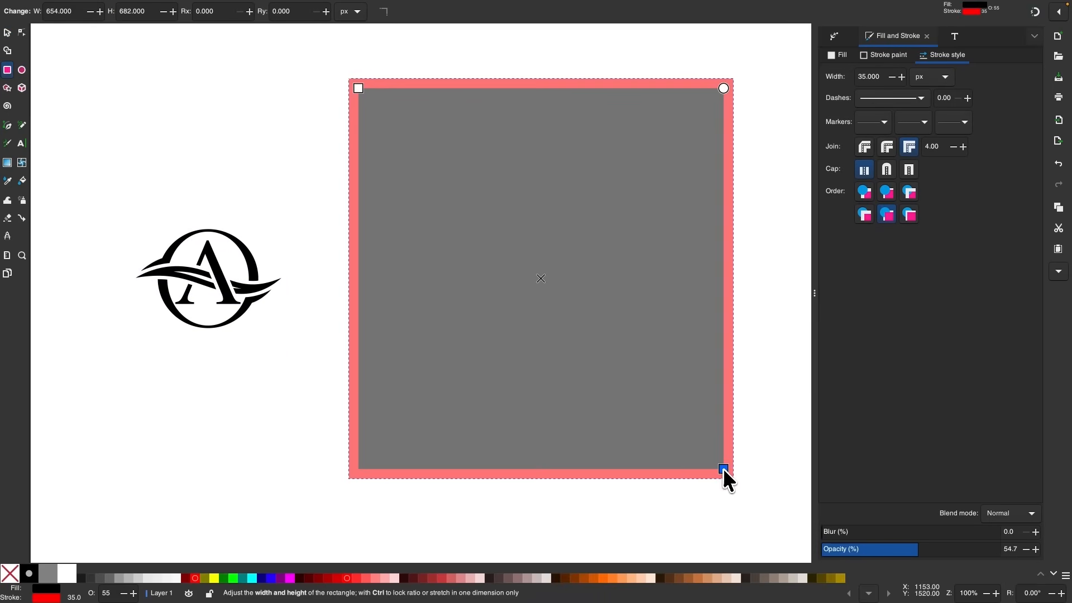
pyautogui.moveTo(896, 549); pyautogui.dragTo(1000, 549)
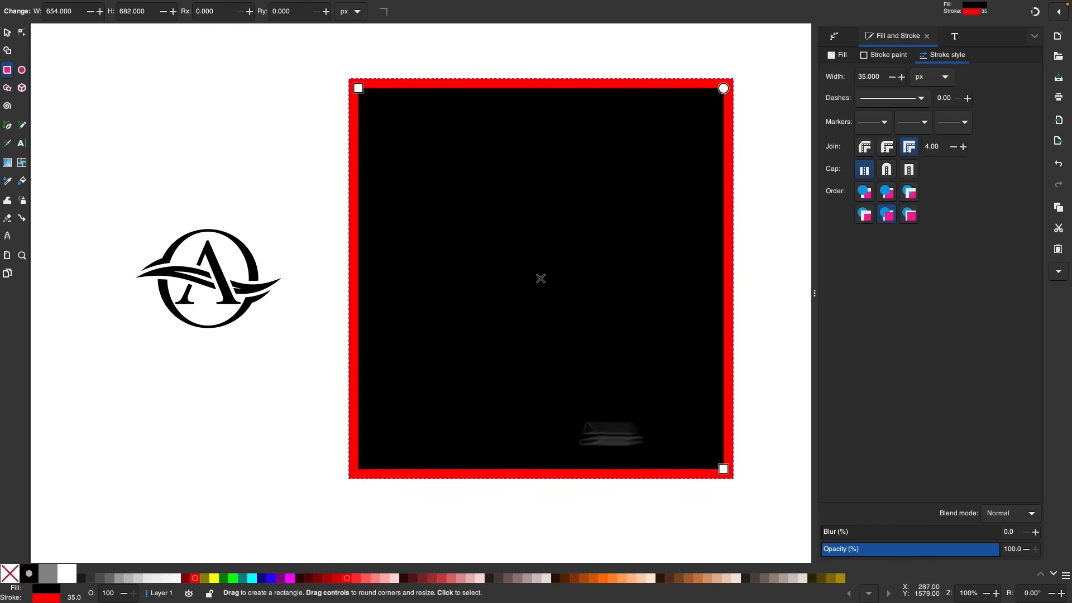
pyautogui.keyDown('shift'); pyautogui.click(11, 574); pyautogui.keyUp('shift')
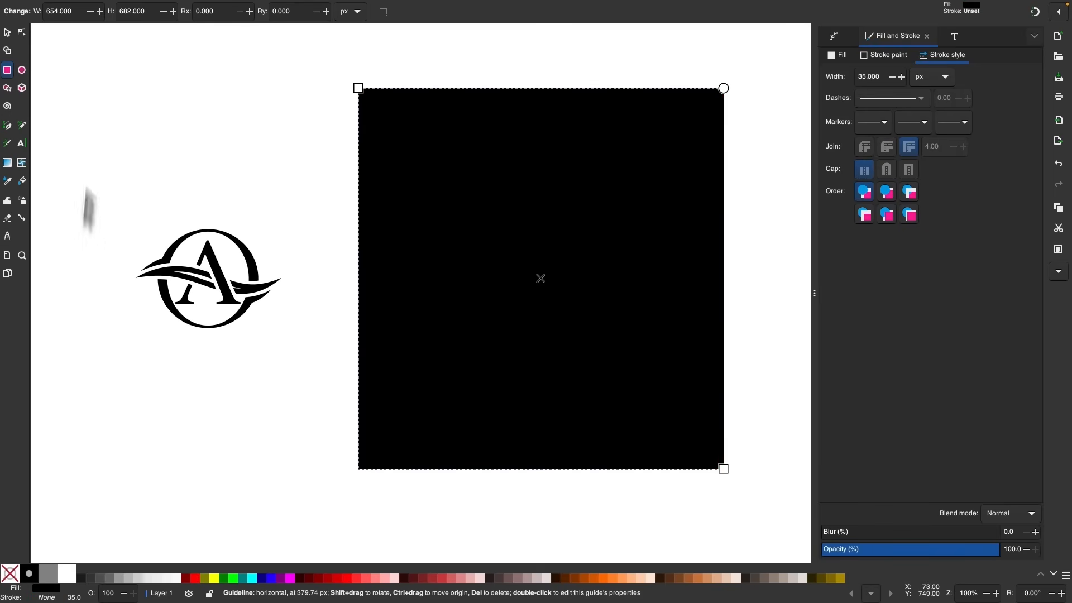
# - Duplicate the small emblem, place the copy on the black rectangle, fill it white, and deselect
pyautogui.click(9, 35)
pyautogui.moveTo(78, 161); pyautogui.dragTo(327, 420)
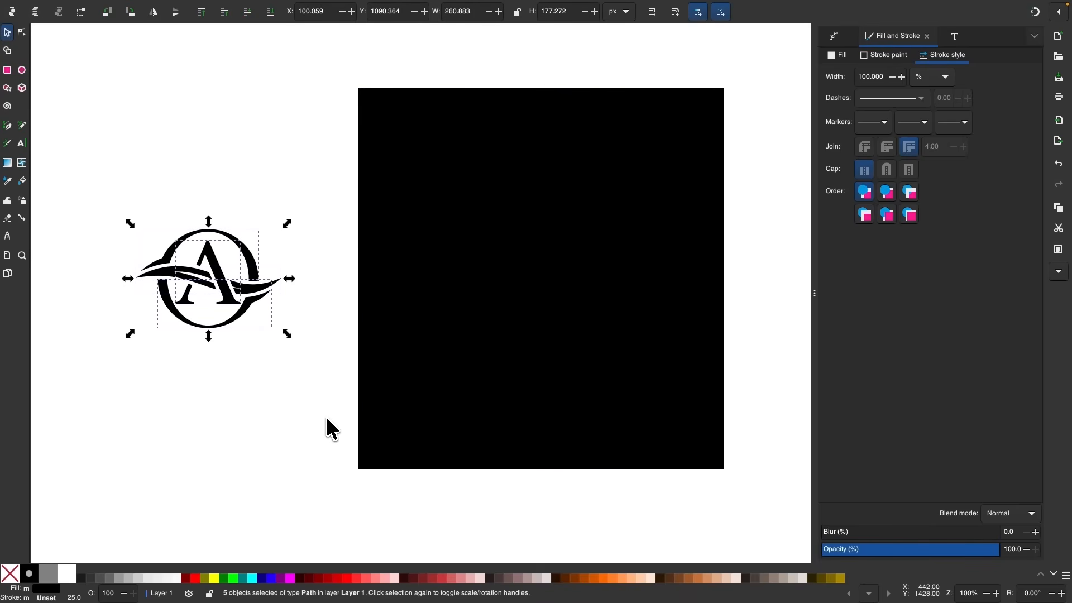
pyautogui.hotkey('ctrl', 'd')
pyautogui.moveTo(261, 305); pyautogui.dragTo(582, 290)
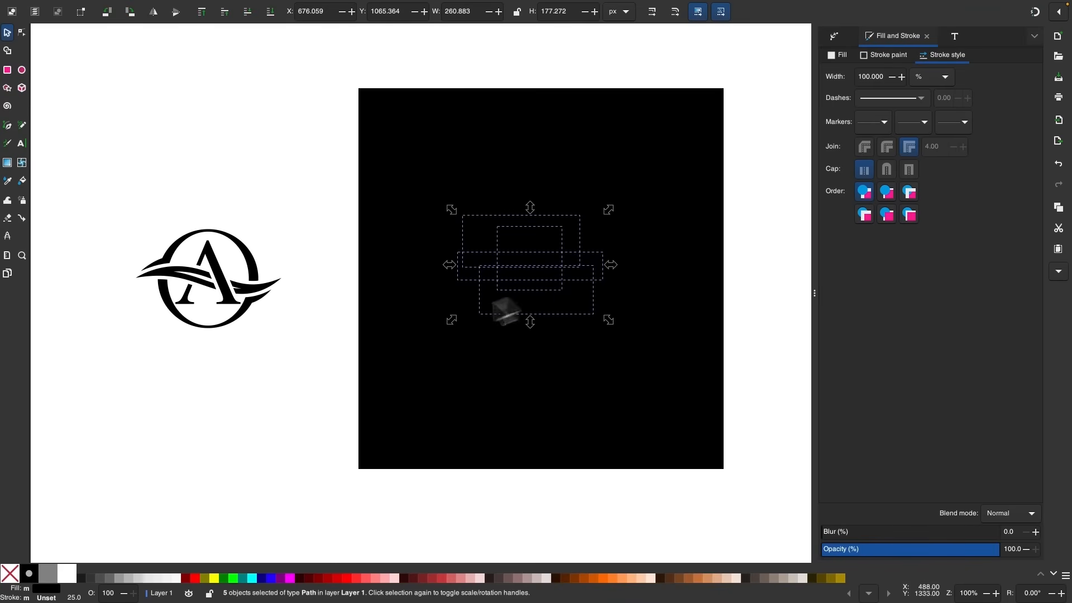
pyautogui.click(67, 574)
pyautogui.click(232, 388)
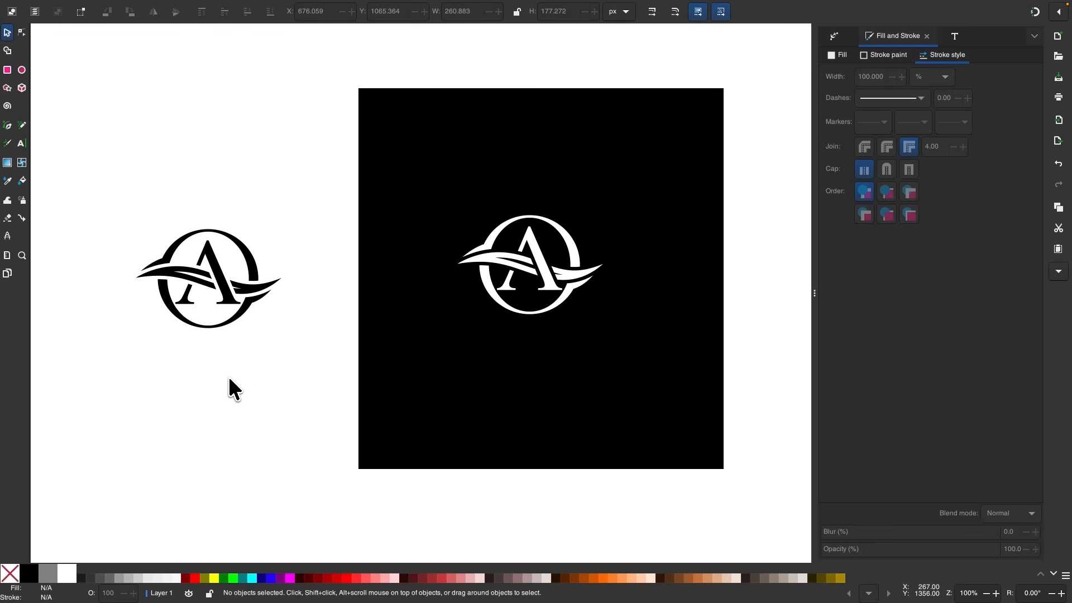
pyautogui.scroll(3, 311, 363)
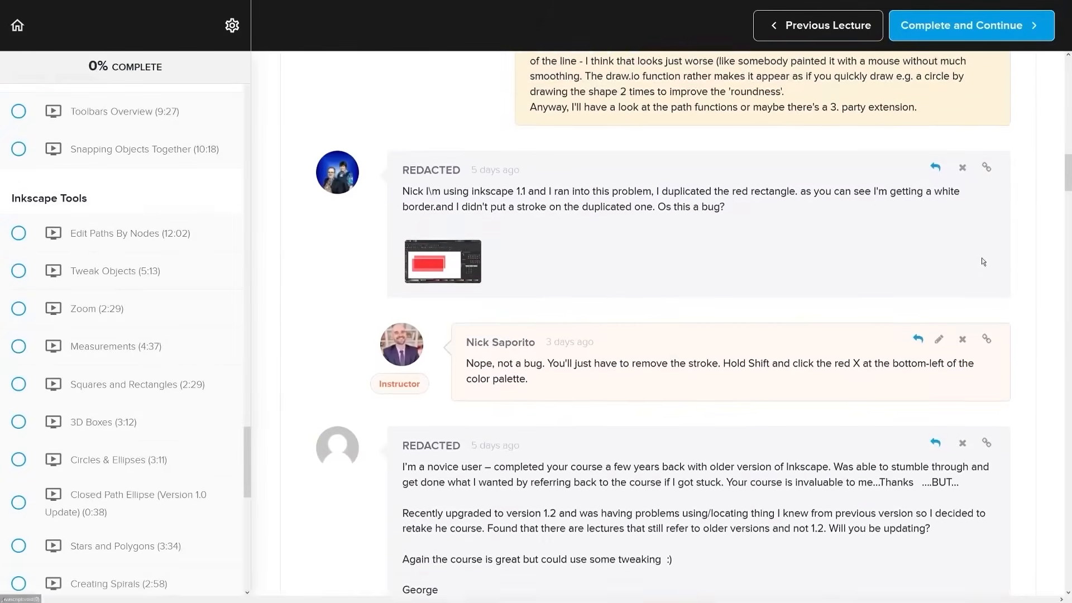
pyautogui.scroll(-10, 1000, 256)
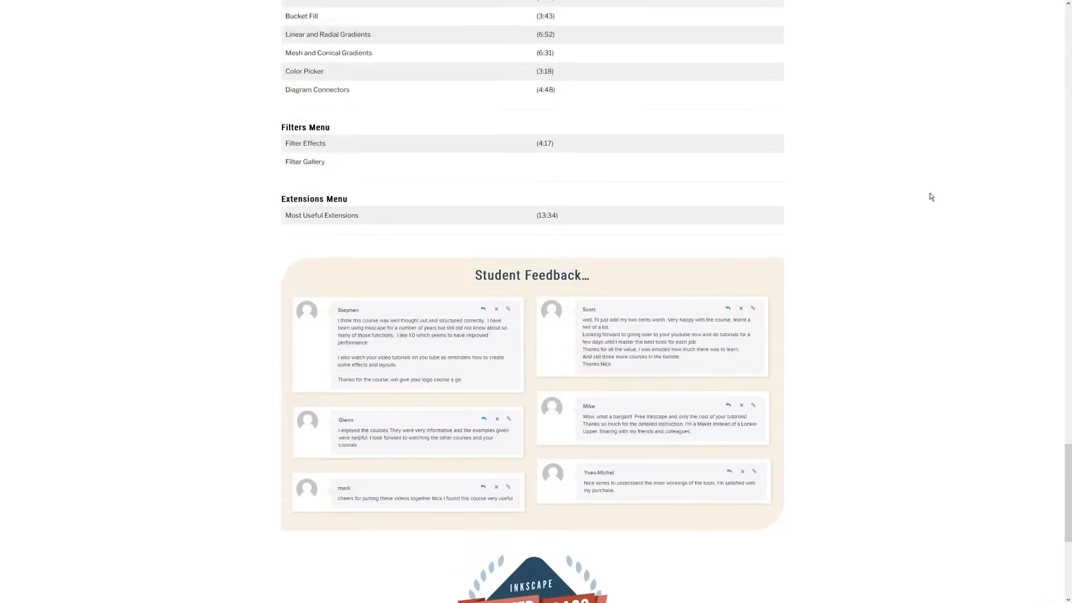
pyautogui.scroll(-5, 930, 192)
pyautogui.scroll(-1, 930, 199)
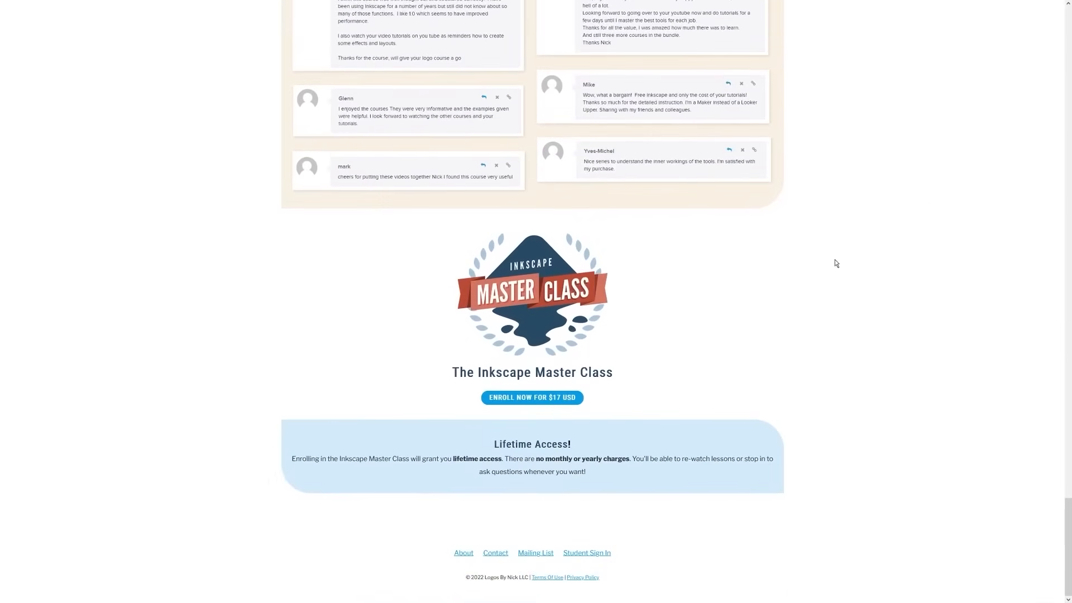
pyautogui.moveTo(603, 396); pyautogui.dragTo(499, 400)
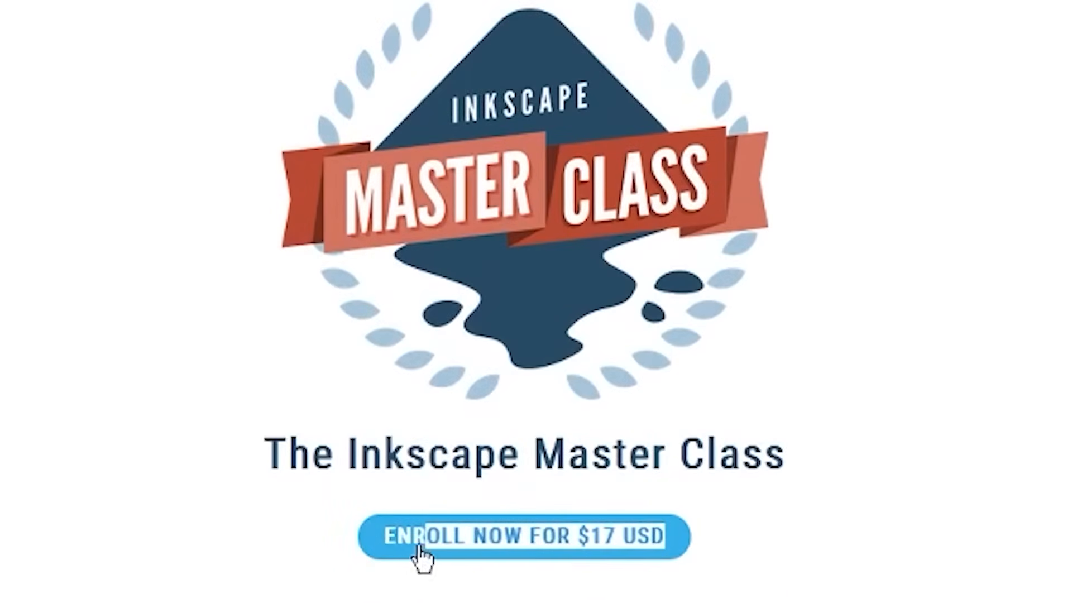
pyautogui.moveTo(422, 558); pyautogui.dragTo(364, 558)
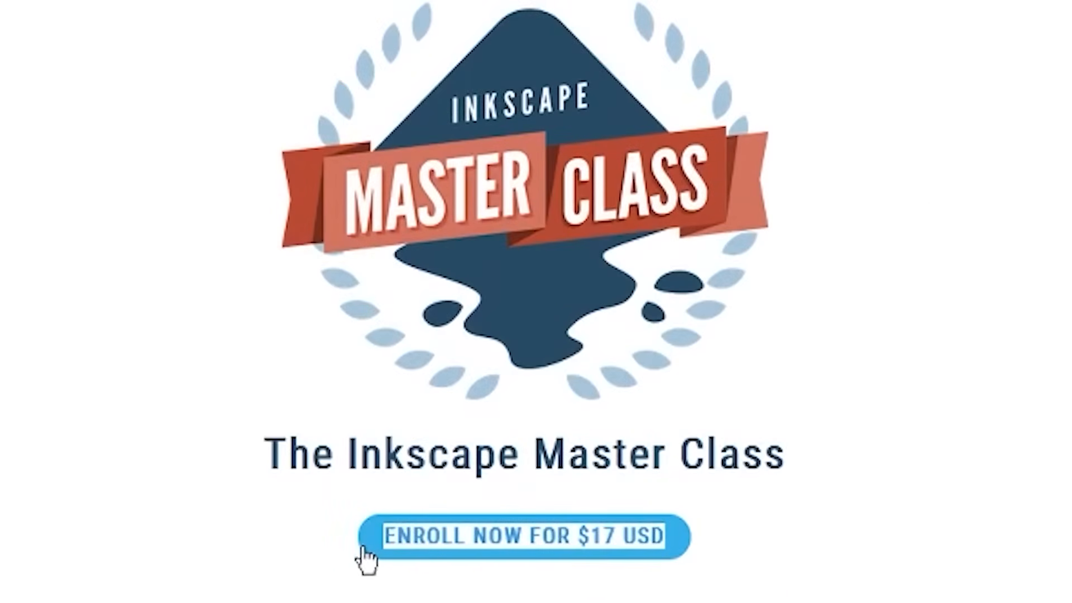